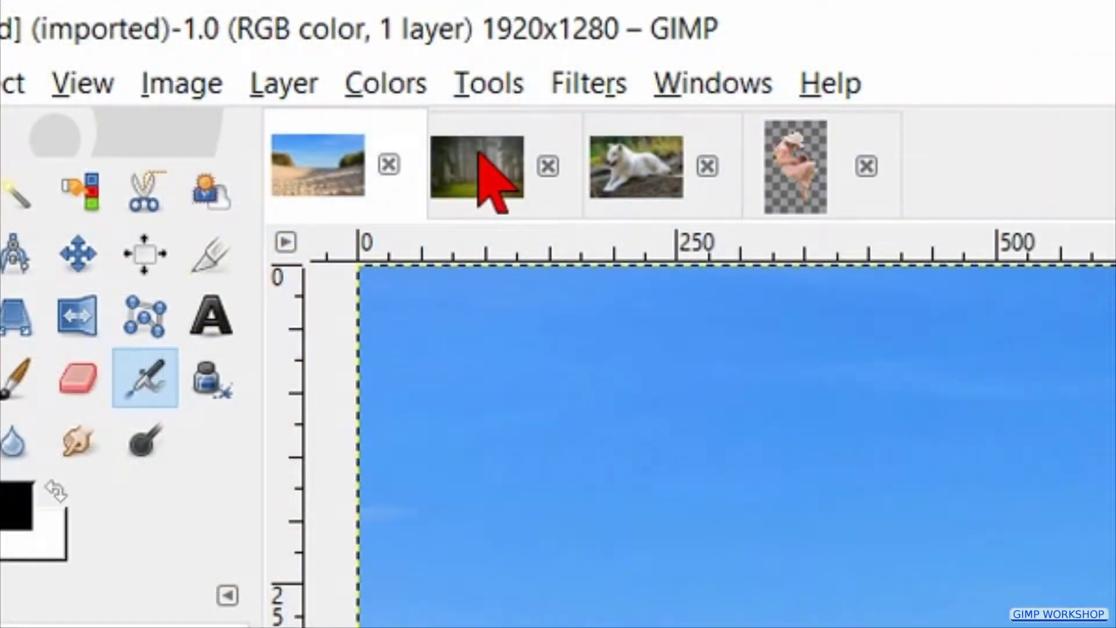
# Place the foggy forest image as a new layer on top of the beach foreground image.
pyautogui.click(478, 152)
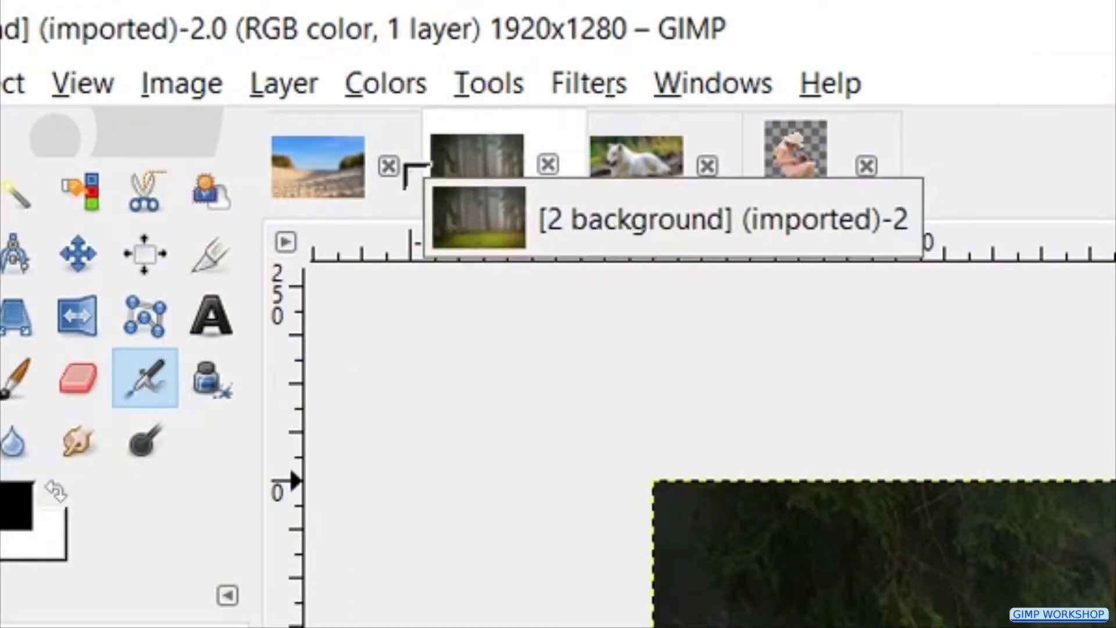
pyautogui.click(306, 180)
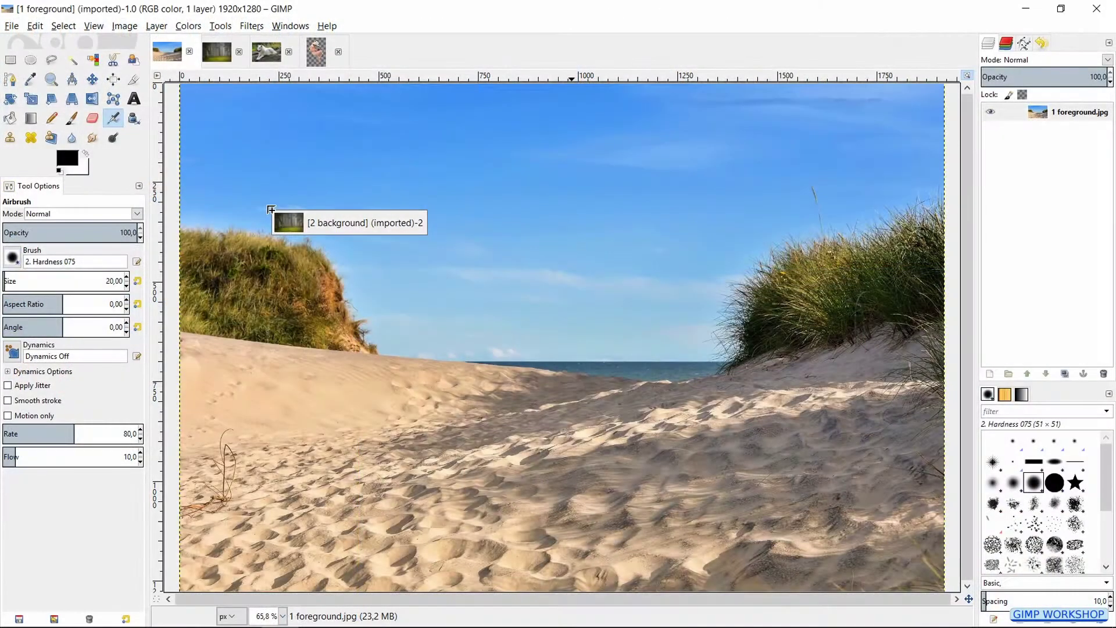
pyautogui.moveTo(267, 208); pyautogui.dragTo(267, 208)
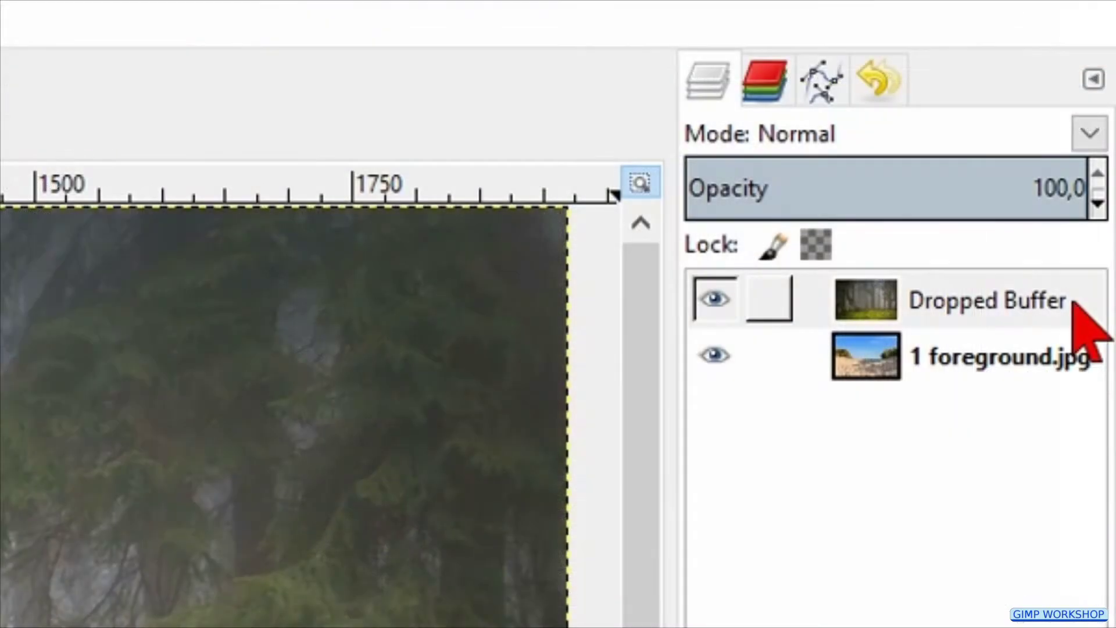
# Rename the added forest layer as background.
pyautogui.doubleClick(1063, 300)
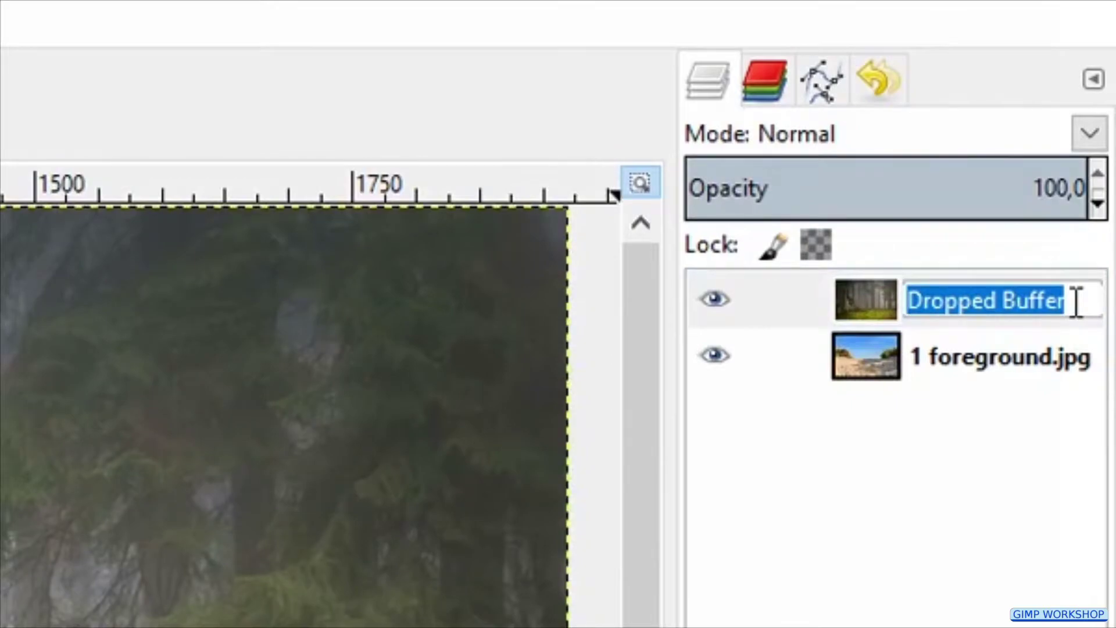
pyautogui.write('ba')
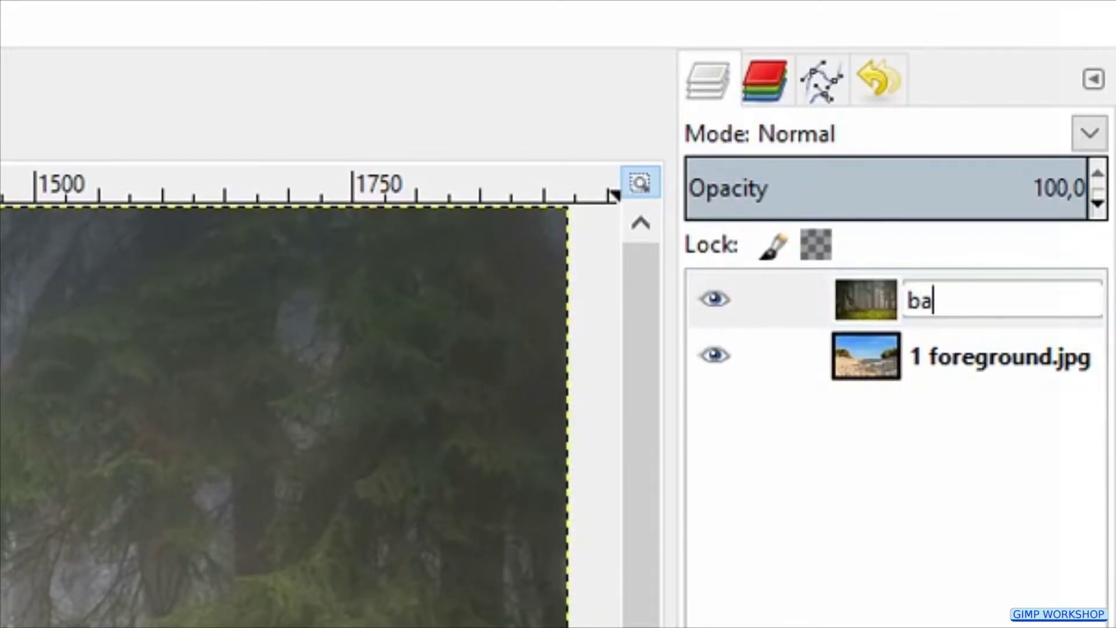
pyautogui.write('ckground')
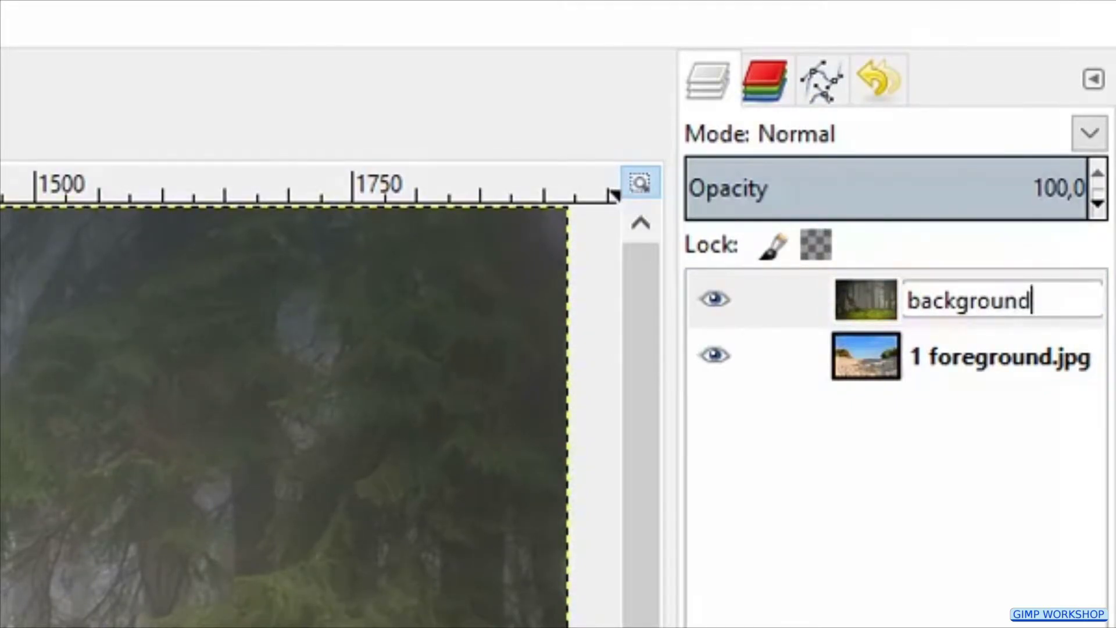
pyautogui.press('Return')
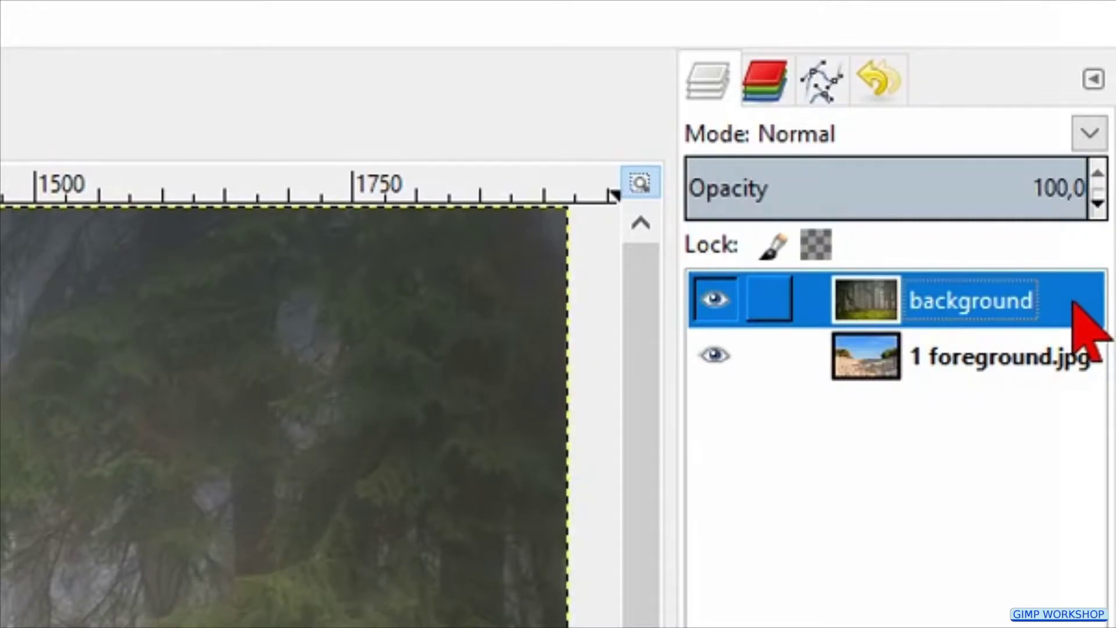
# Add a white (full opacity) layer mask to the background layer and apply a black-to-white gradient upward so the sand blends into the forest.
pyautogui.rightClick(820, 302)
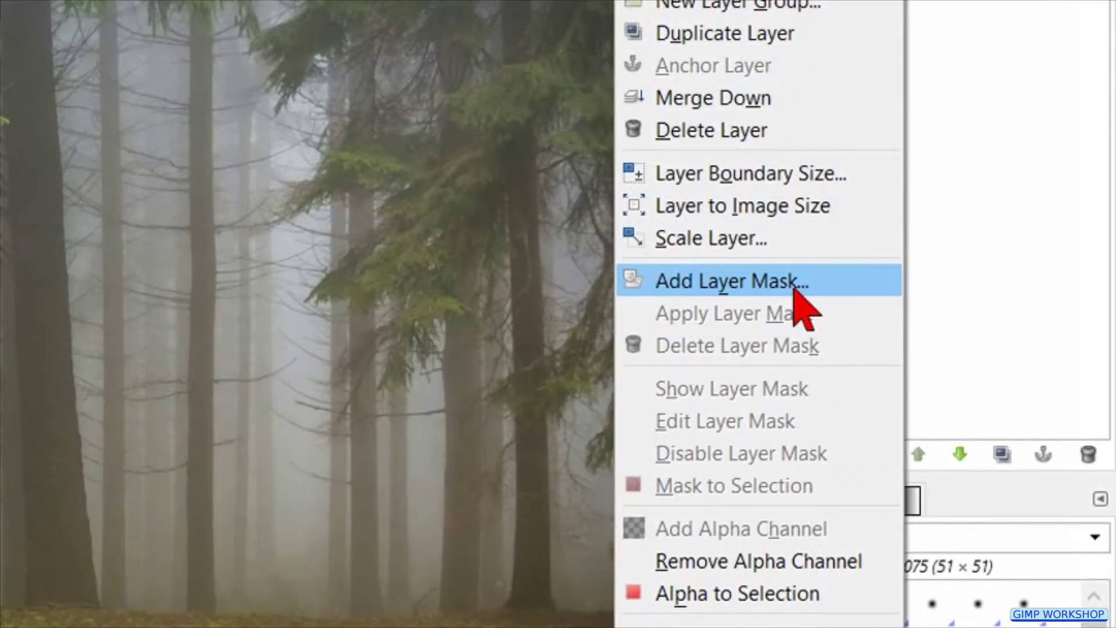
pyautogui.click(795, 289)
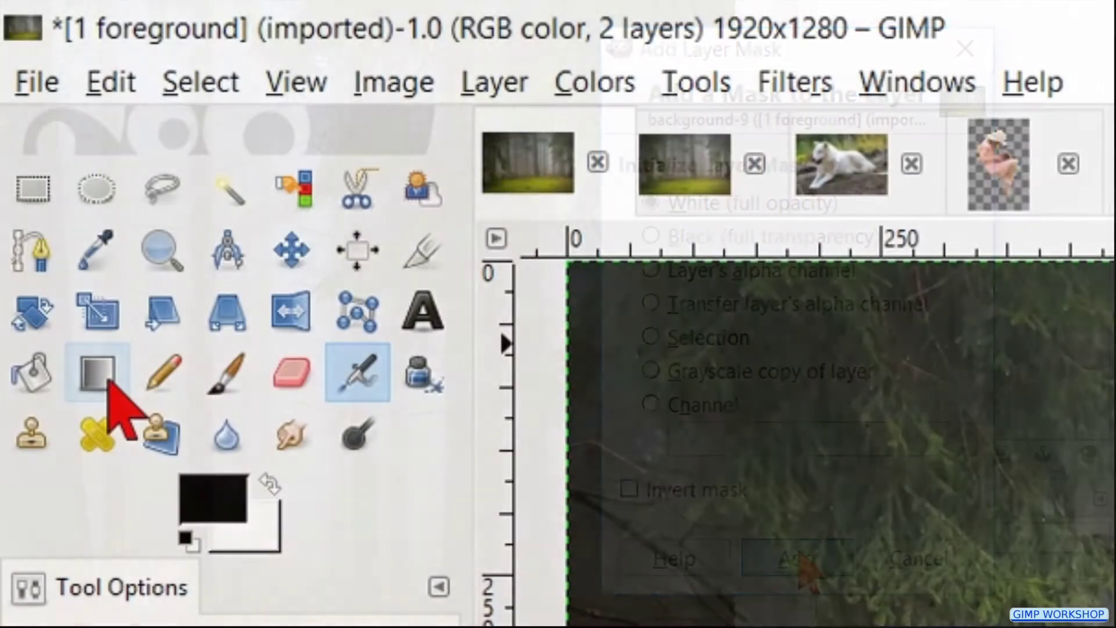
pyautogui.click(111, 387)
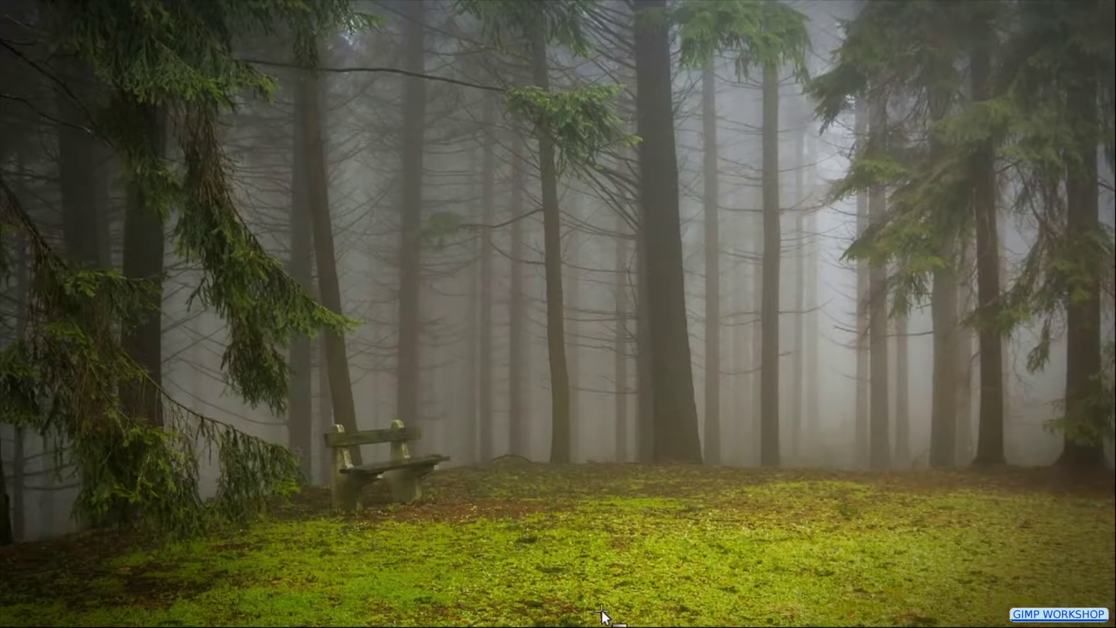
pyautogui.moveTo(601, 609); pyautogui.dragTo(608, 260)
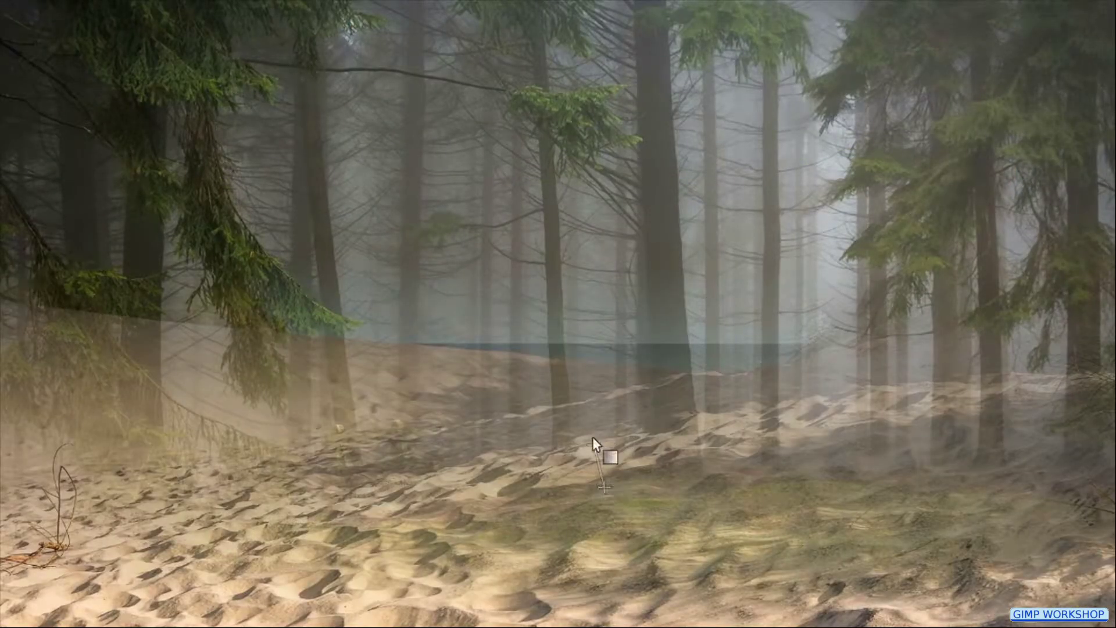
pyautogui.moveTo(593, 439); pyautogui.dragTo(613, 272)
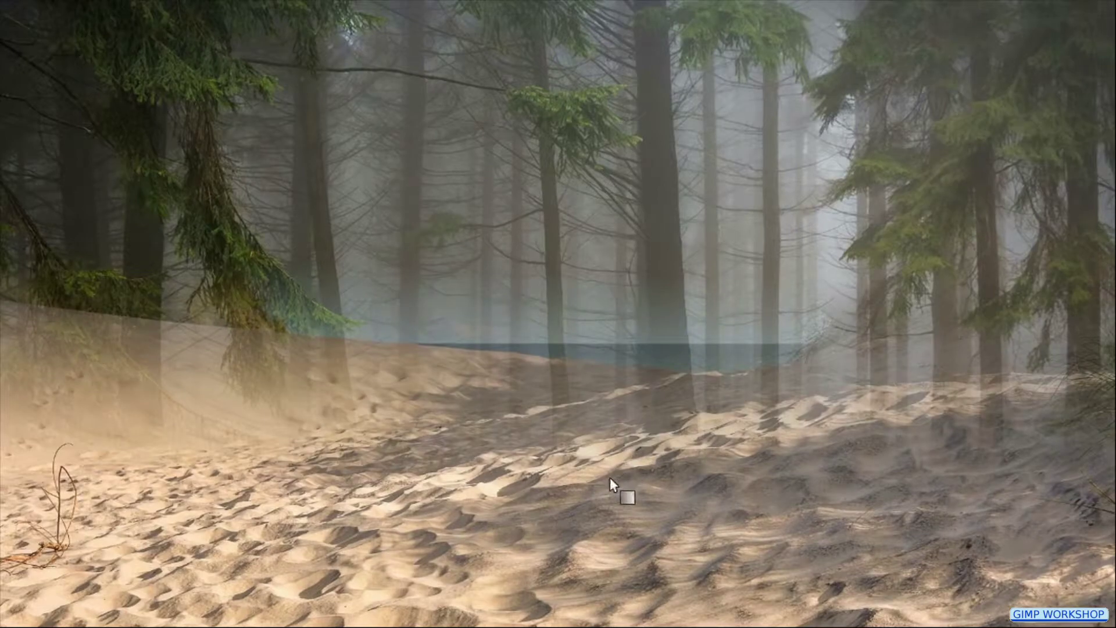
pyautogui.moveTo(602, 364); pyautogui.dragTo(610, 339)
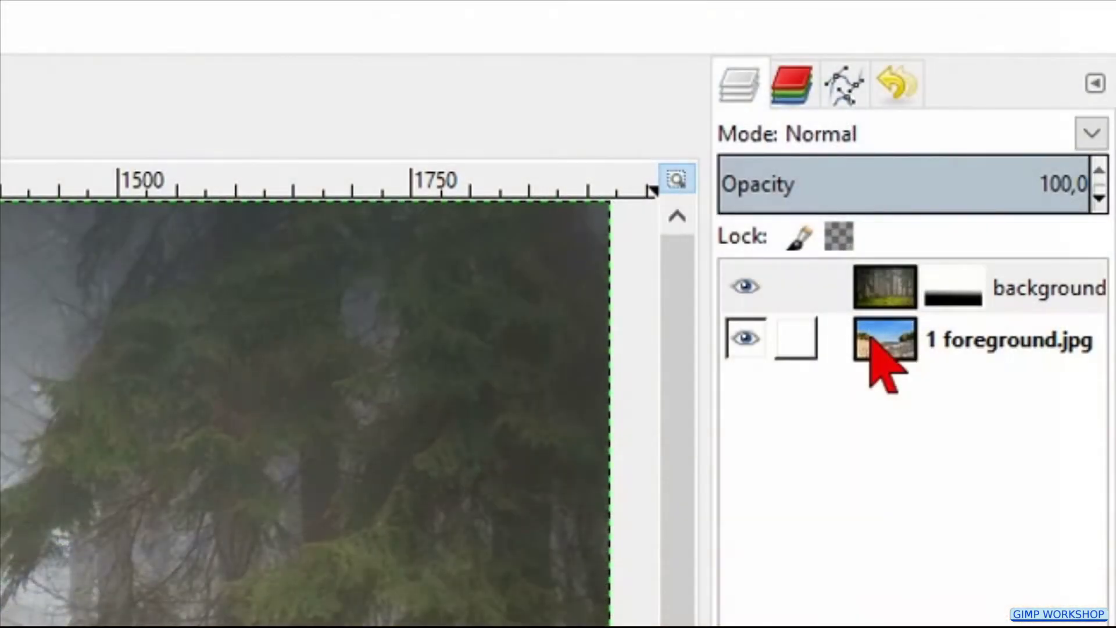
# Adjust the 1 foreground.jpg layer with Hue-Saturation, setting Hue to -170 and Saturation to -70.
pyautogui.click(871, 337)
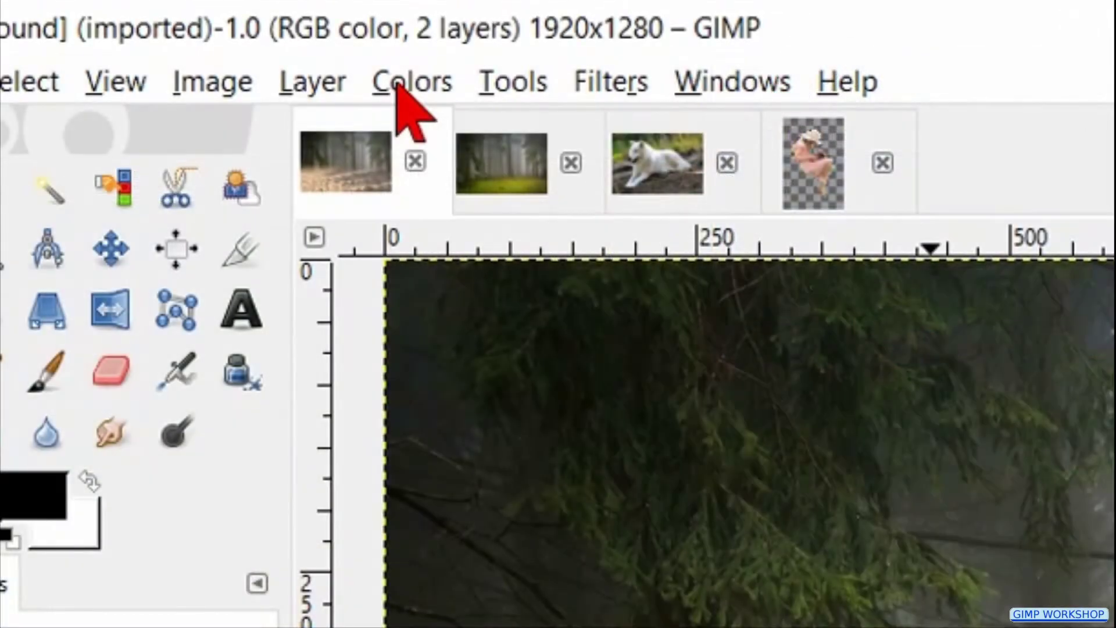
pyautogui.click(395, 88)
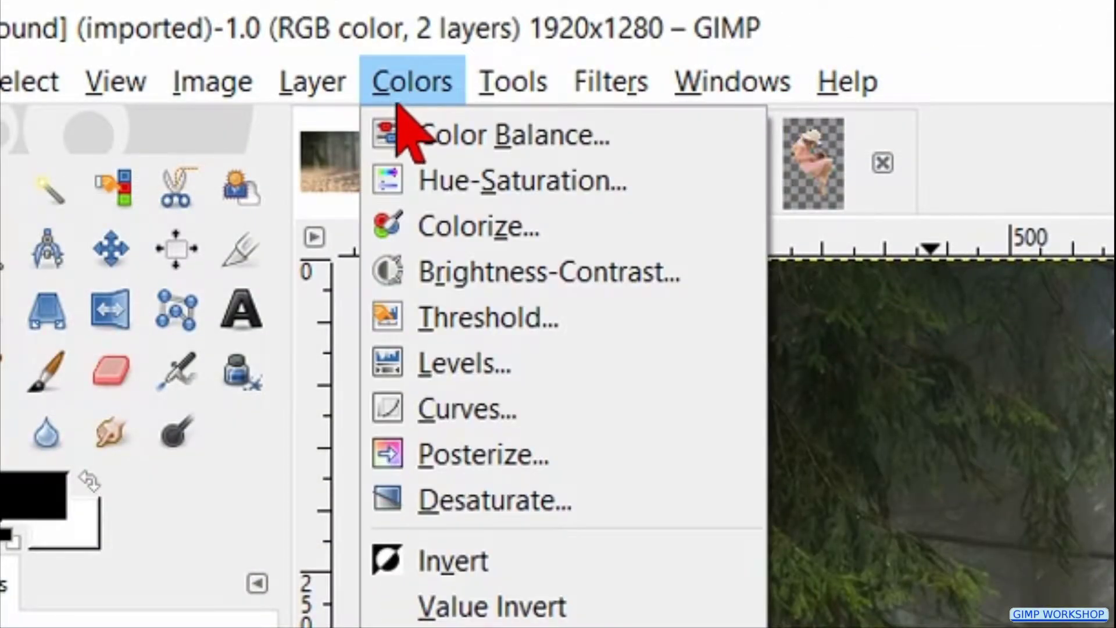
pyautogui.click(452, 180)
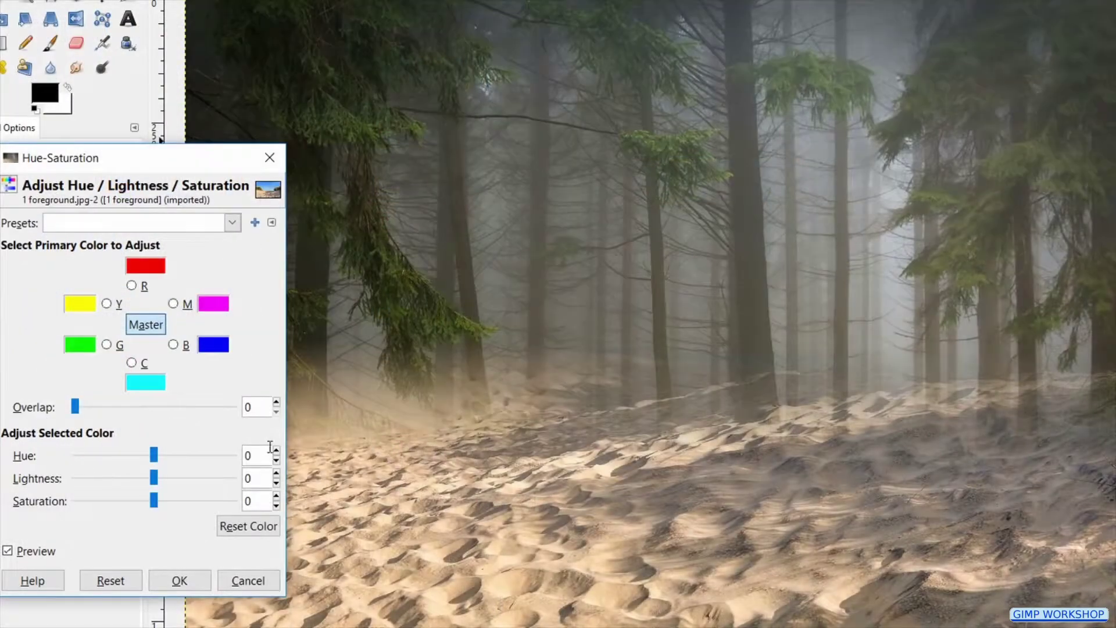
pyautogui.click(270, 453)
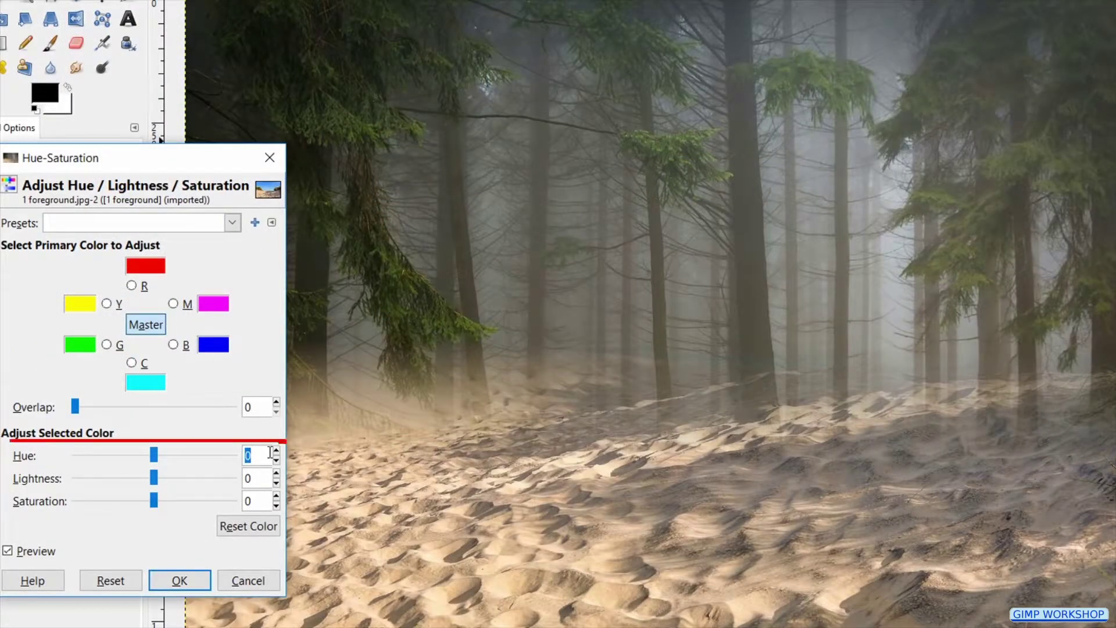
pyautogui.write('-17')
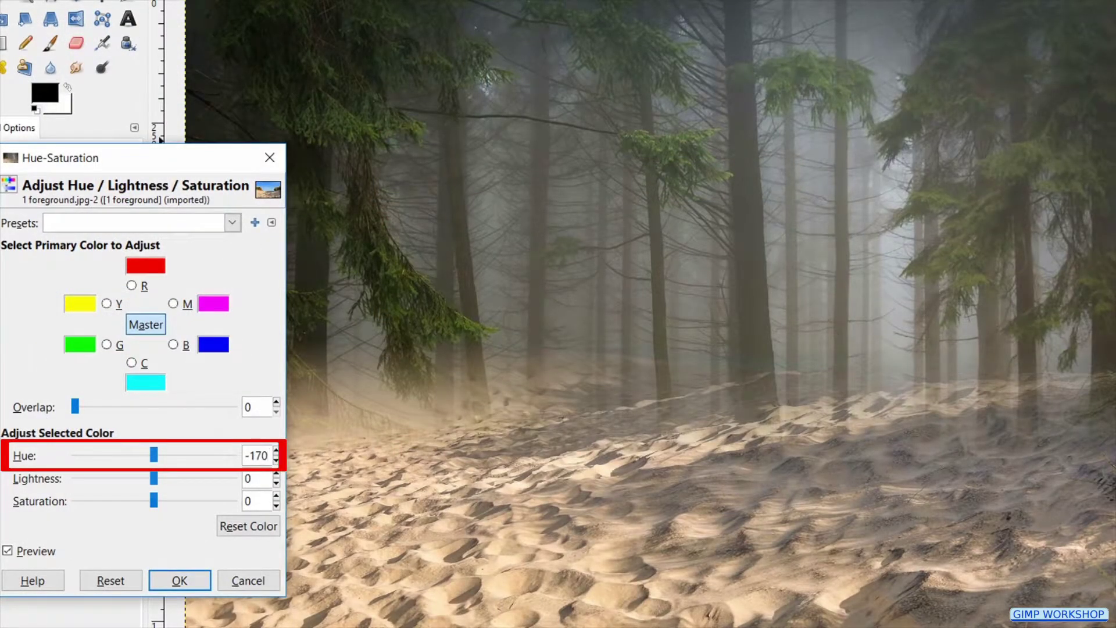
pyautogui.press('Return')
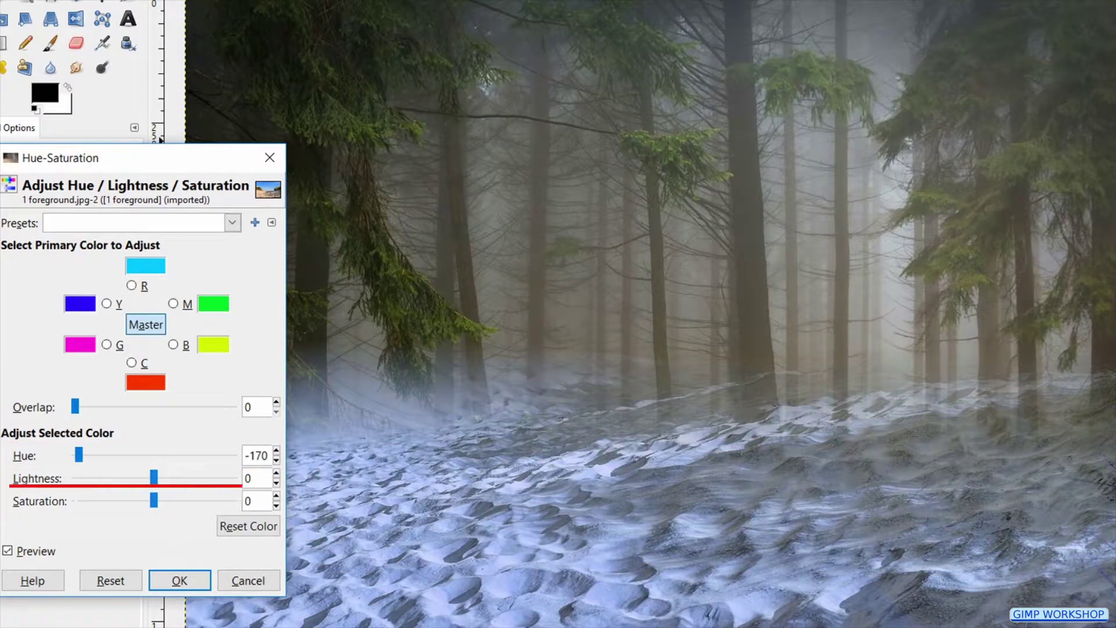
pyautogui.click(255, 501)
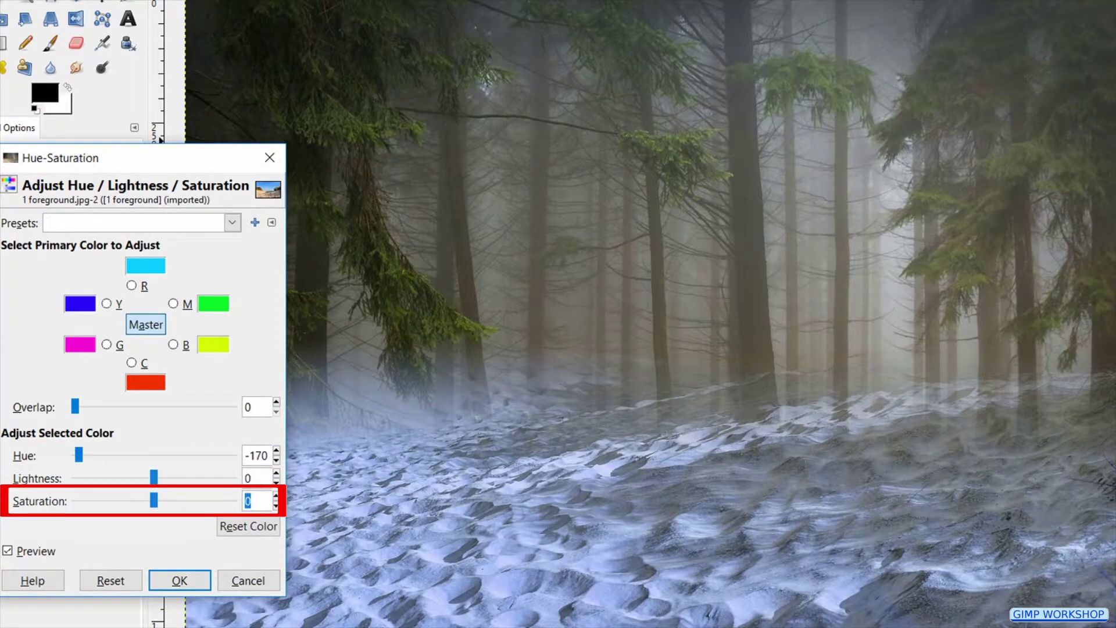
pyautogui.write('-70')
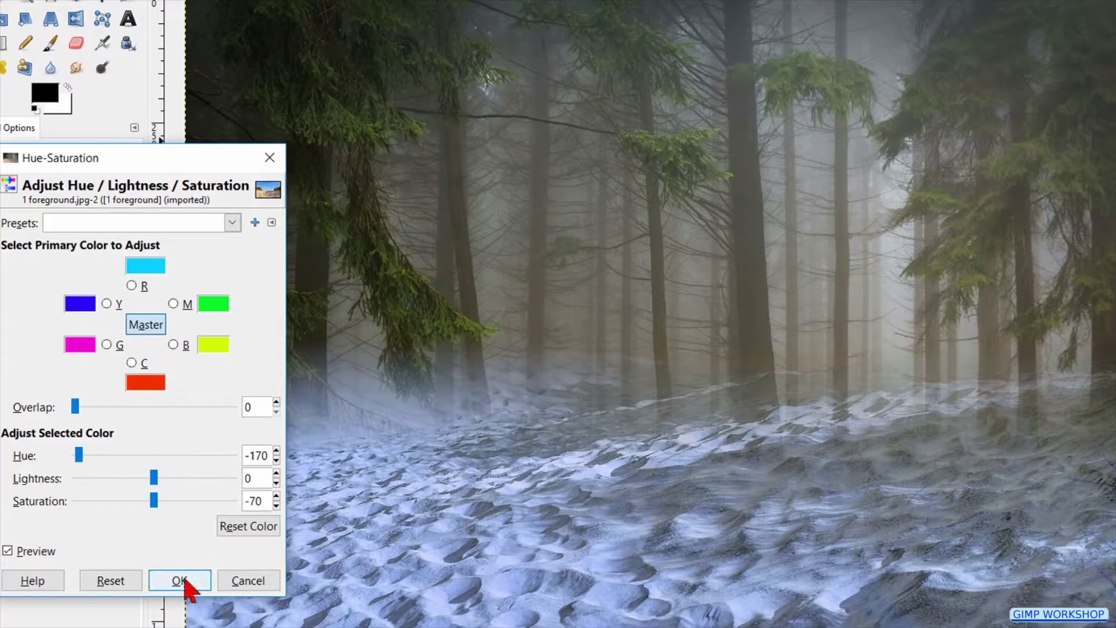
pyautogui.click(183, 580)
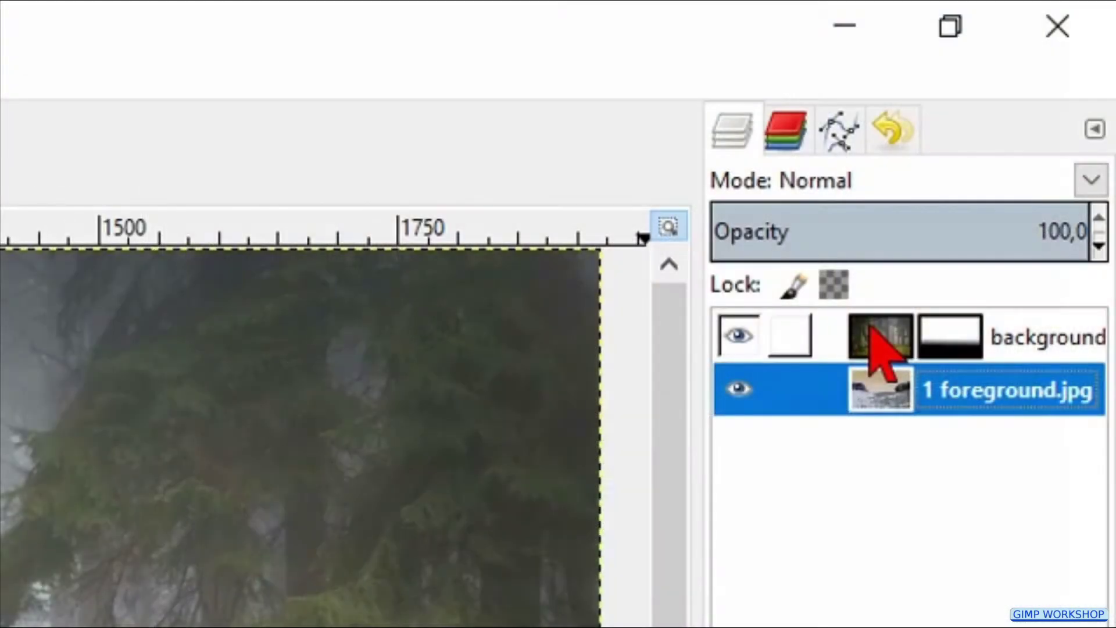
# Brighten the background layer's image, not its mask, with a Curves adjustment through about x 39, y 80 and x 189, y 231.
pyautogui.click(869, 329)
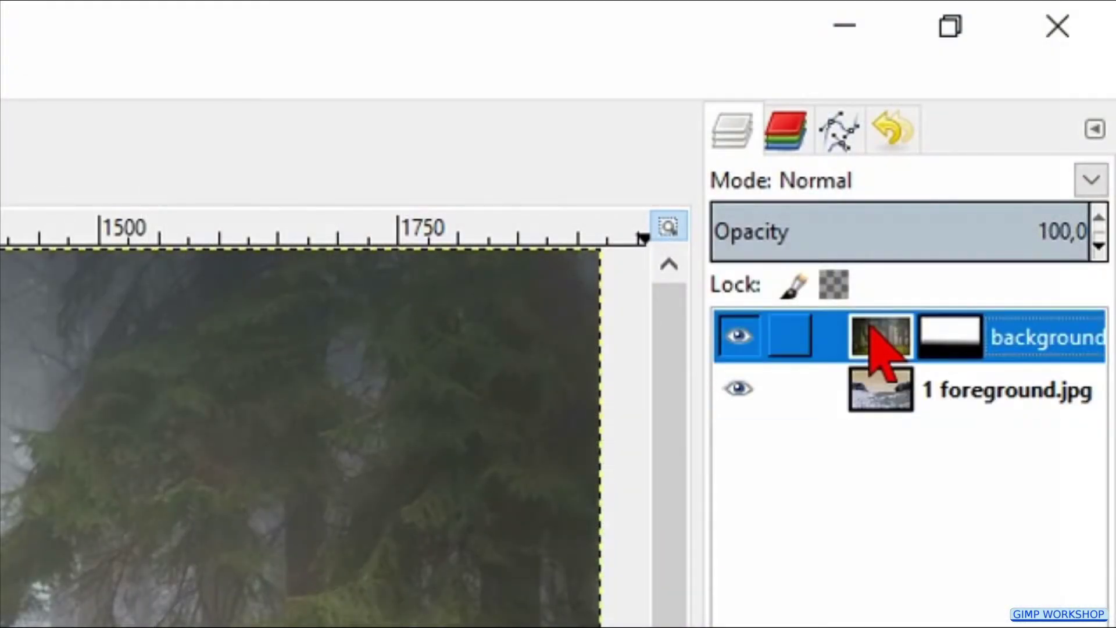
pyautogui.click(951, 326)
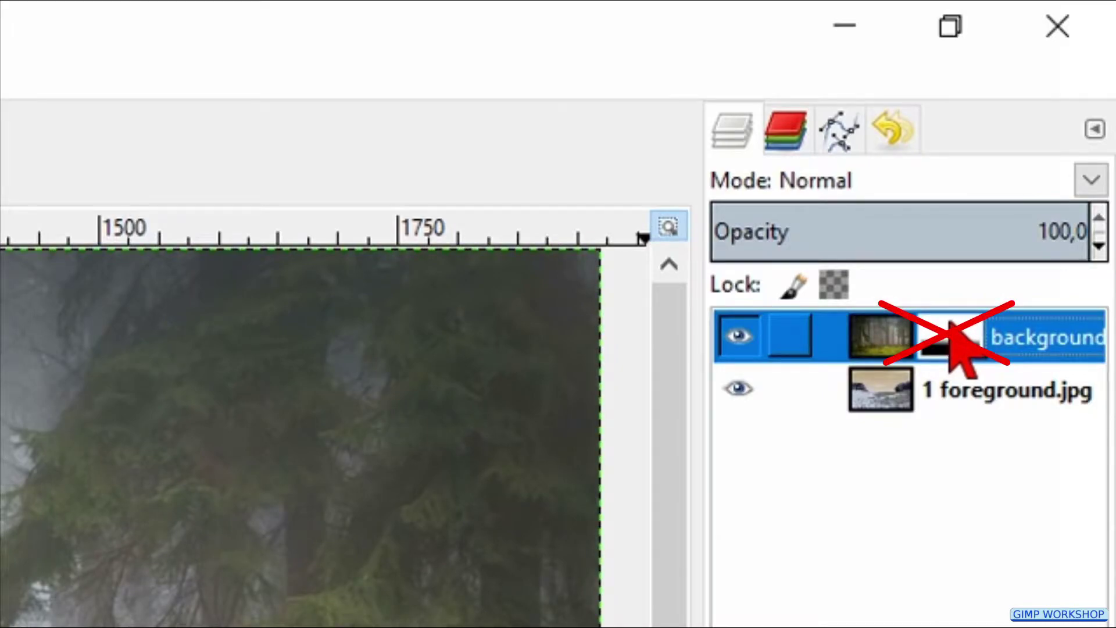
pyautogui.click(886, 339)
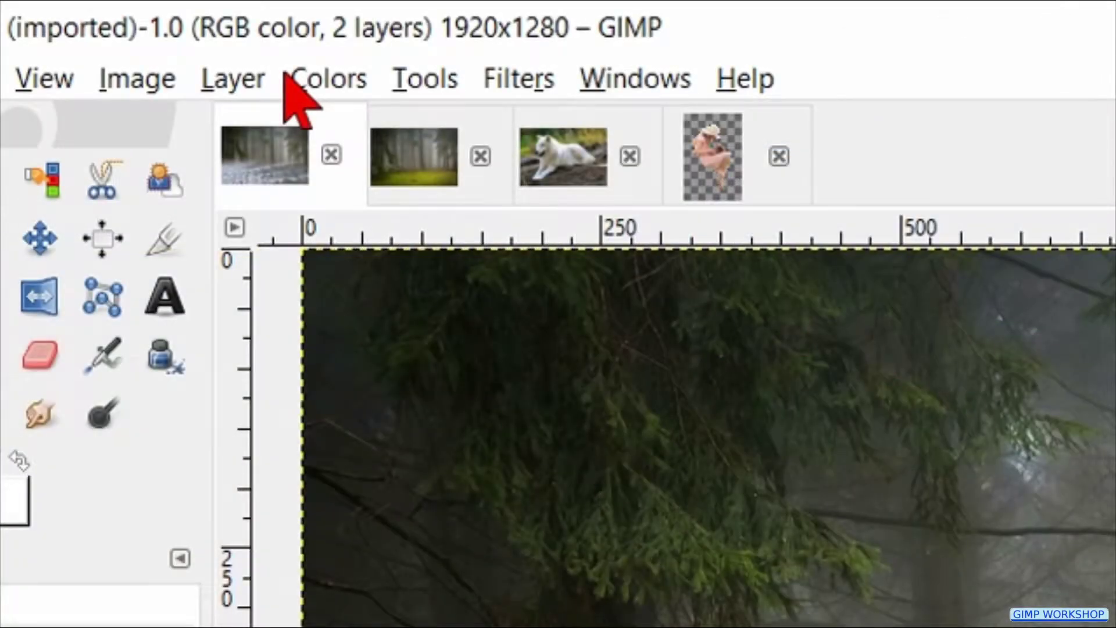
pyautogui.click(296, 79)
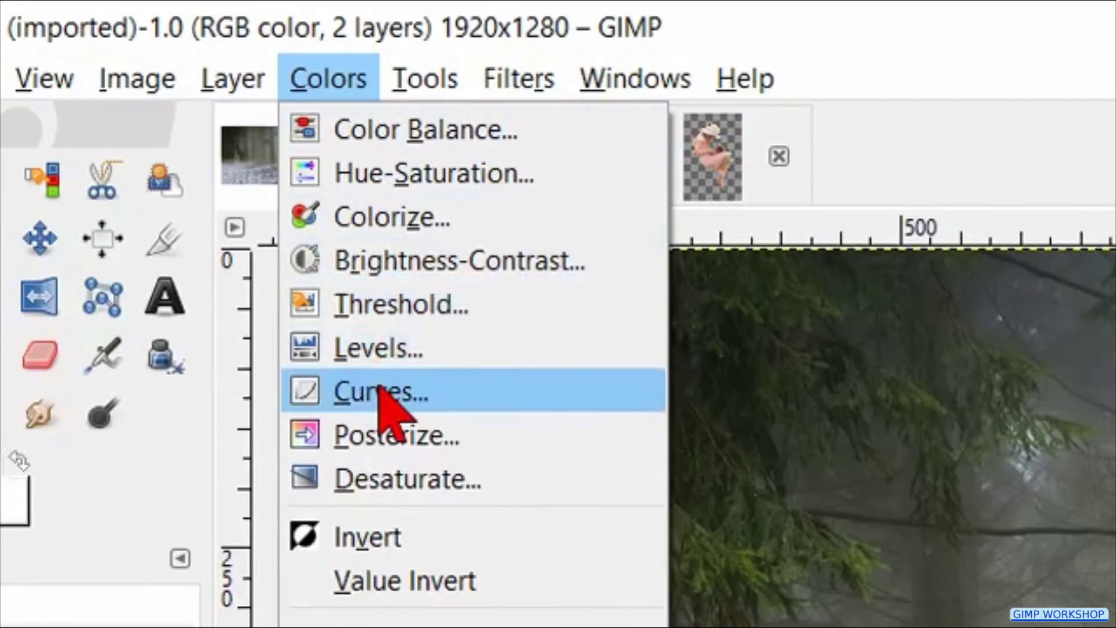
pyautogui.click(379, 393)
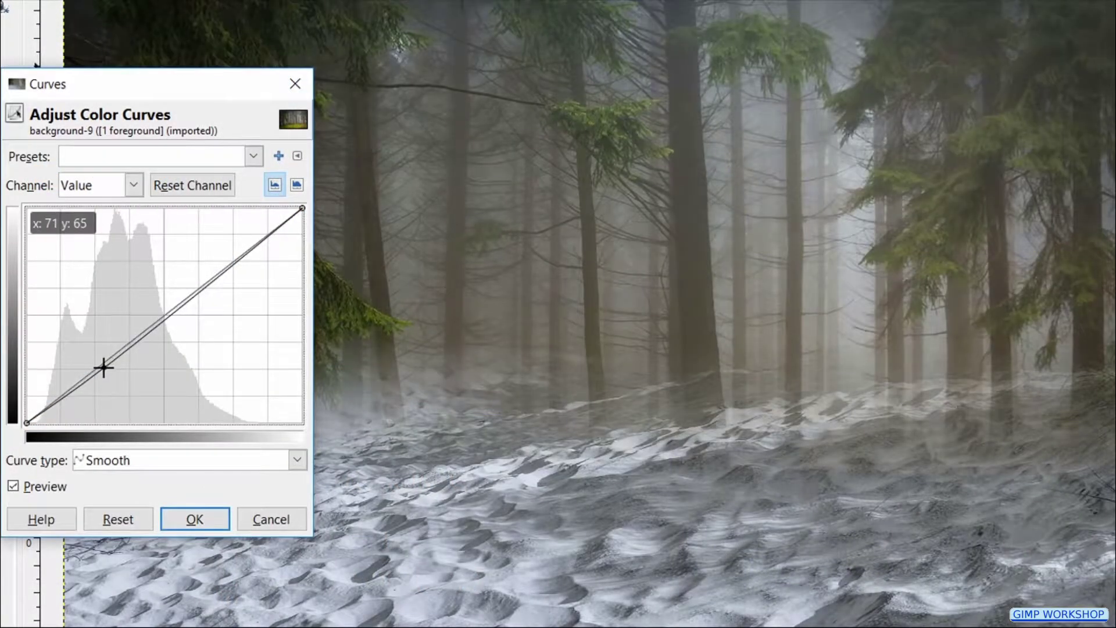
pyautogui.moveTo(102, 365); pyautogui.dragTo(57, 380)
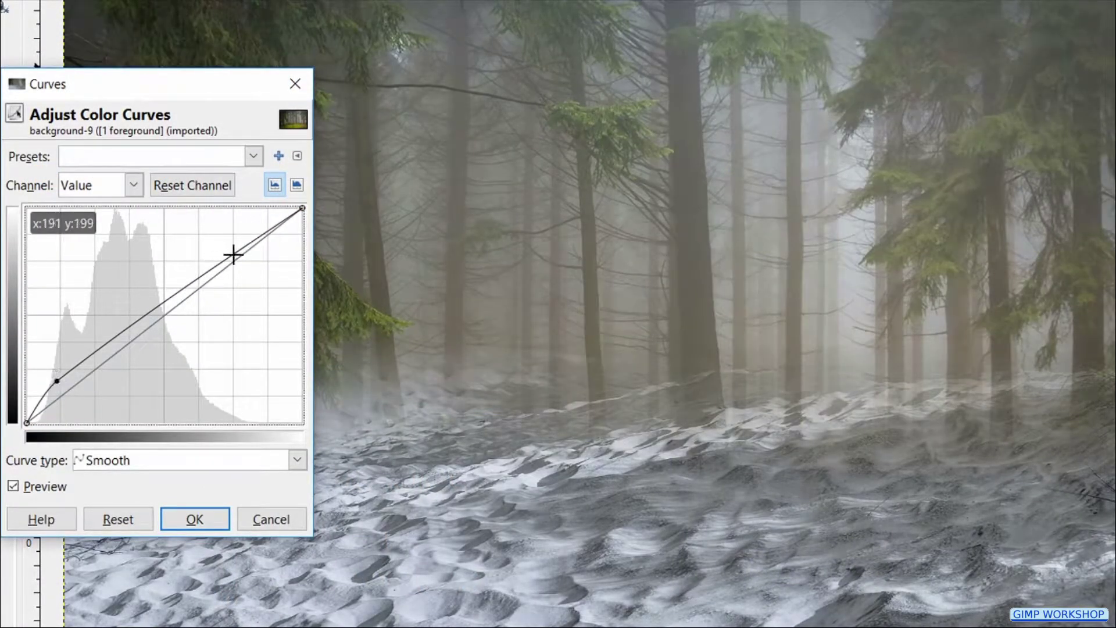
pyautogui.moveTo(231, 252); pyautogui.dragTo(232, 227)
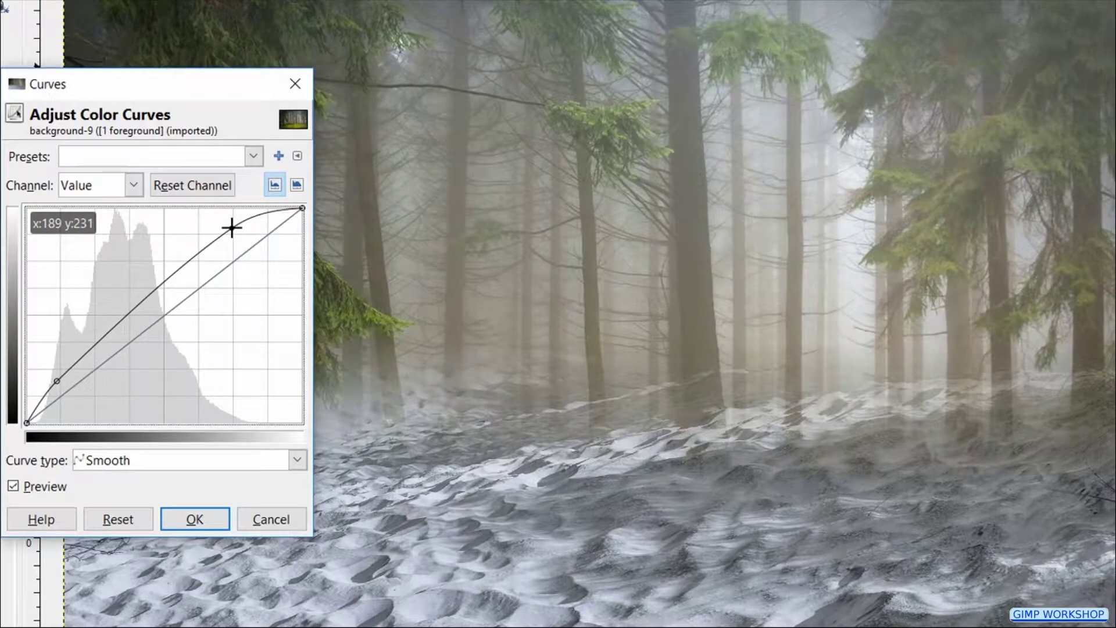
pyautogui.moveTo(79, 351)
pyautogui.mouseDown()
pyautogui.moveTo(62, 368)
pyautogui.moveTo(80, 353)
pyautogui.moveTo(69, 355)
pyautogui.mouseUp()
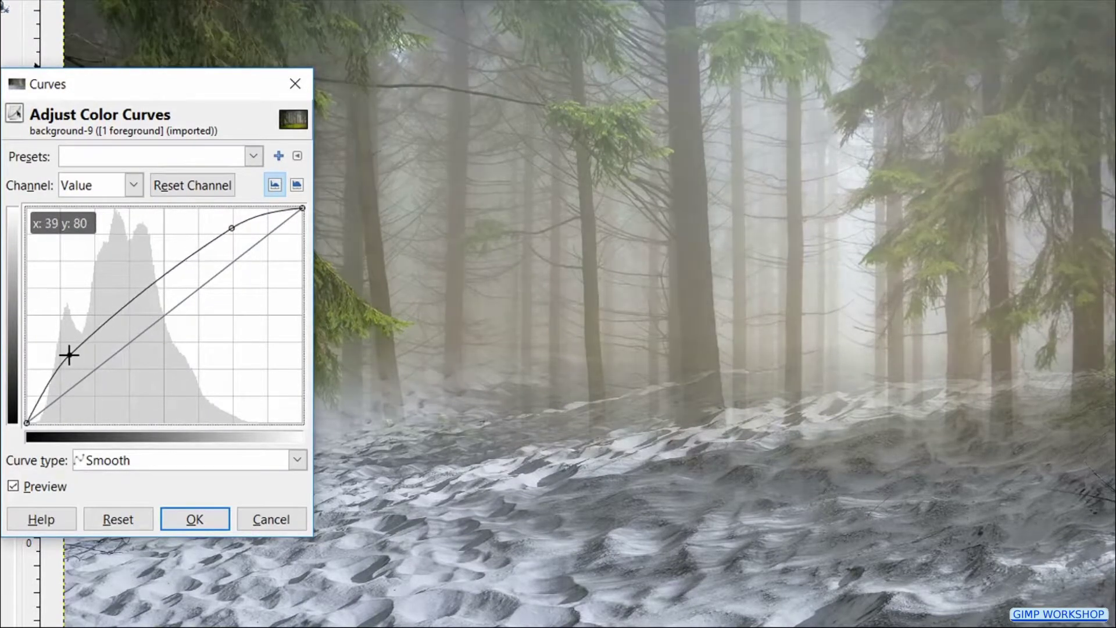
pyautogui.click(194, 519)
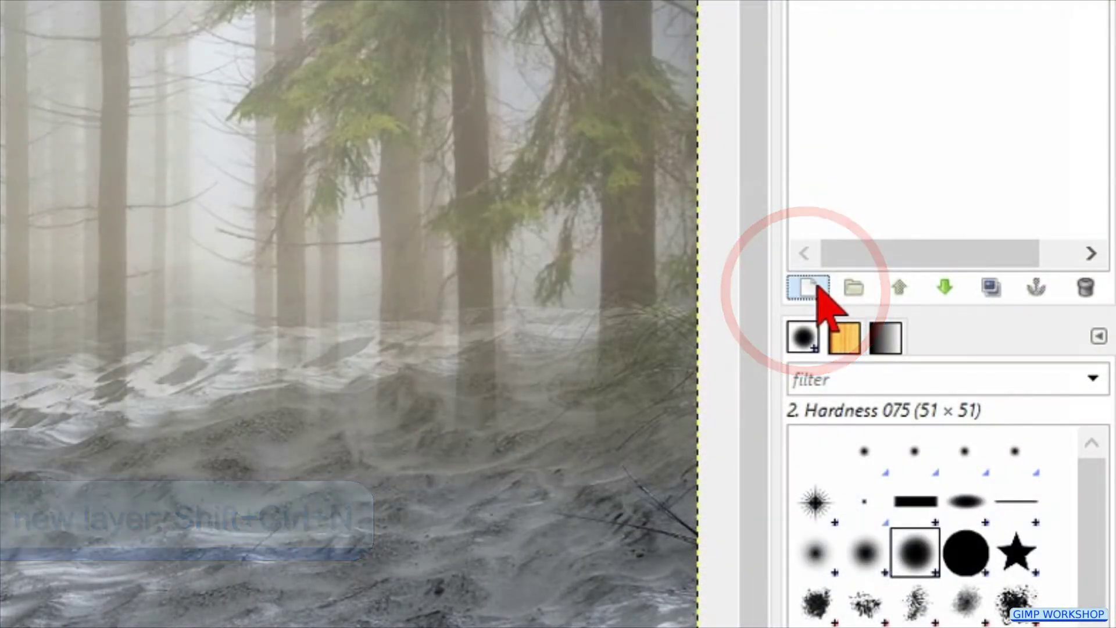
# Create a new layer named fog.
pyautogui.click(817, 284)
pyautogui.write('fog')
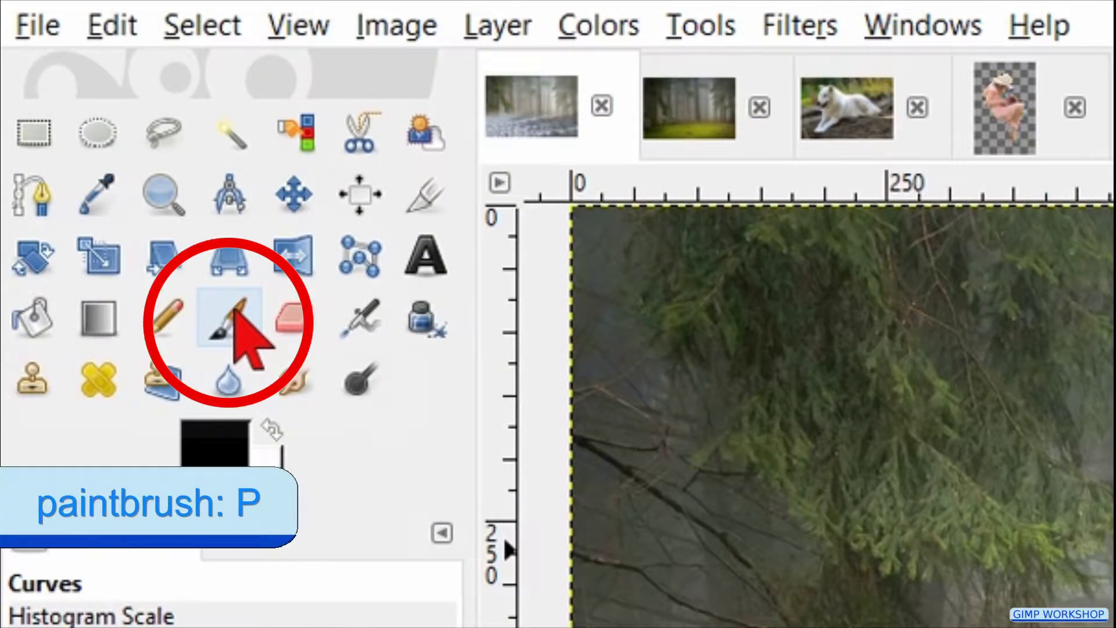
# Choose the Paintbrush with white as the foreground color and set its opacity to 30.
pyautogui.press('p')
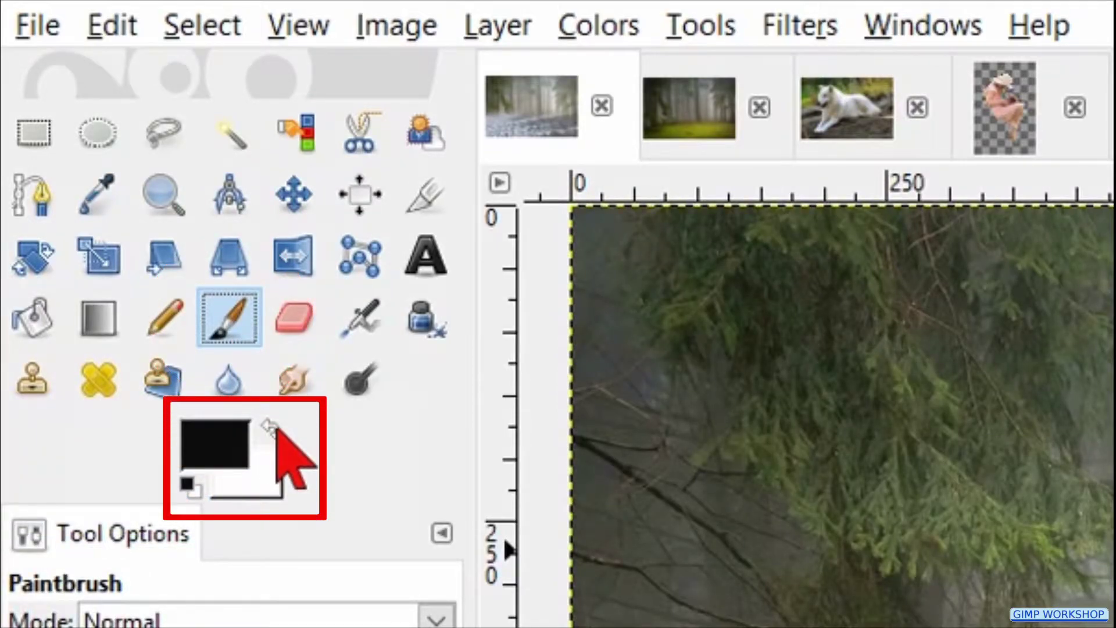
pyautogui.press('x')
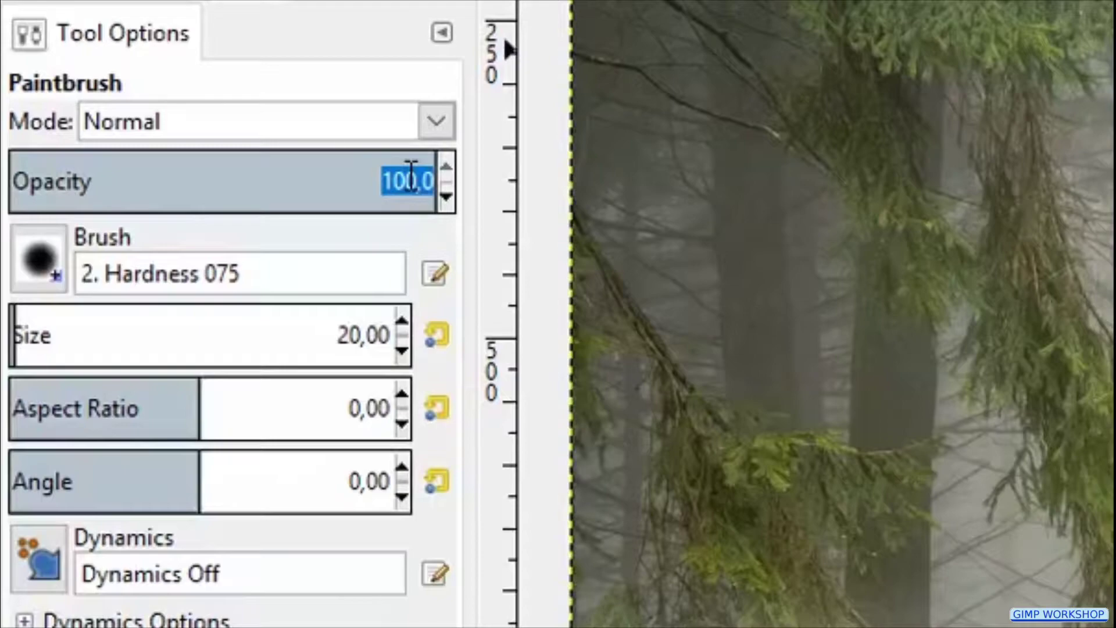
pyautogui.write('30')
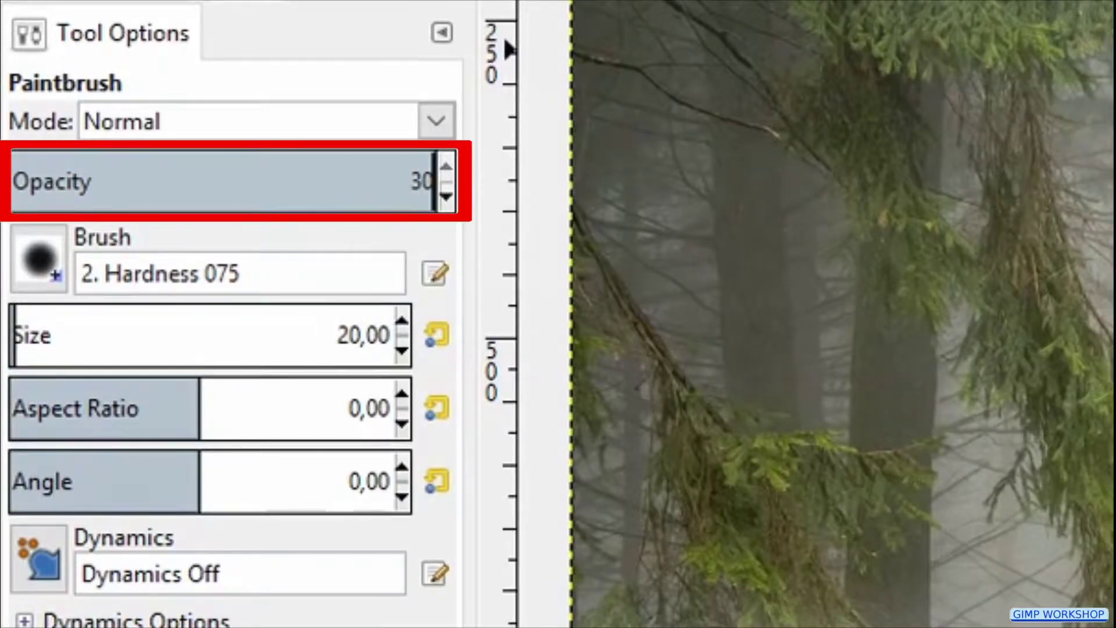
pyautogui.press('Return')
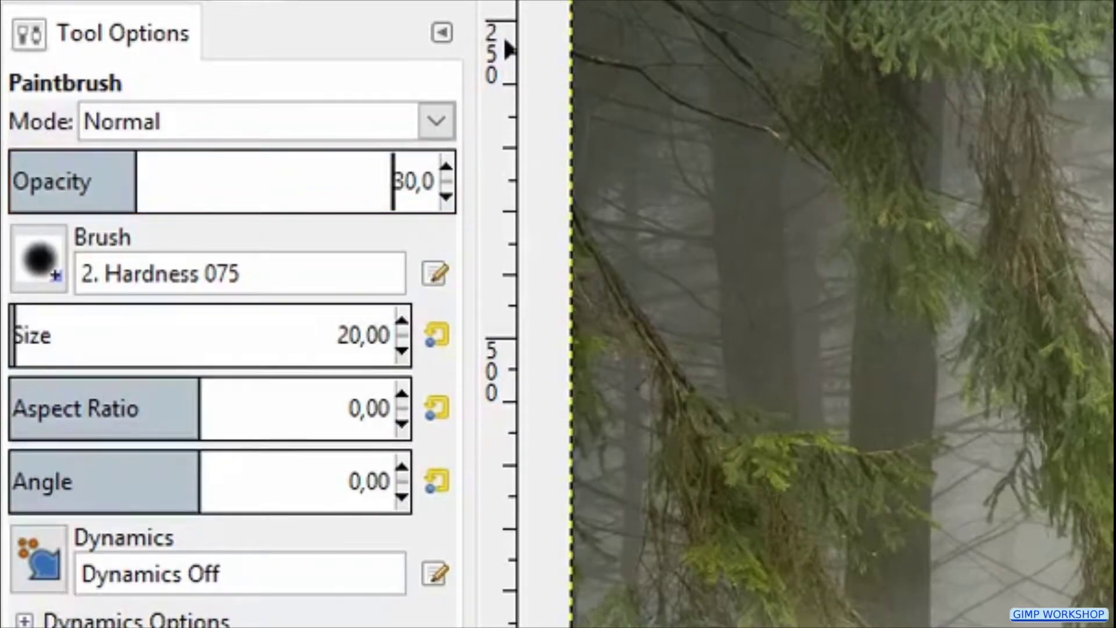
# Paint white fog on the fog layer where the sand meets the trees, using the 2. Hardness 025 brush at size about 400.
pyautogui.click(41, 261)
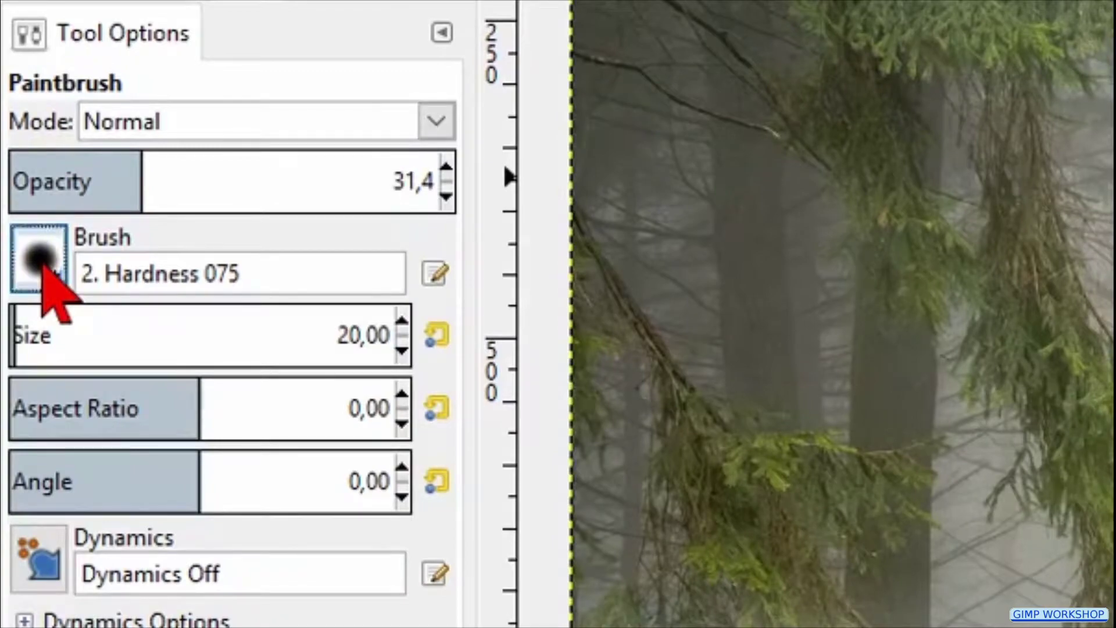
pyautogui.click(41, 261)
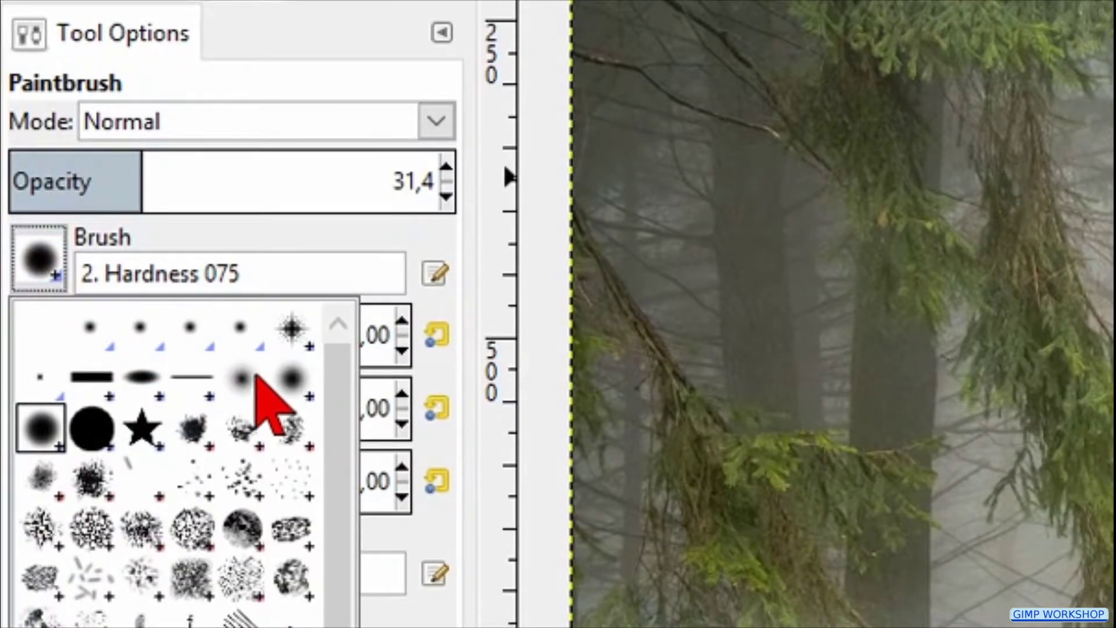
pyautogui.click(256, 377)
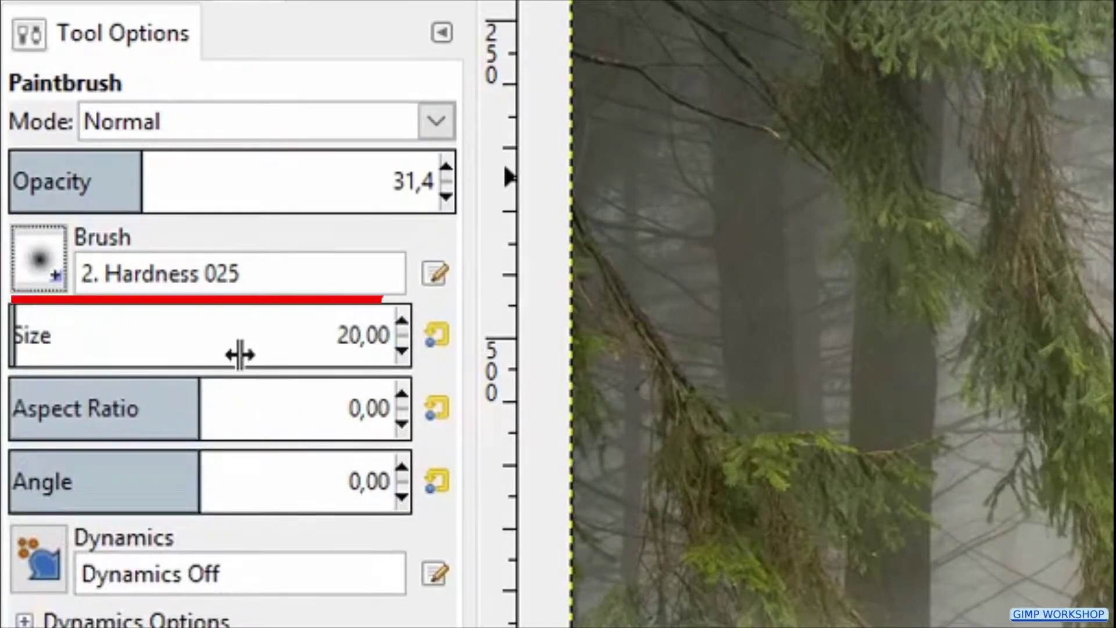
pyautogui.click(163, 311)
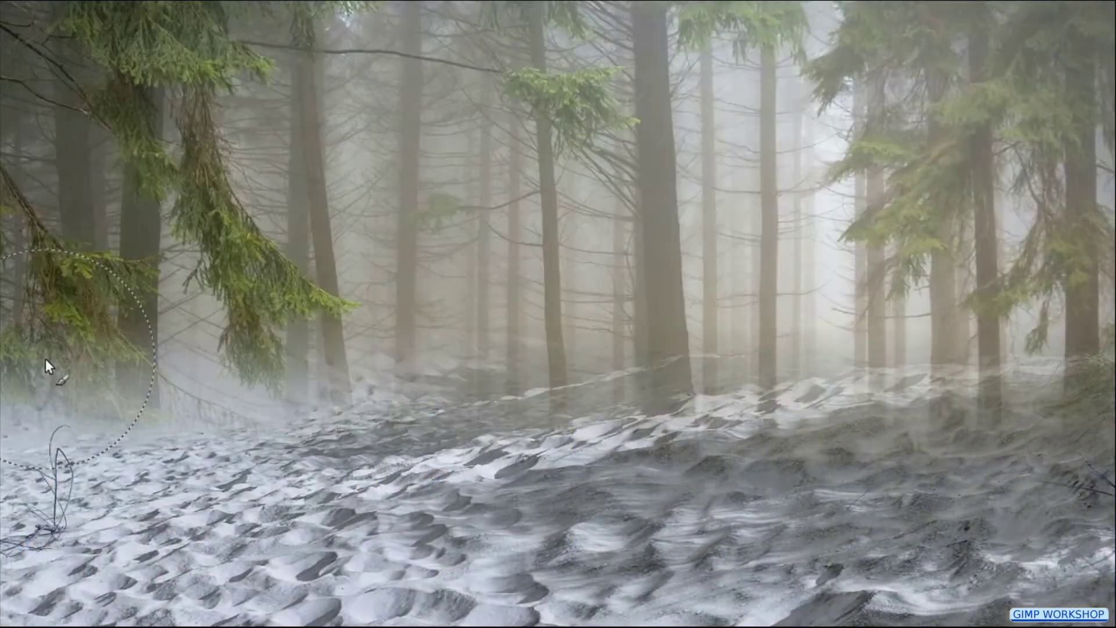
pyautogui.moveTo(45, 358)
pyautogui.mouseDown()
pyautogui.moveTo(57, 398)
pyautogui.moveTo(295, 409)
pyautogui.moveTo(692, 385)
pyautogui.moveTo(737, 349)
pyautogui.moveTo(1071, 364)
pyautogui.moveTo(901, 386)
pyautogui.moveTo(1062, 416)
pyautogui.moveTo(1107, 387)
pyautogui.moveTo(1104, 372)
pyautogui.moveTo(984, 274)
pyautogui.moveTo(1040, 253)
pyautogui.moveTo(867, 393)
pyautogui.moveTo(939, 386)
pyautogui.mouseUp()
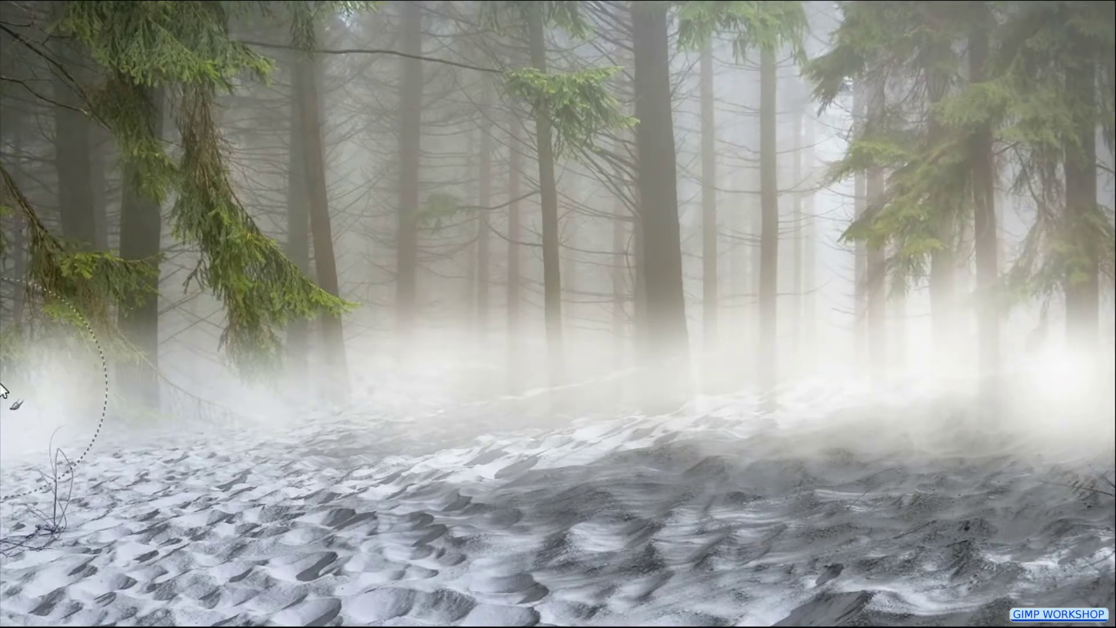
pyautogui.moveTo(2, 389)
pyautogui.mouseDown()
pyautogui.moveTo(70, 433)
pyautogui.moveTo(149, 428)
pyautogui.moveTo(198, 441)
pyautogui.moveTo(127, 449)
pyautogui.moveTo(159, 371)
pyautogui.moveTo(165, 292)
pyautogui.moveTo(77, 267)
pyautogui.moveTo(156, 424)
pyautogui.moveTo(202, 457)
pyautogui.moveTo(253, 433)
pyautogui.mouseUp()
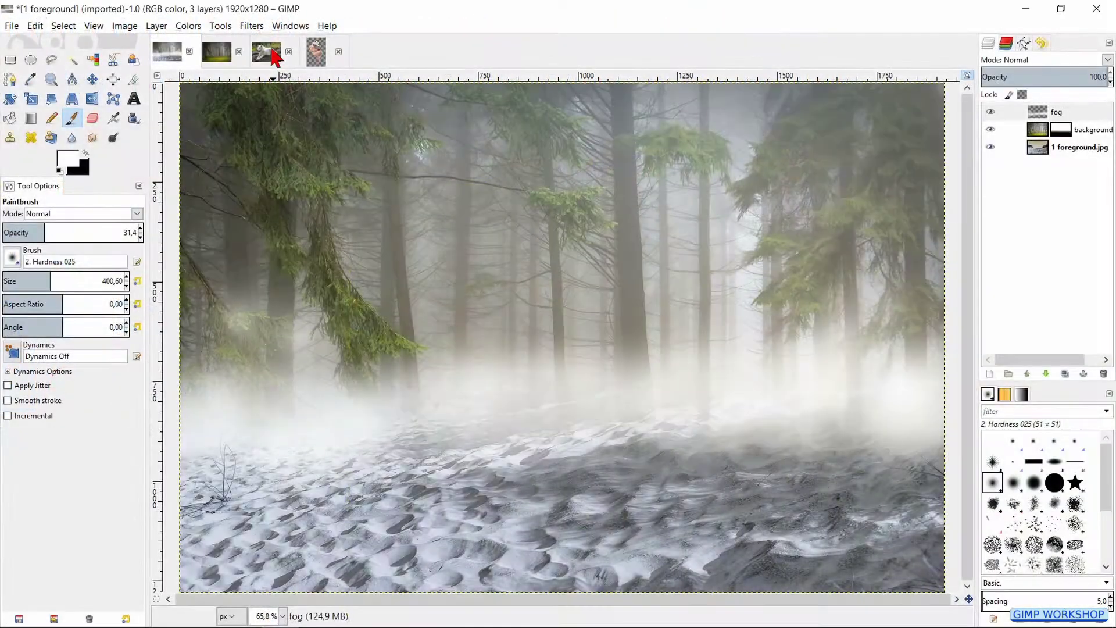
# Switch to the wolf image and add an alpha channel to the 3 wolf.jpg layer.
pyautogui.click(651, 174)
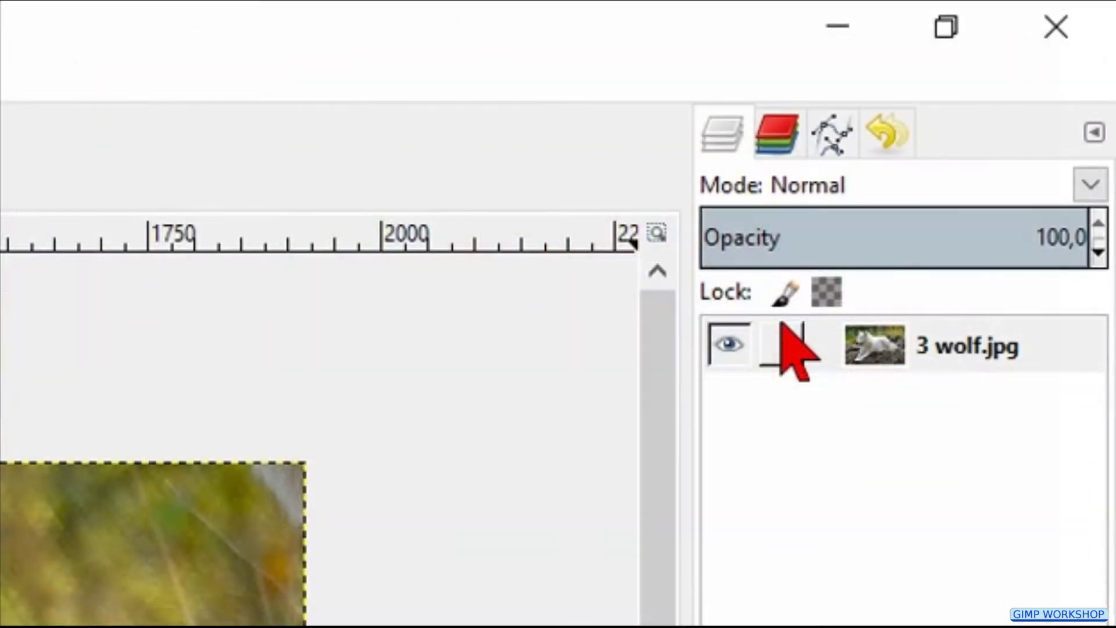
pyautogui.rightClick(1007, 106)
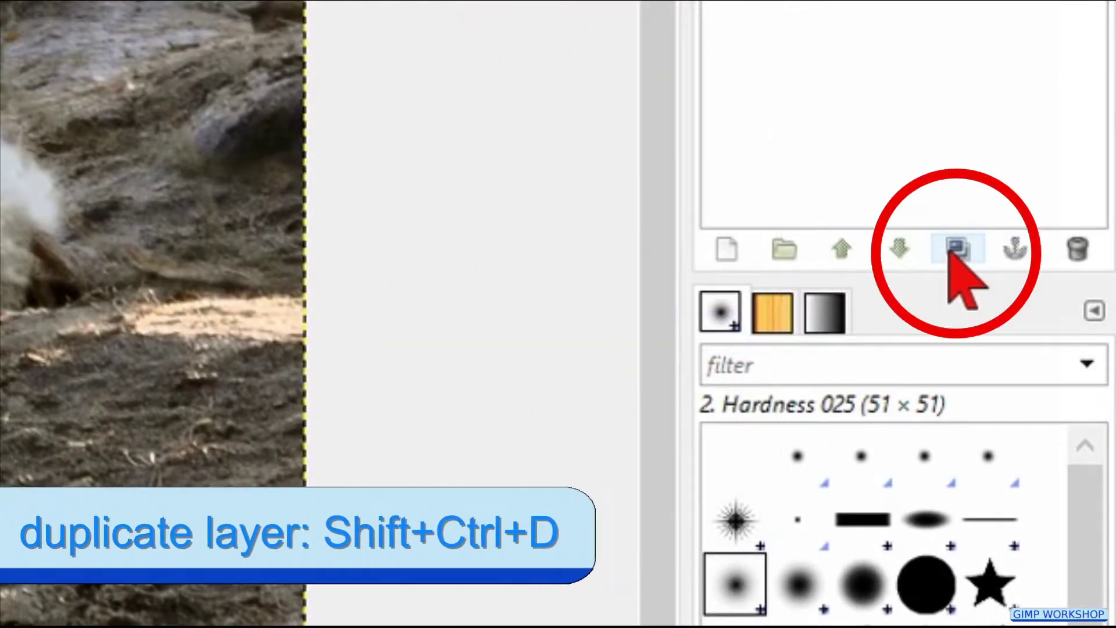
# Duplicate the 3 wolf.jpg layer and hide the original layer beneath the copy.
pyautogui.click(957, 249)
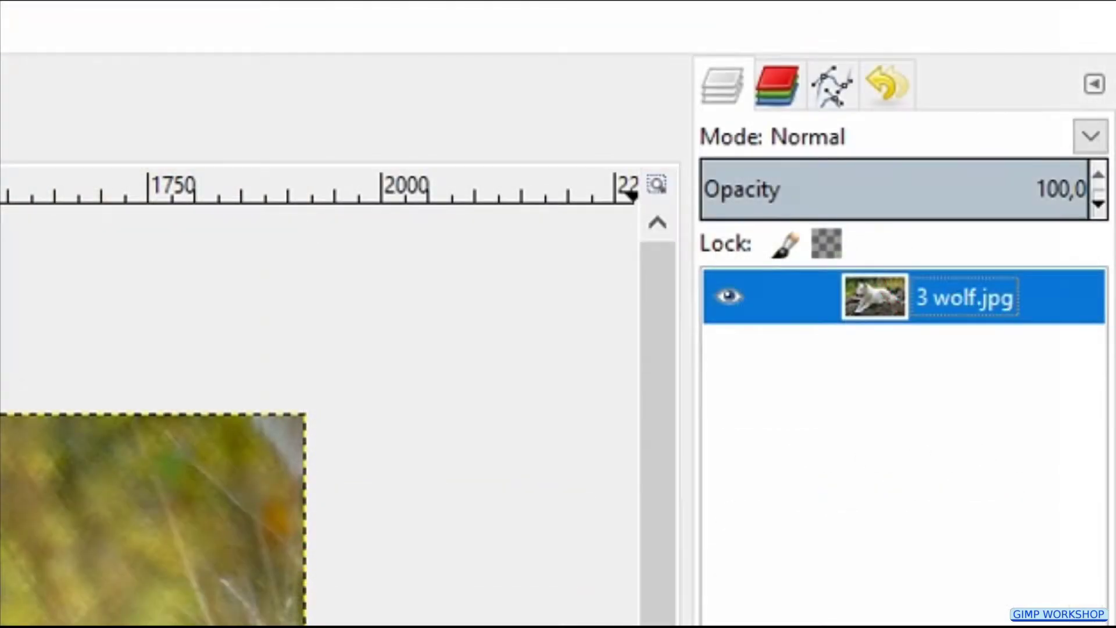
pyautogui.hotkey('shift', 'ctrl', 'd')
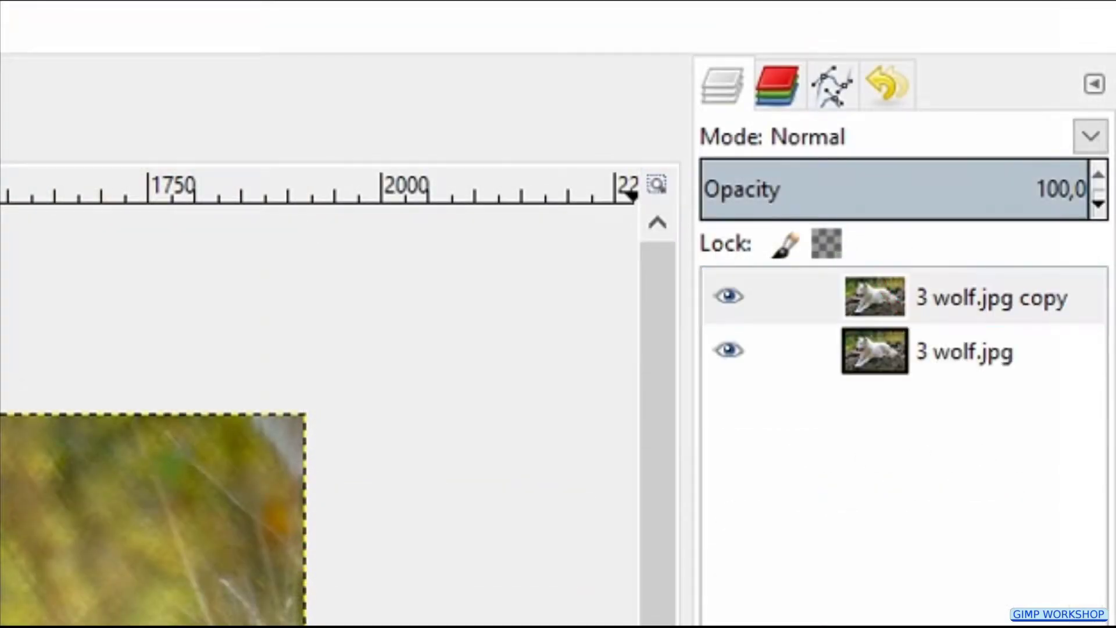
pyautogui.click(732, 353)
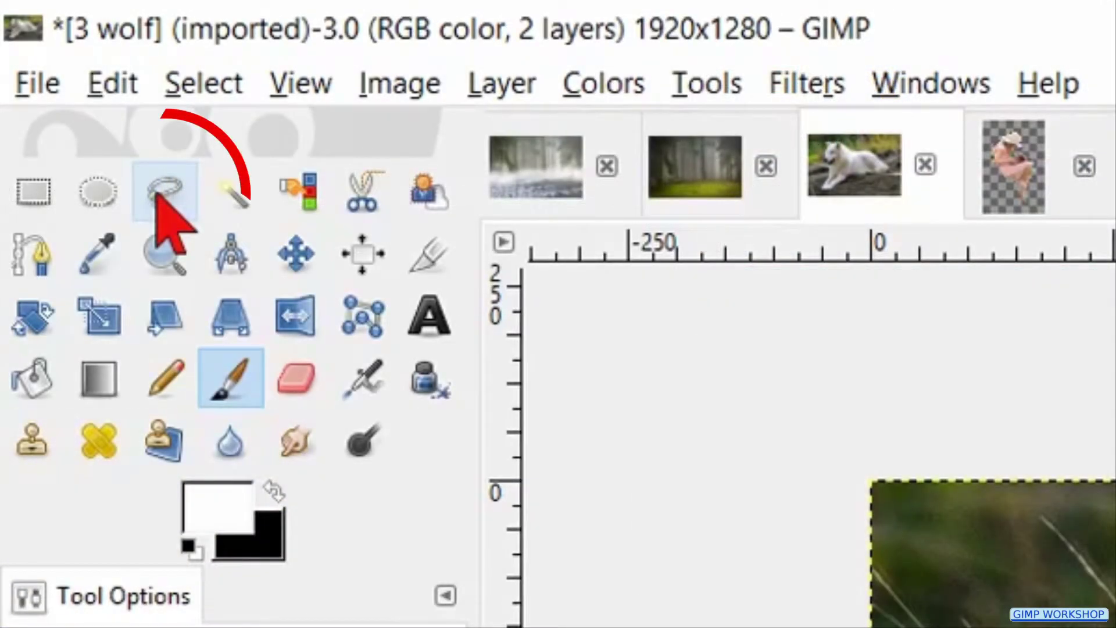
# Trace a Free Select outline closely around the wolf, starting at the toes of its front paws.
pyautogui.click(157, 195)
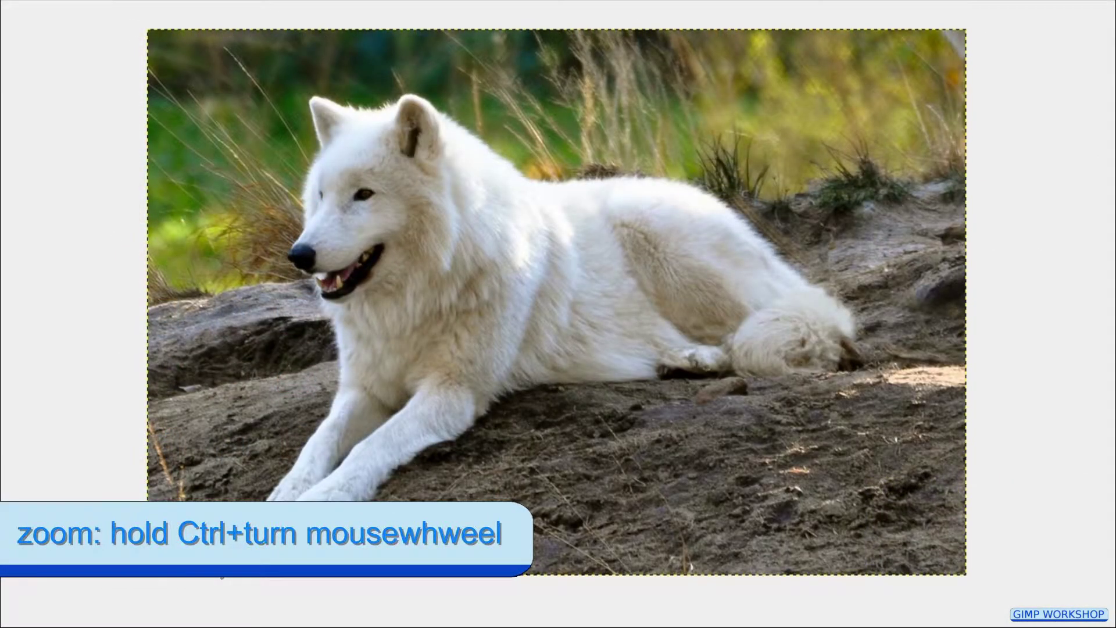
pyautogui.scroll(1, 207, 551)
pyautogui.scroll(2, 207, 551)
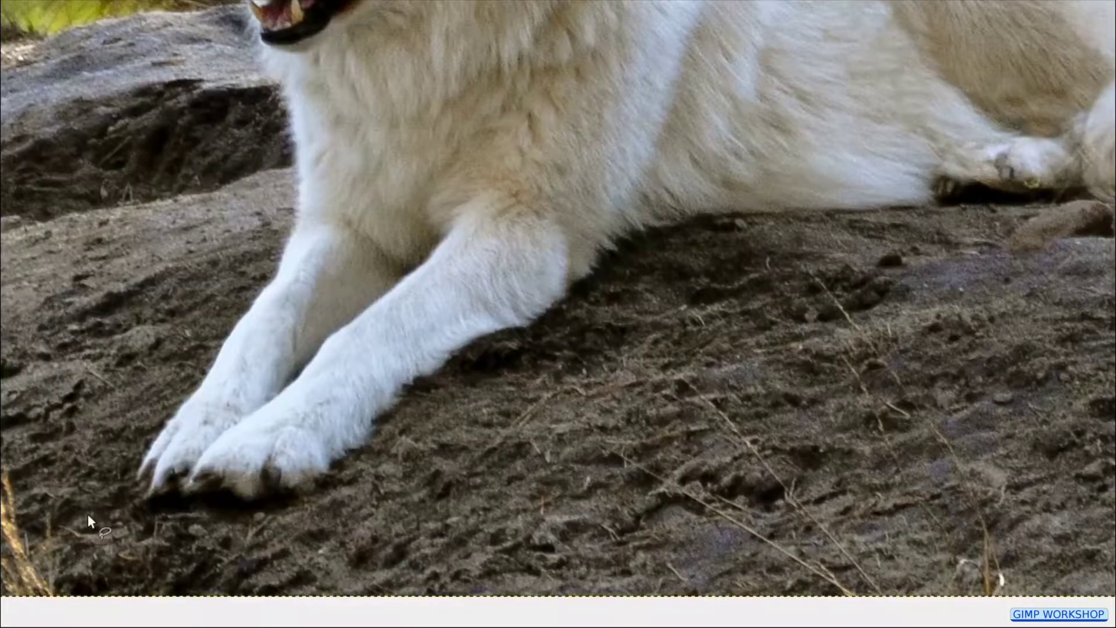
pyautogui.scroll(1, 68, 476)
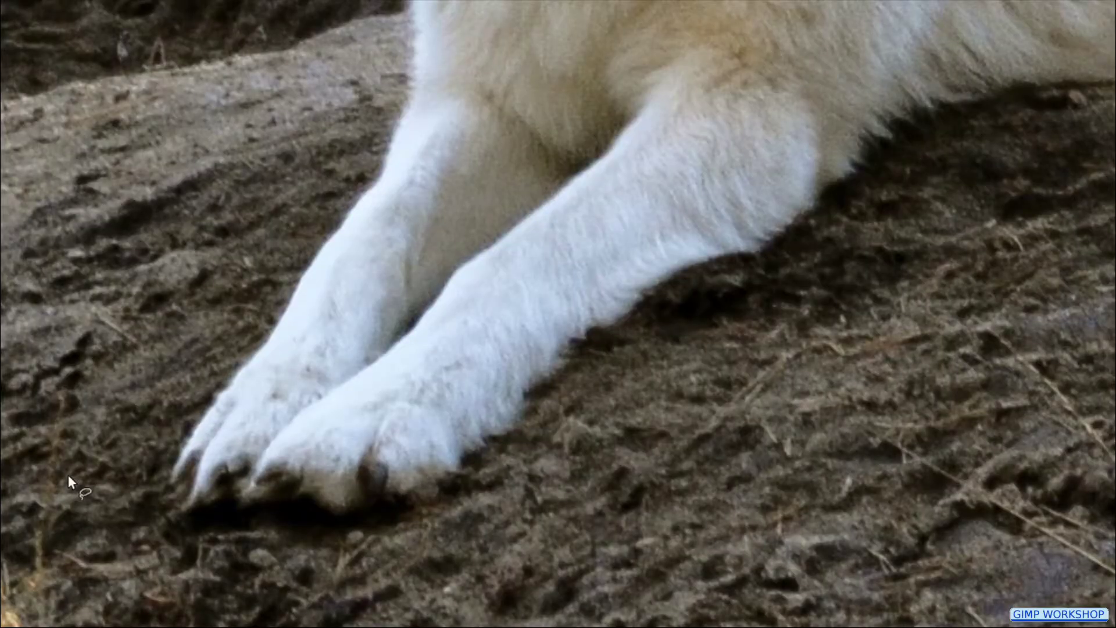
pyautogui.scroll(1, 68, 475)
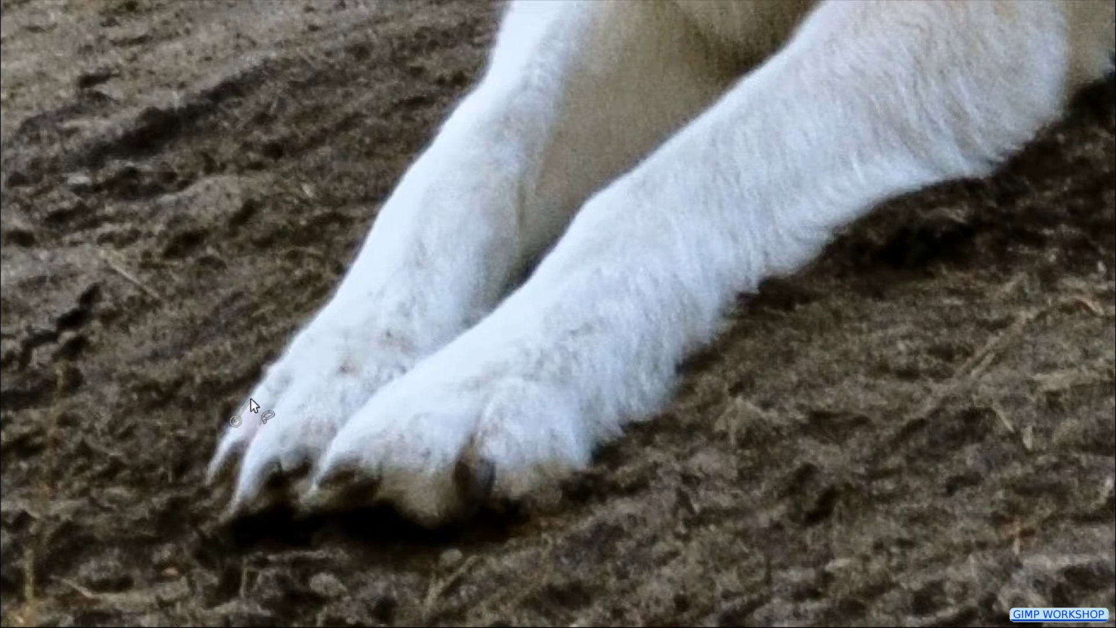
pyautogui.click(266, 375)
pyautogui.click(270, 366)
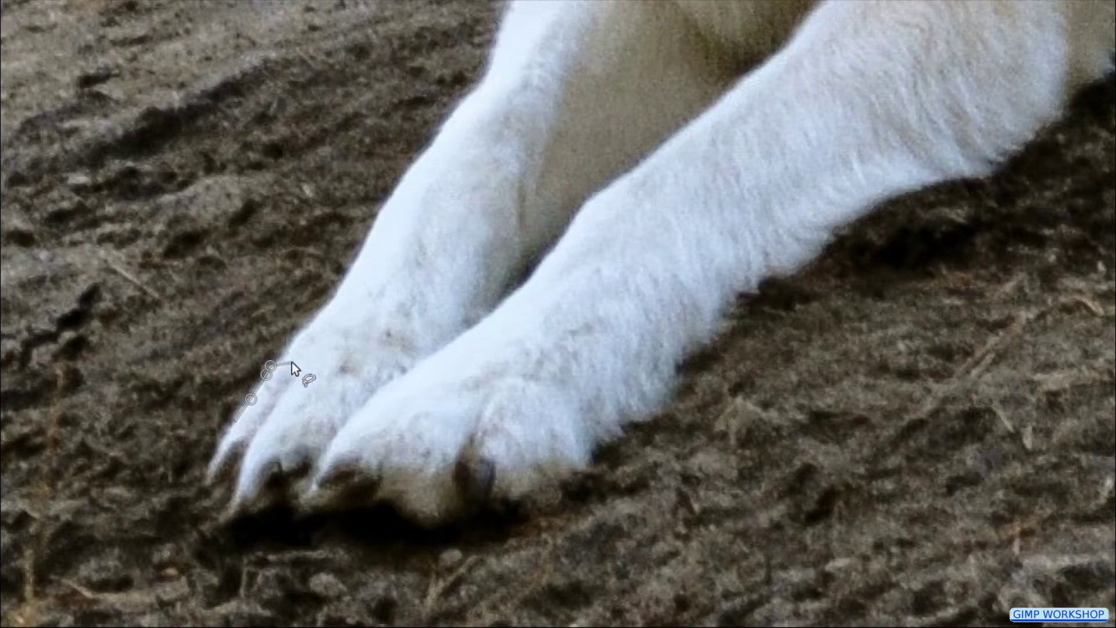
pyautogui.click(296, 341)
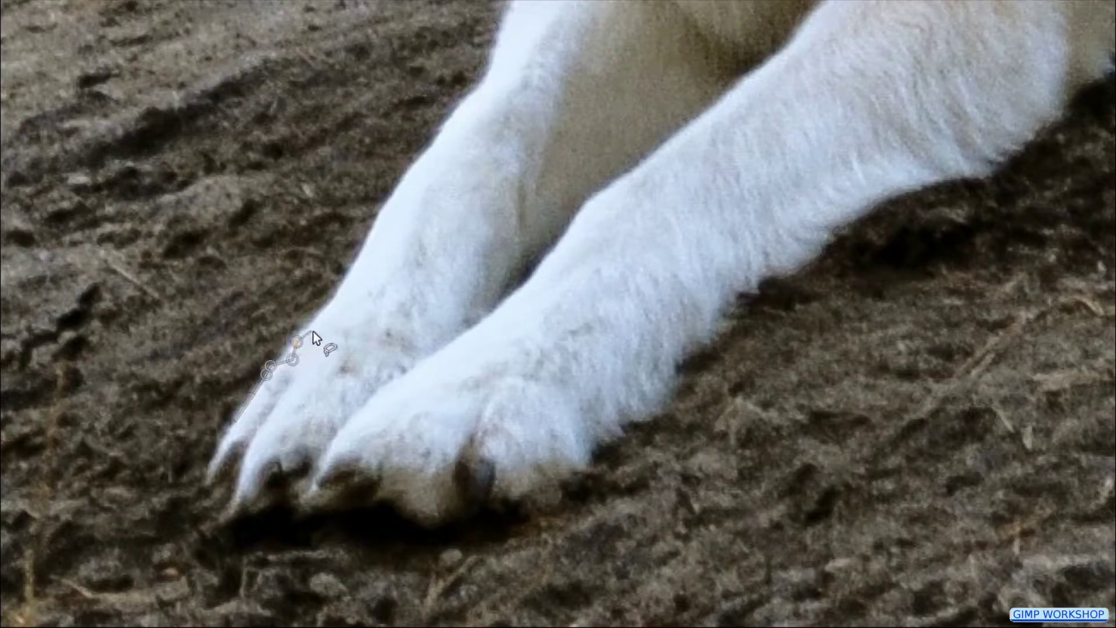
pyautogui.click(315, 327)
pyautogui.click(330, 307)
pyautogui.click(344, 290)
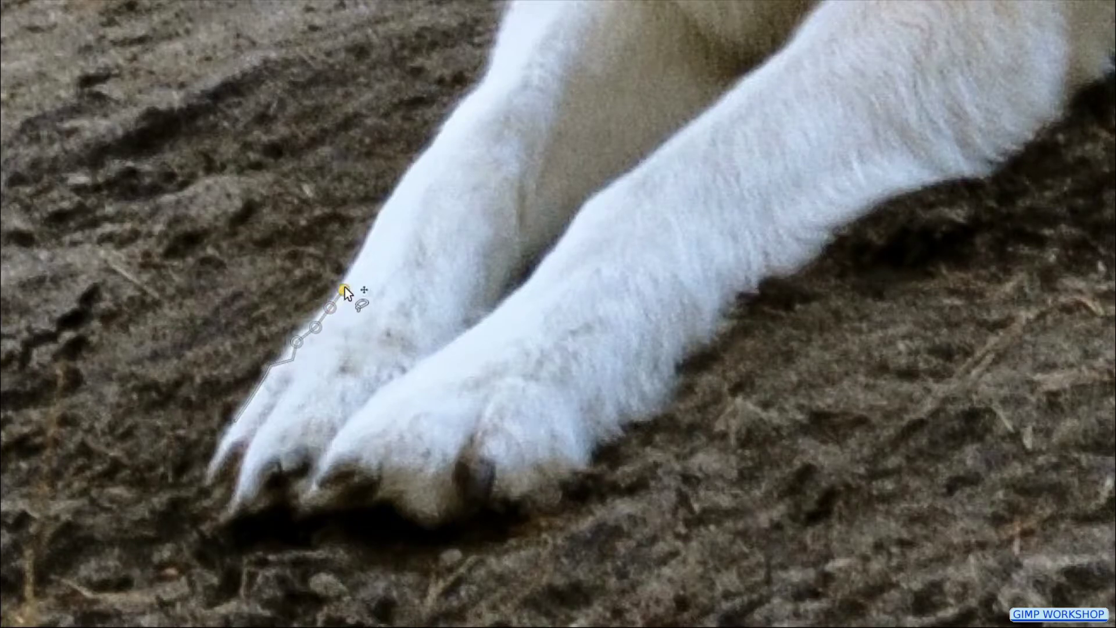
pyautogui.click(361, 265)
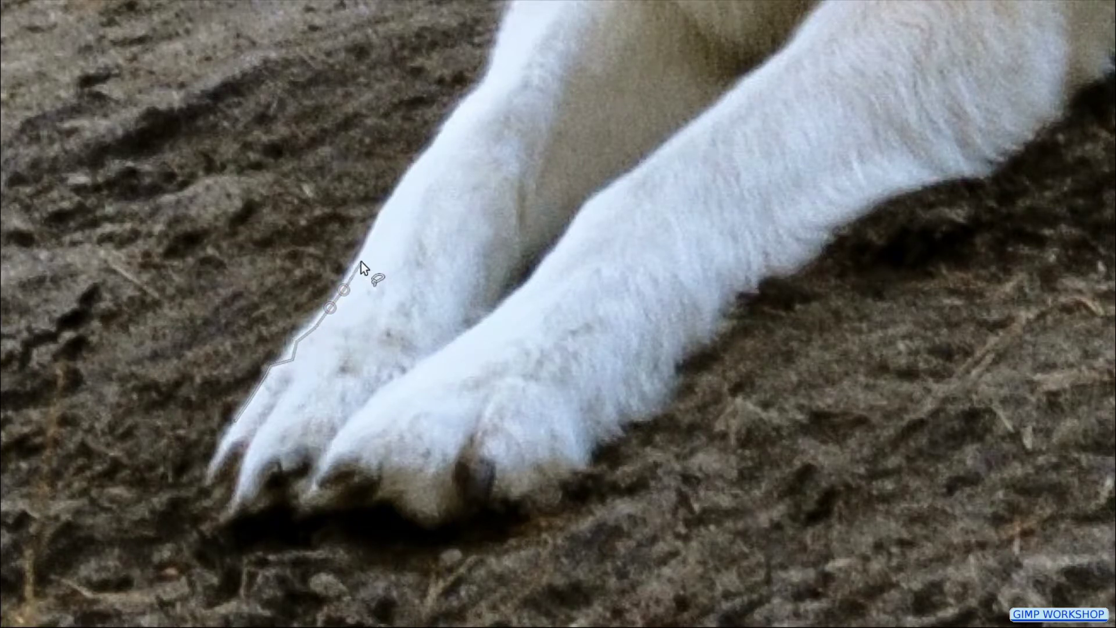
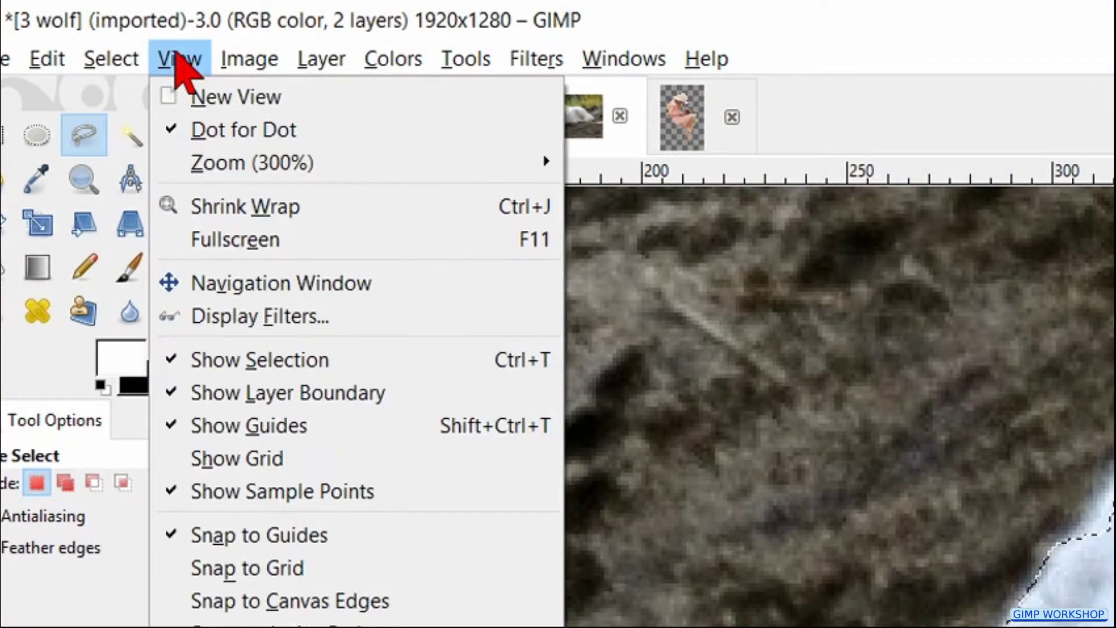
# Feather the selection around the wolf by 5 px.
pyautogui.moveTo(523, 175)
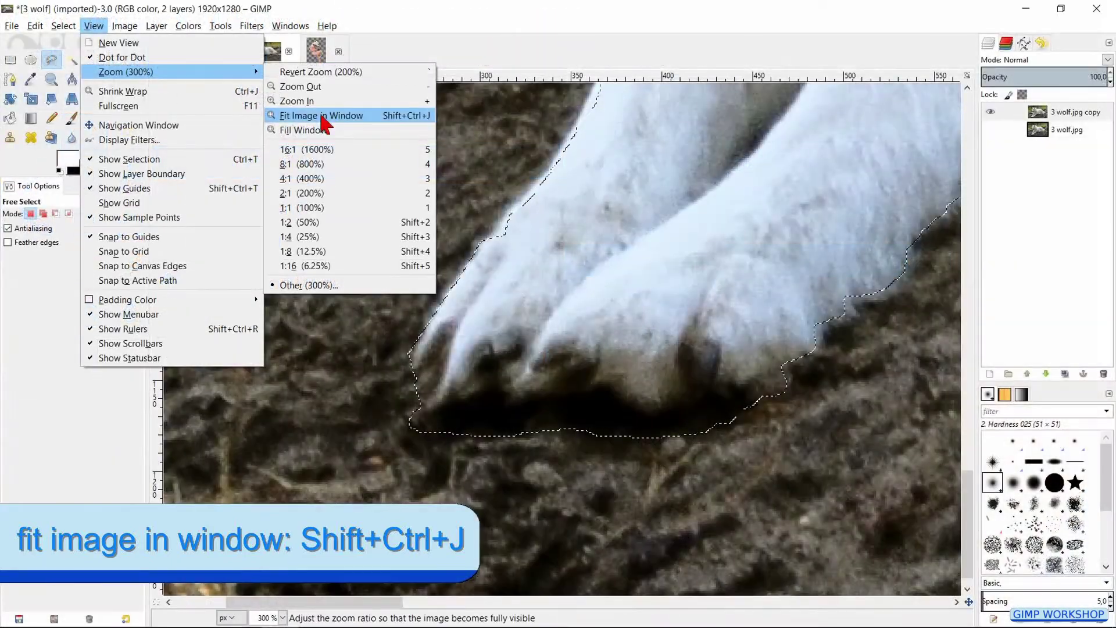
pyautogui.click(321, 116)
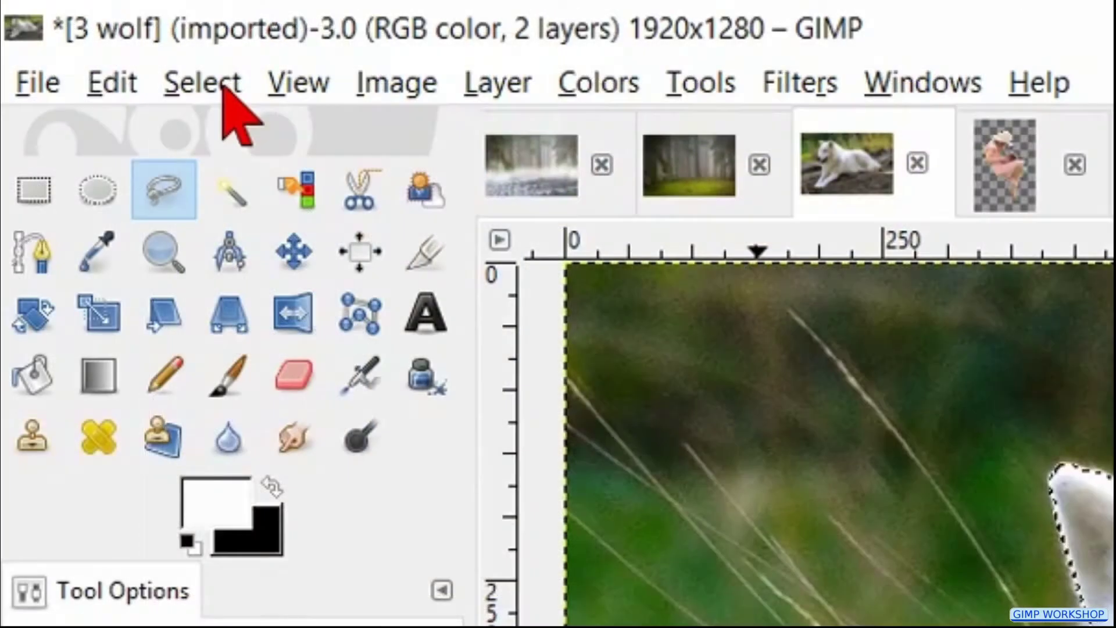
pyautogui.click(69, 26)
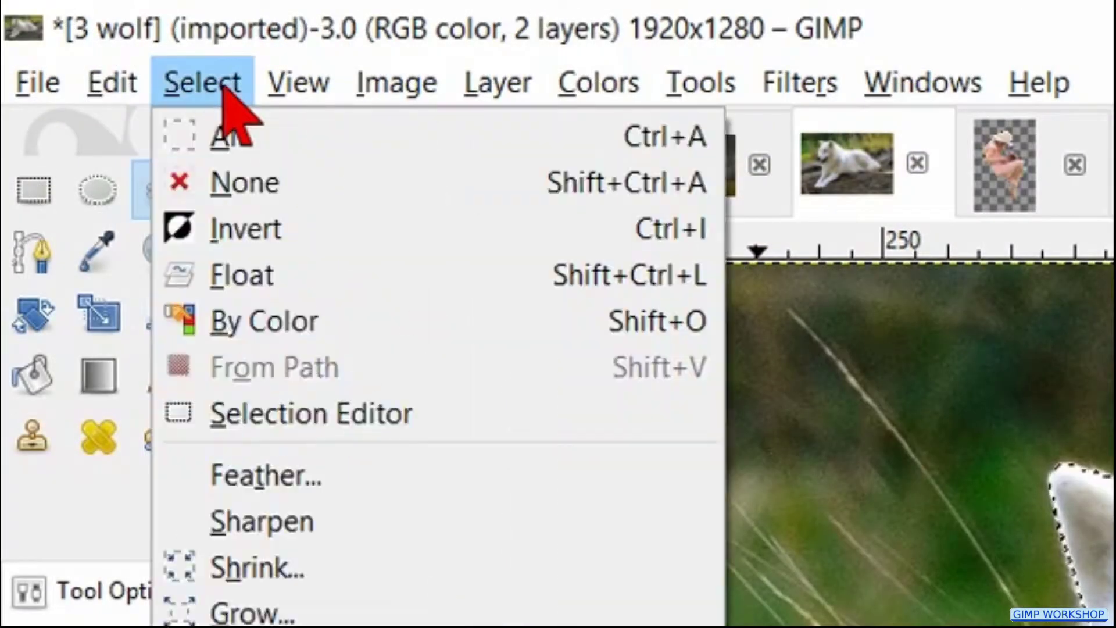
pyautogui.click(343, 474)
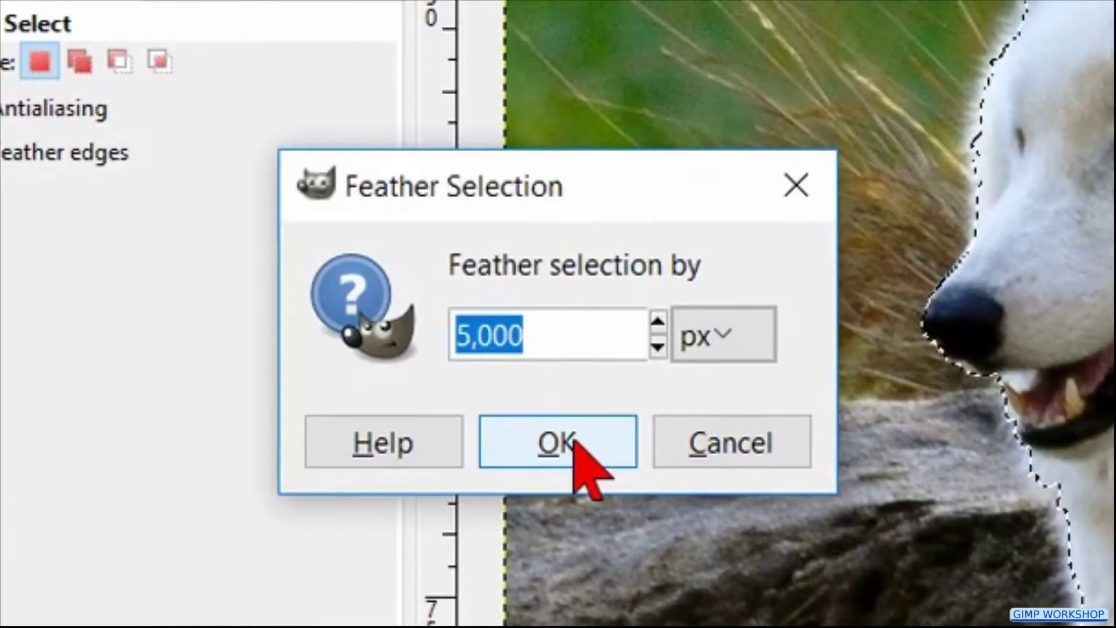
pyautogui.click(557, 442)
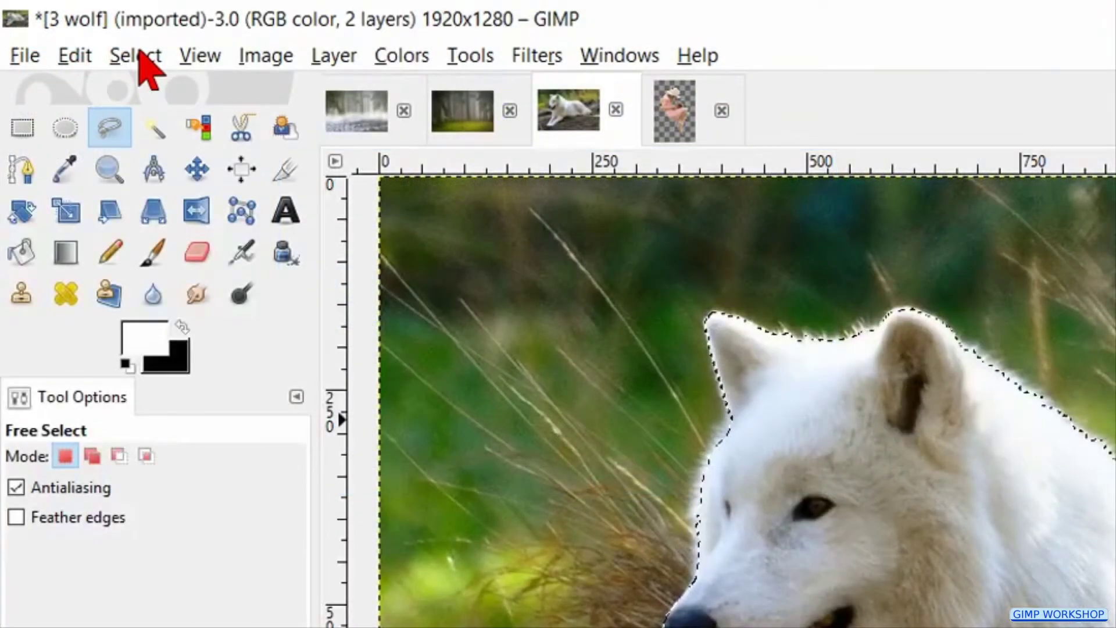
# Invert the selection to clear the background around the wolf on the copied layer, and deselect everything.
pyautogui.click(137, 54)
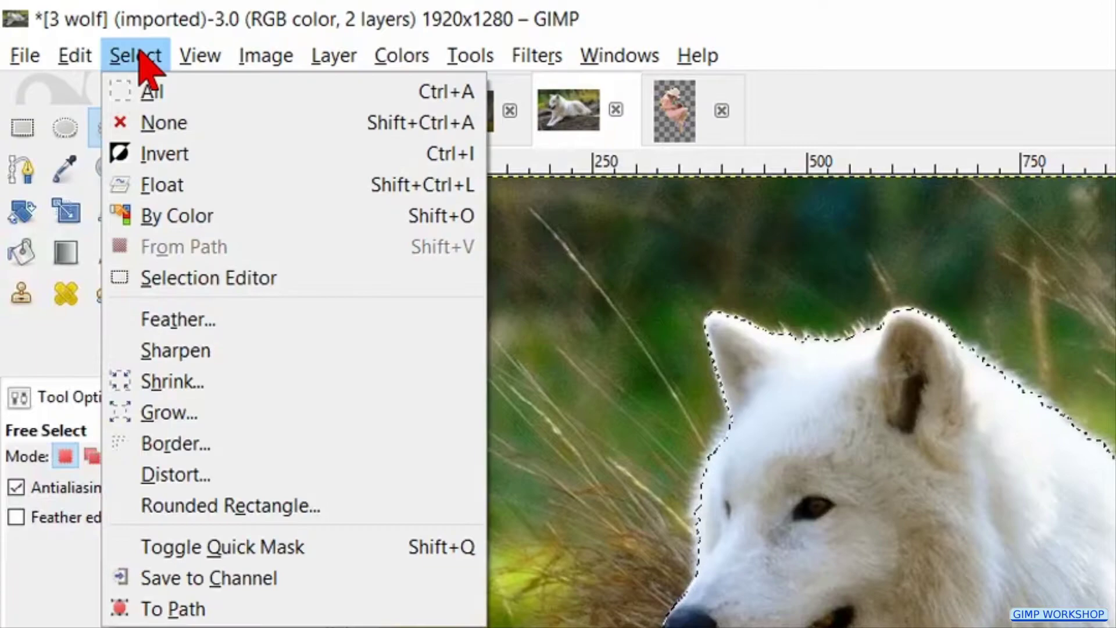
pyautogui.click(179, 153)
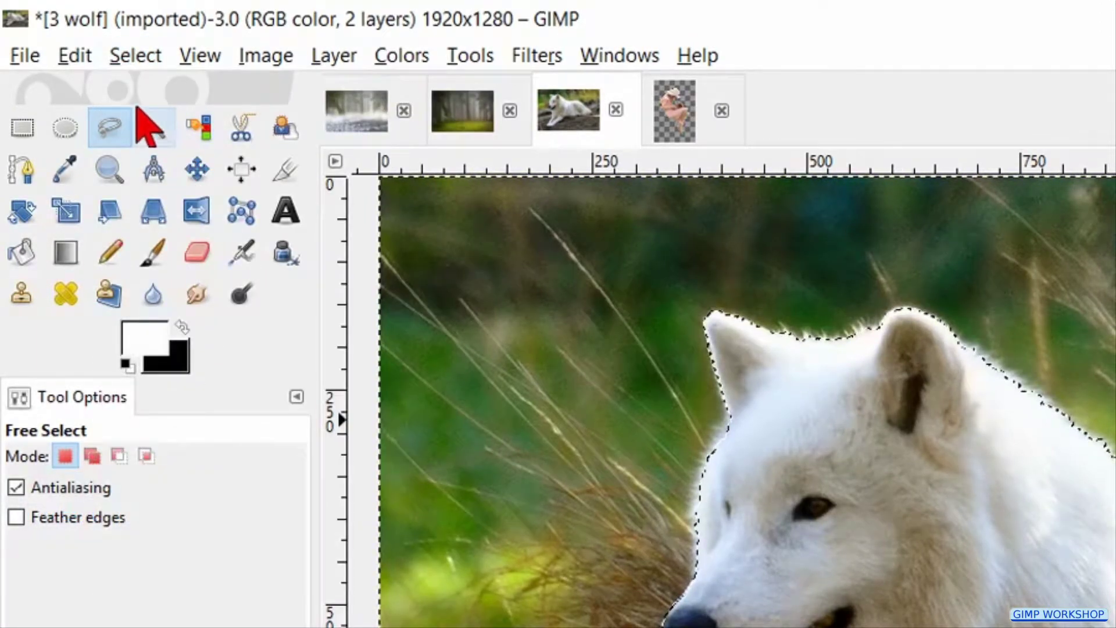
pyautogui.click(83, 57)
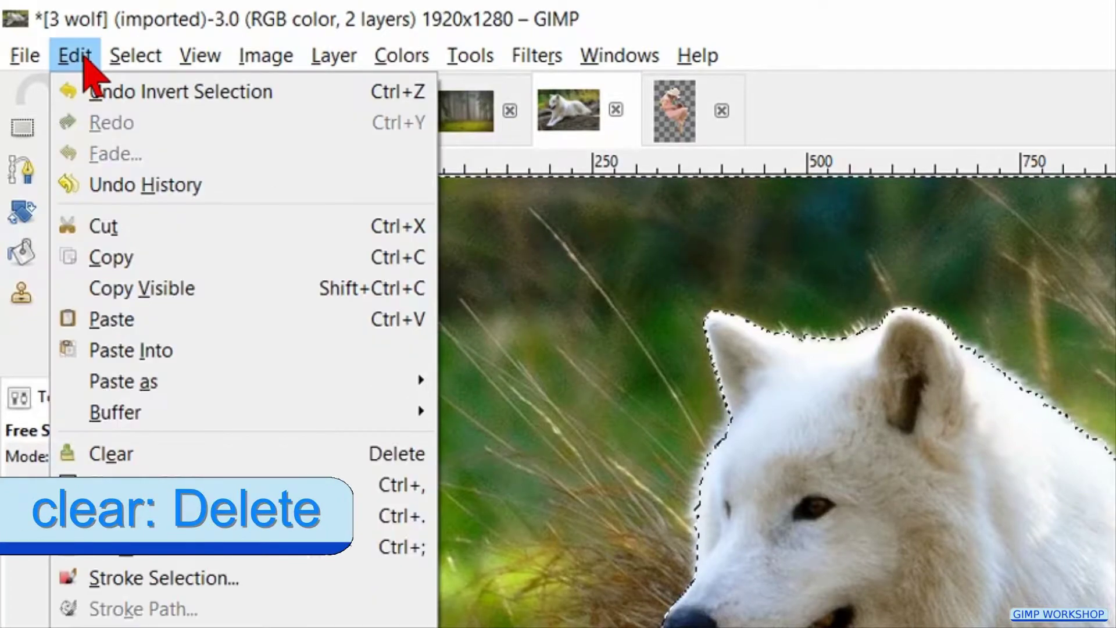
pyautogui.click(200, 459)
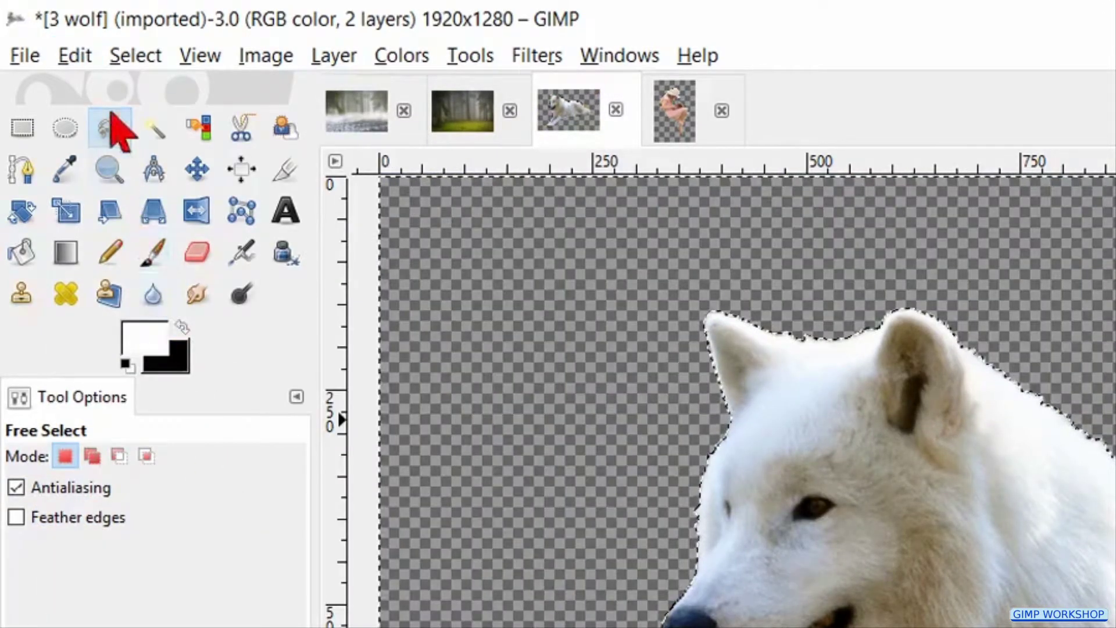
pyautogui.click(137, 61)
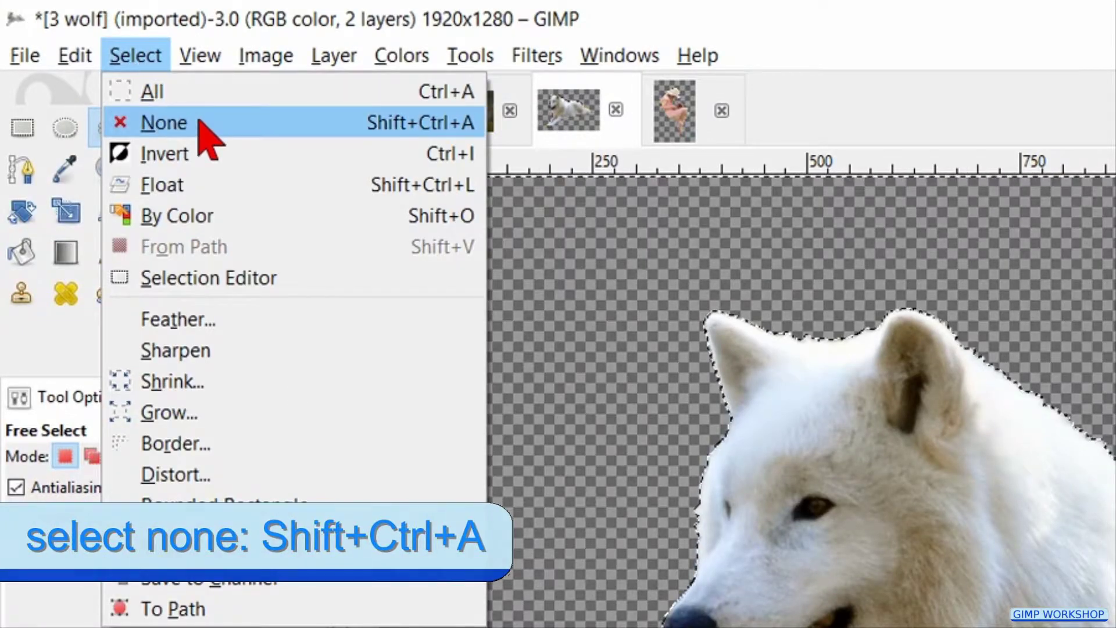
pyautogui.click(164, 122)
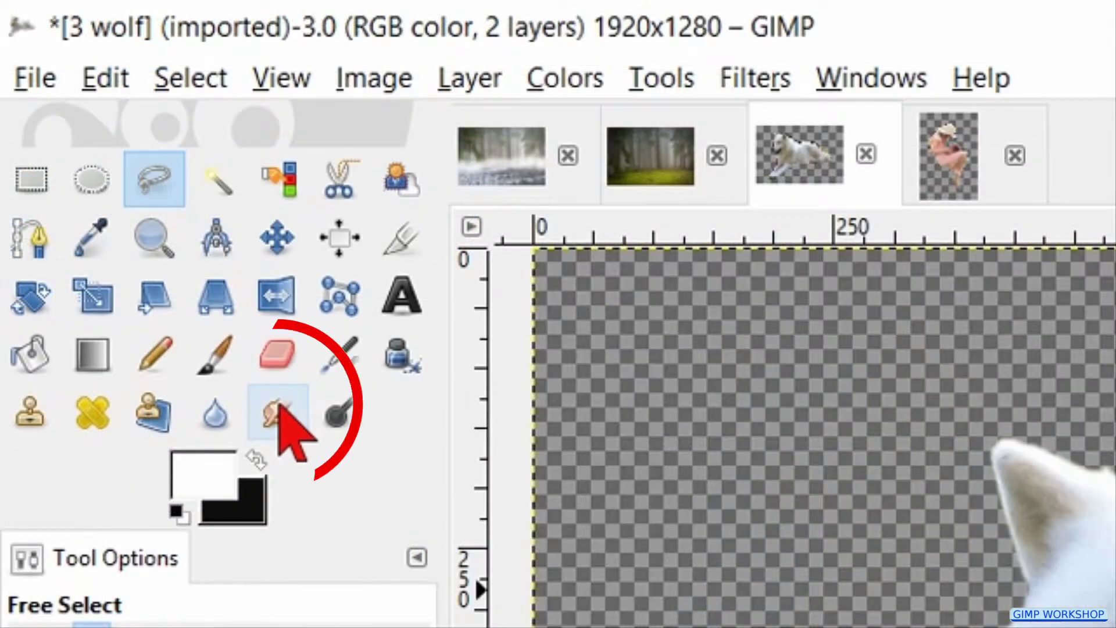
# Set up the Smudge tool with the Bristles 02 brush and a rate of 78 for working on fur edges.
pyautogui.click(278, 407)
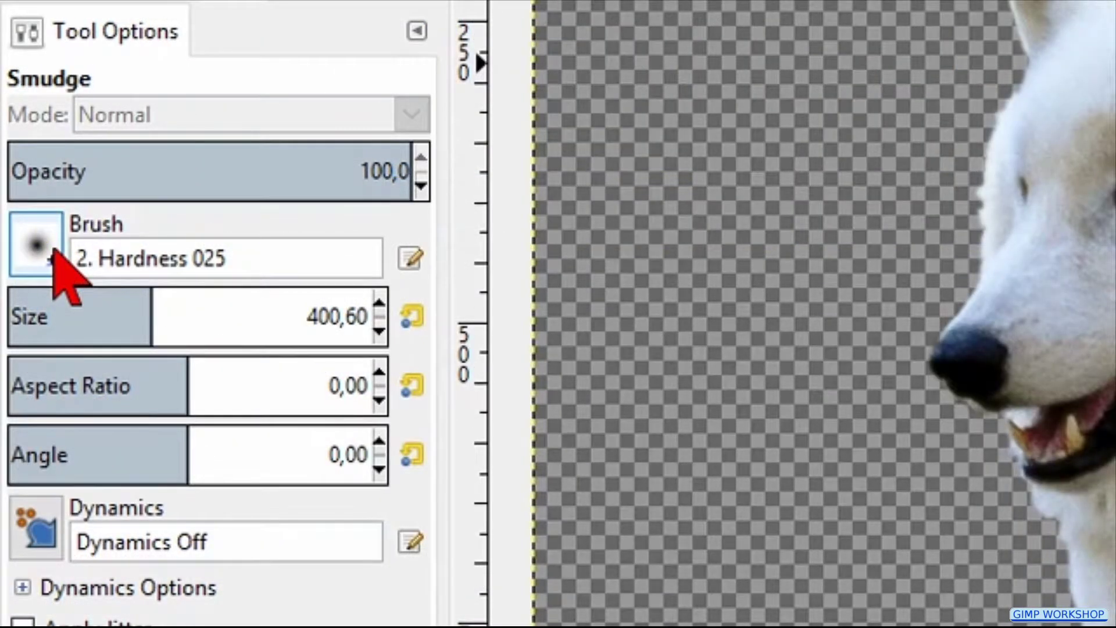
pyautogui.click(54, 254)
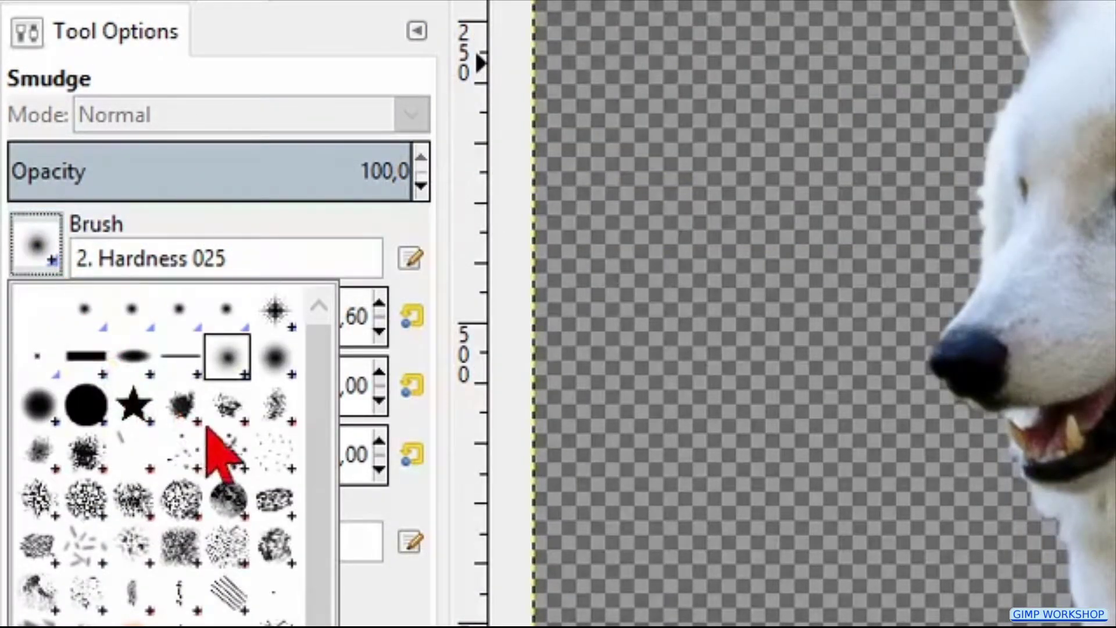
pyautogui.doubleClick(230, 447)
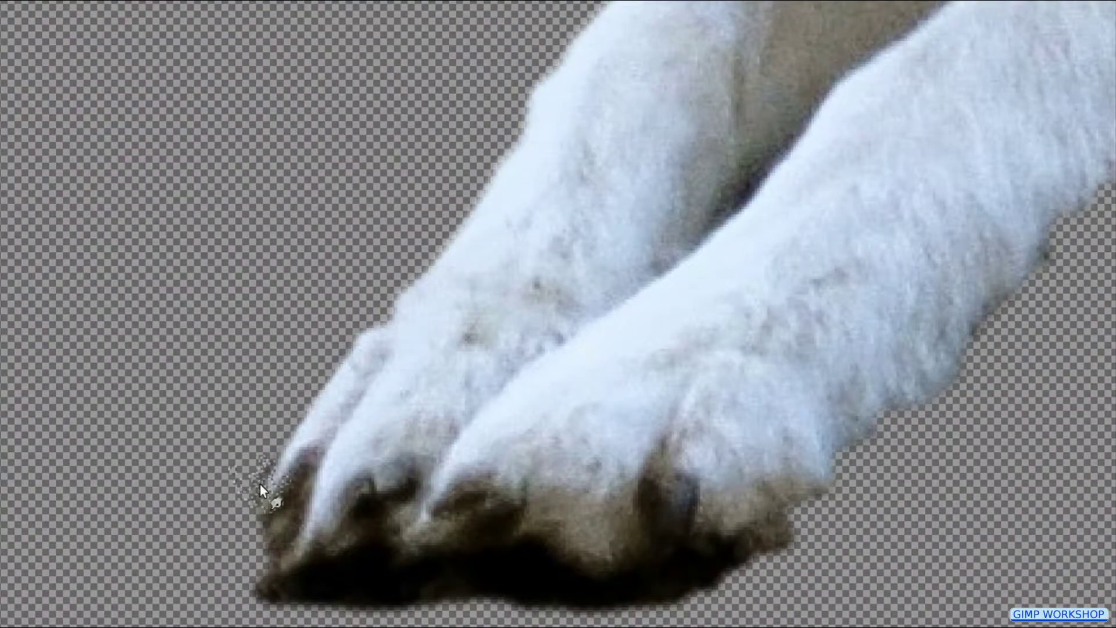
pyautogui.moveTo(294, 444); pyautogui.dragTo(319, 373)
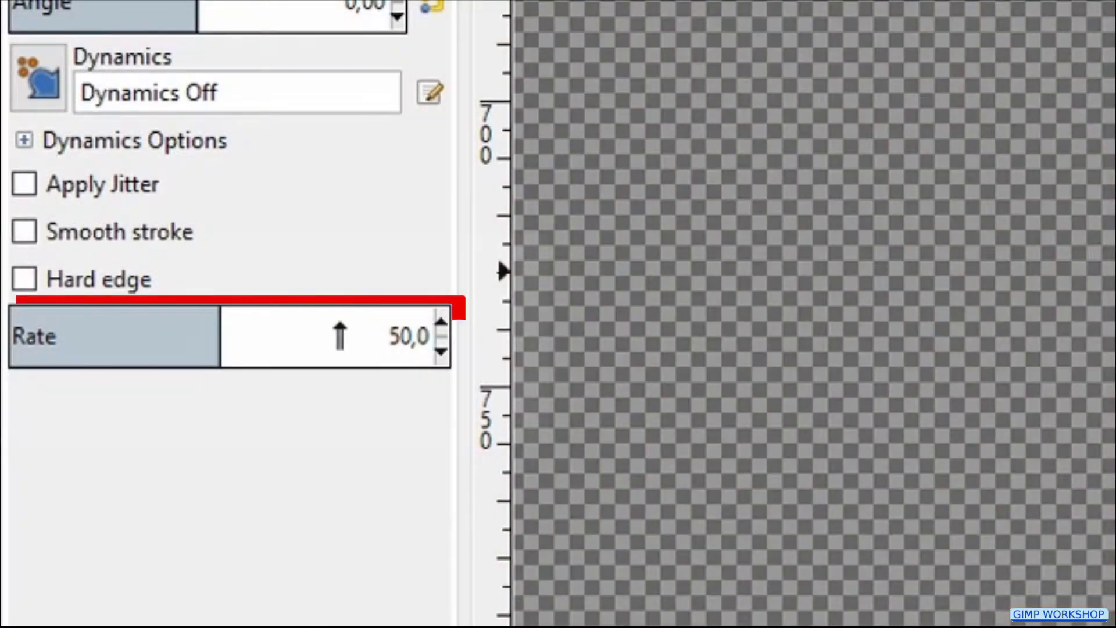
pyautogui.click(340, 336)
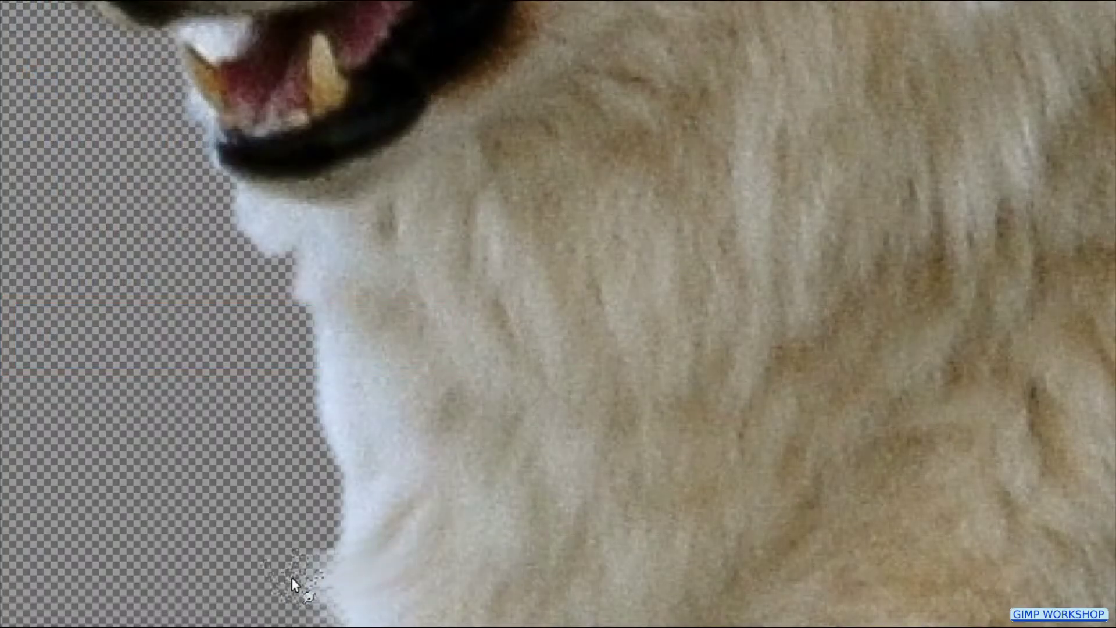
# Smudge short fur strands outward along the wolf's chest below the jaw, and briefly compare with the original layer.
pyautogui.moveTo(289, 531)
pyautogui.mouseDown()
pyautogui.moveTo(352, 490)
pyautogui.moveTo(274, 462)
pyautogui.mouseUp()
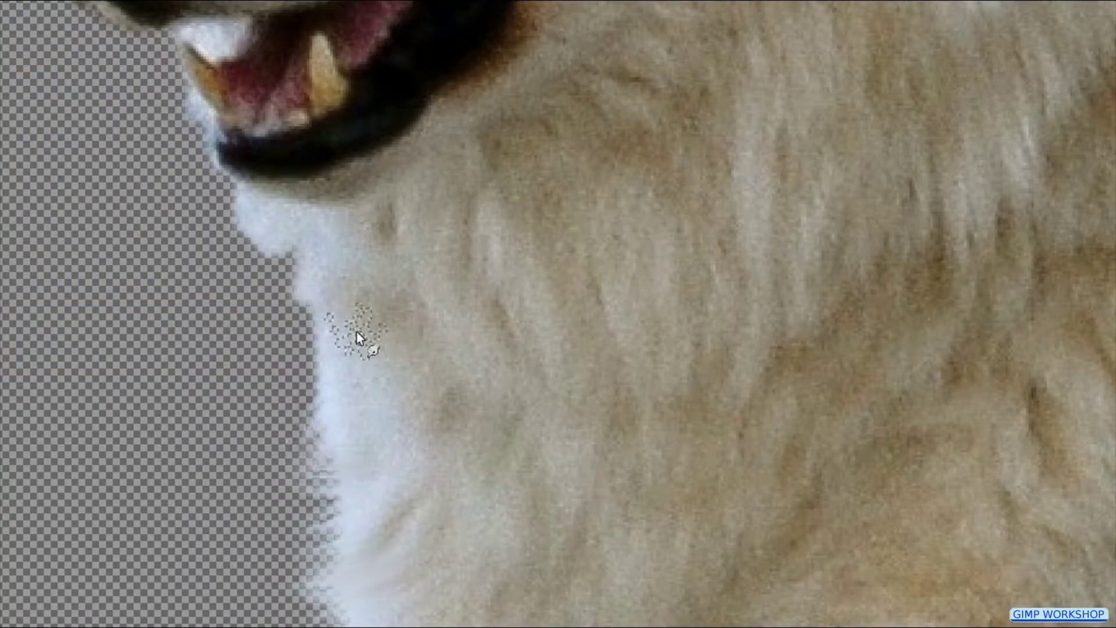
pyautogui.moveTo(322, 385)
pyautogui.mouseDown()
pyautogui.moveTo(301, 350)
pyautogui.moveTo(306, 317)
pyautogui.mouseUp()
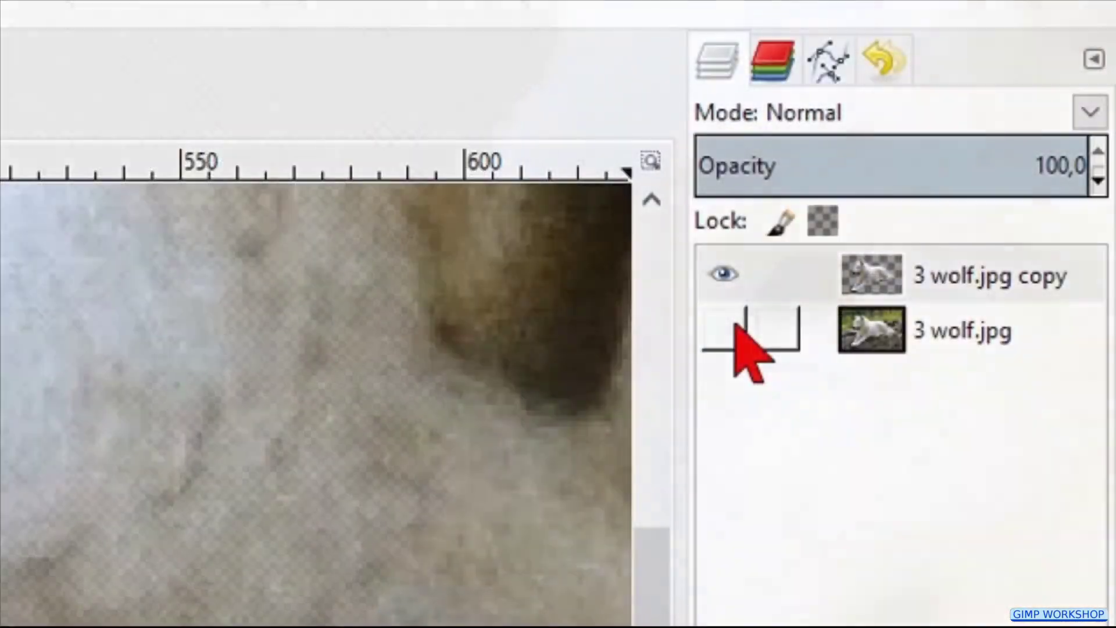
pyautogui.click(735, 326)
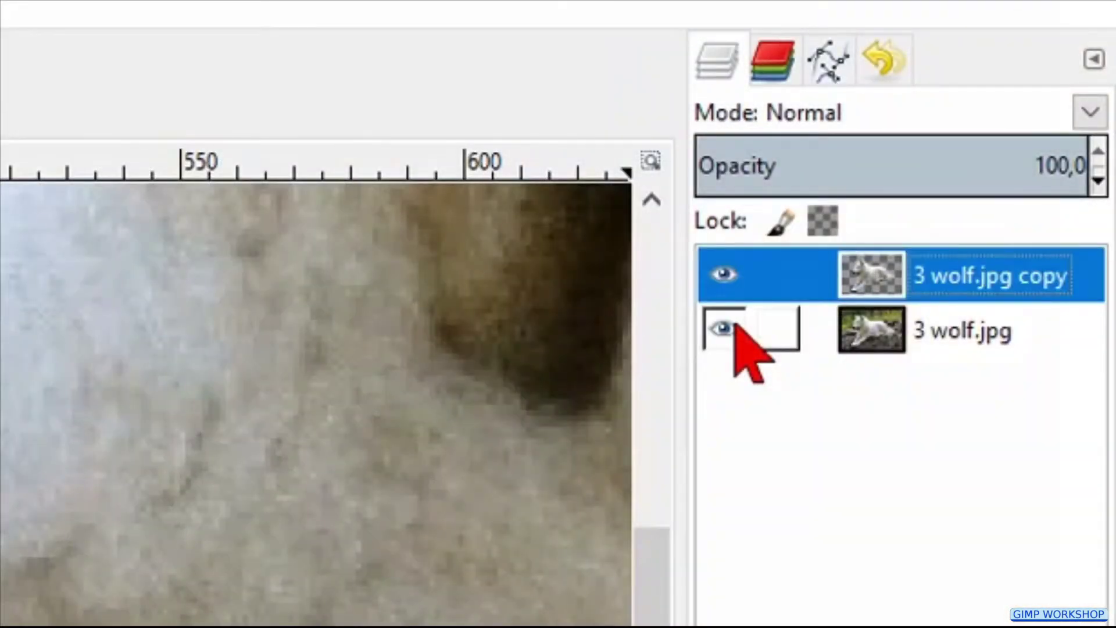
pyautogui.click(733, 327)
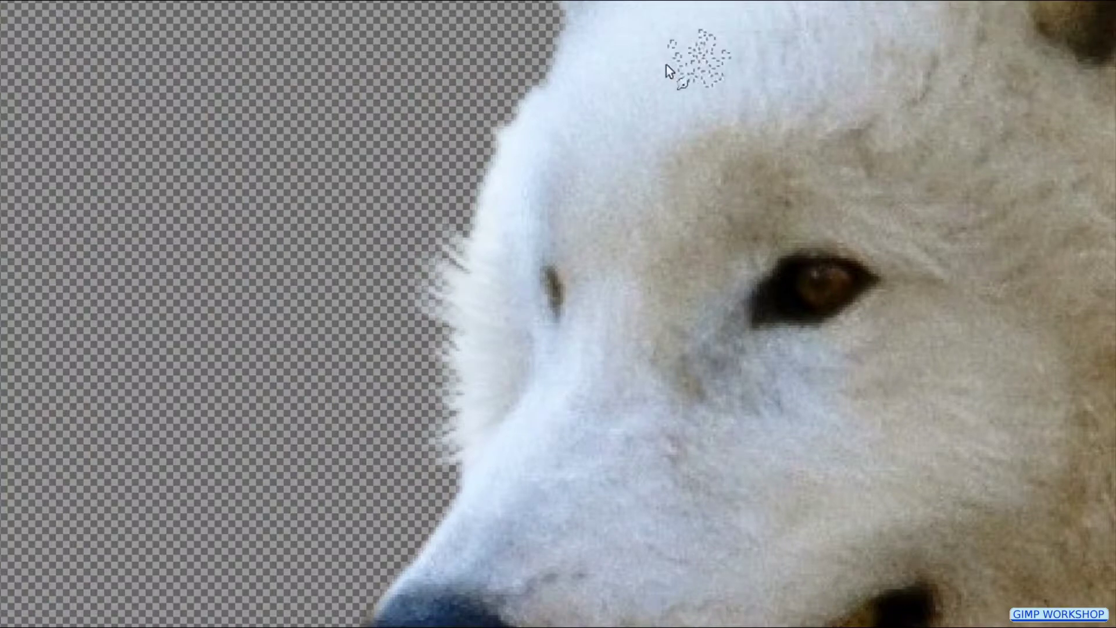
# Smudge fur strands outward along the edge of the wolf's forehead, from beside the far eye upward.
pyautogui.moveTo(476, 215); pyautogui.dragTo(391, 195)
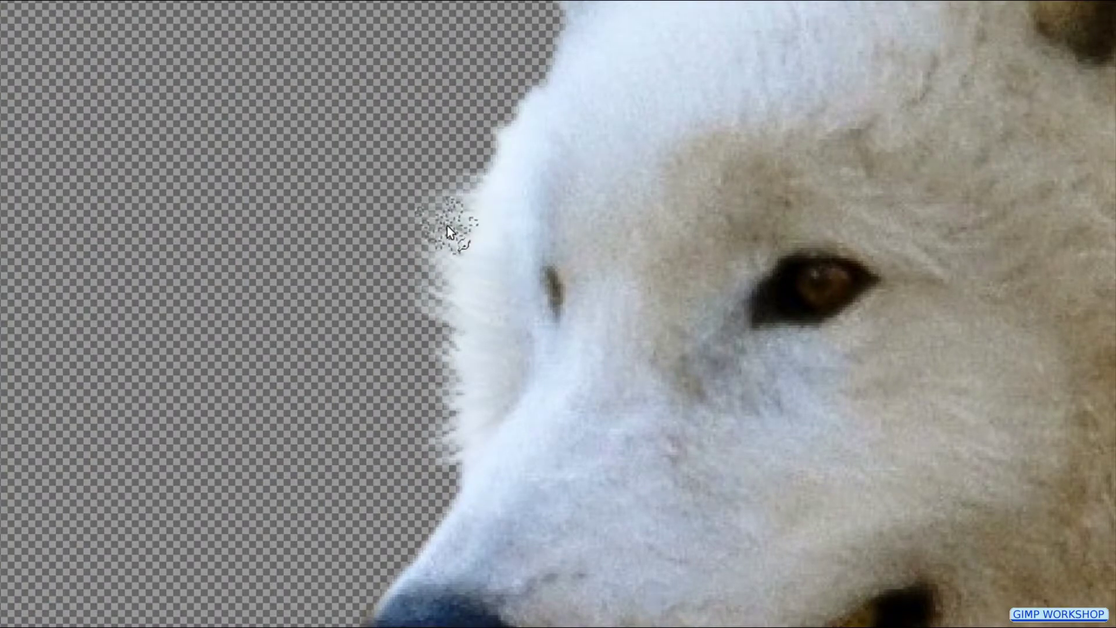
pyautogui.moveTo(447, 230)
pyautogui.mouseDown()
pyautogui.moveTo(509, 154)
pyautogui.moveTo(488, 136)
pyautogui.mouseUp()
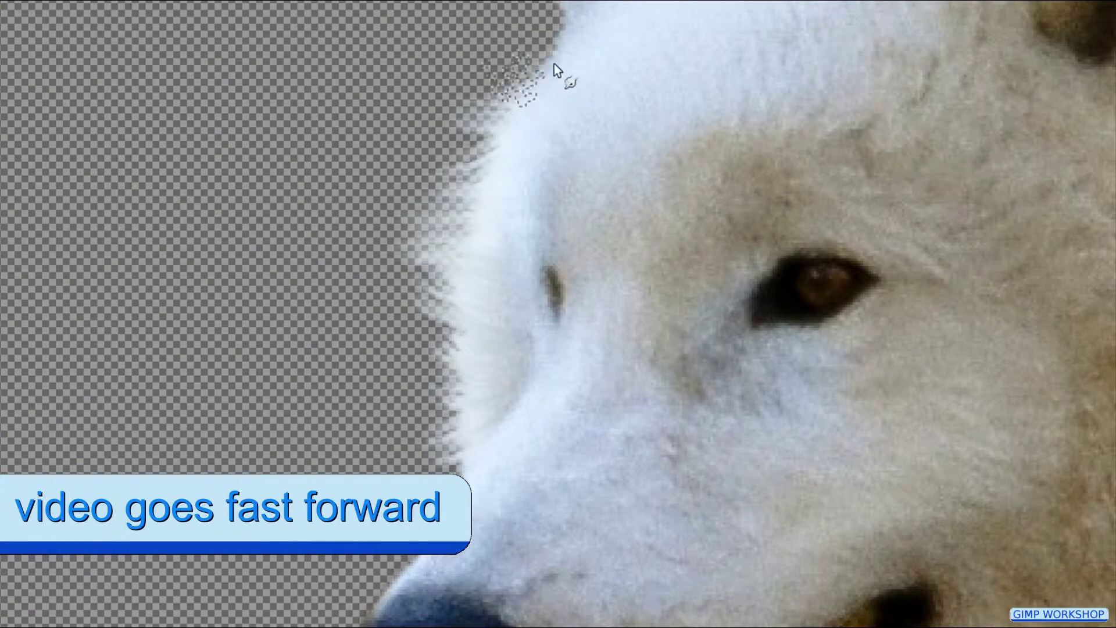
pyautogui.moveTo(553, 64); pyautogui.dragTo(525, 107)
# Smudge fur strands outward along the top of the wolf's head, the neck and the back.
pyautogui.scroll(10, 526, 107)
pyautogui.moveTo(515, 264)
pyautogui.mouseDown()
pyautogui.moveTo(651, 299)
pyautogui.moveTo(877, 273)
pyautogui.moveTo(732, 256)
pyautogui.mouseUp()
pyautogui.hscroll(10, 776, 241)
pyautogui.scroll(-2, 776, 241)
pyautogui.moveTo(526, 187)
pyautogui.mouseDown()
pyautogui.moveTo(637, 289)
pyautogui.moveTo(877, 444)
pyautogui.moveTo(1029, 581)
pyautogui.mouseUp()
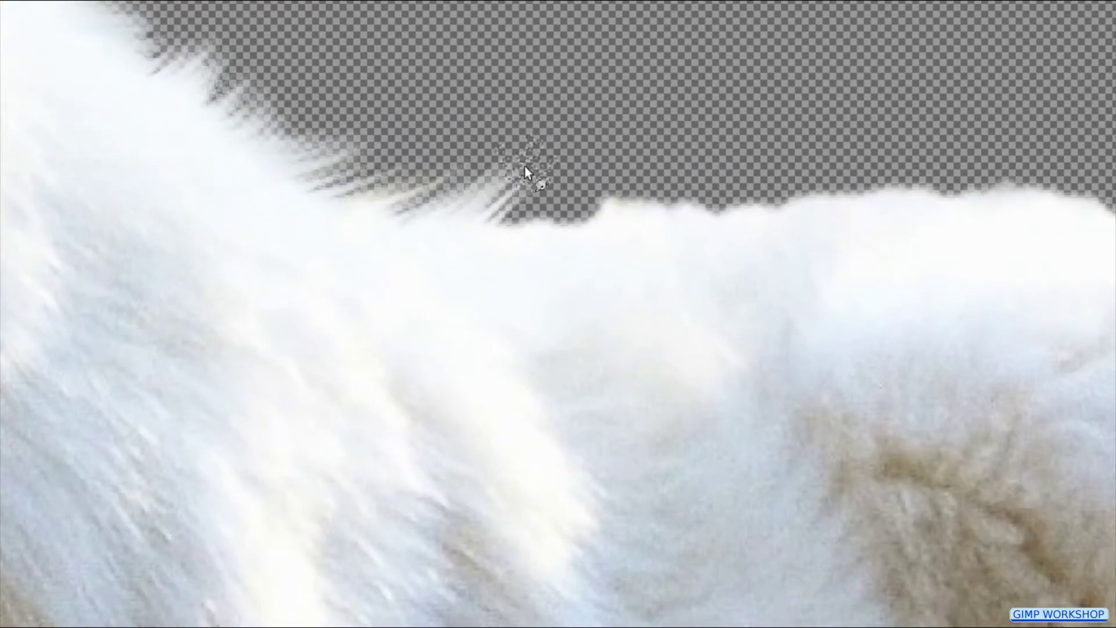
pyautogui.moveTo(527, 175); pyautogui.dragTo(813, 200)
pyautogui.moveTo(814, 201); pyautogui.dragTo(883, 194)
# Smudge the fur edge around the wolf's rump and tail, and along the underside of the belly.
pyautogui.moveTo(360, 192)
pyautogui.mouseDown()
pyautogui.moveTo(810, 438)
pyautogui.moveTo(801, 473)
pyautogui.mouseUp()
pyautogui.moveTo(540, 256); pyautogui.dragTo(717, 453)
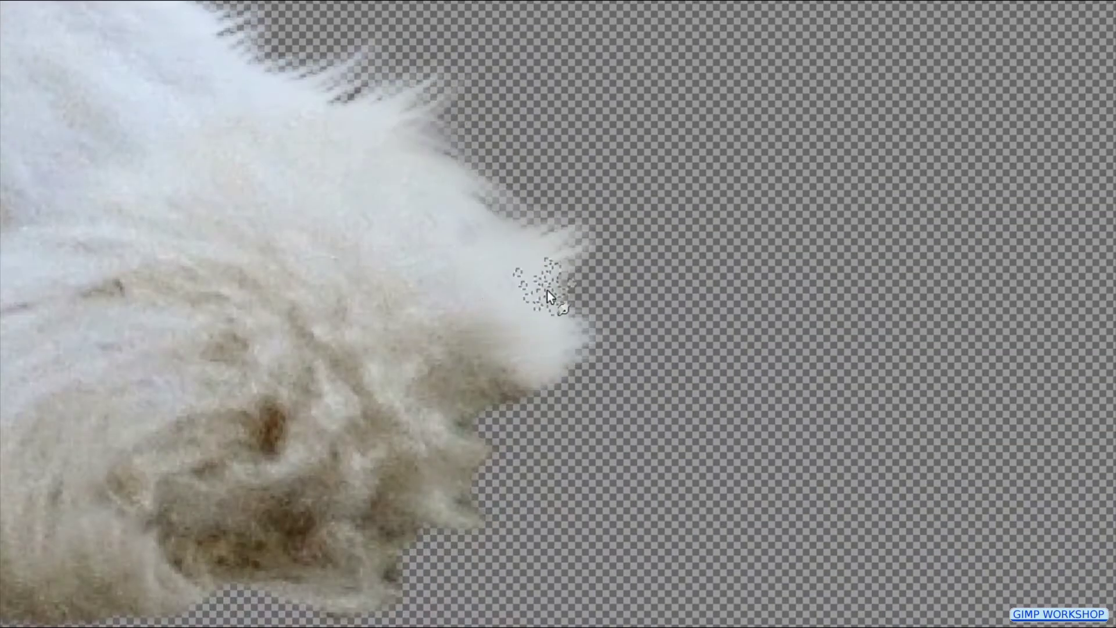
pyautogui.moveTo(546, 291); pyautogui.dragTo(418, 552)
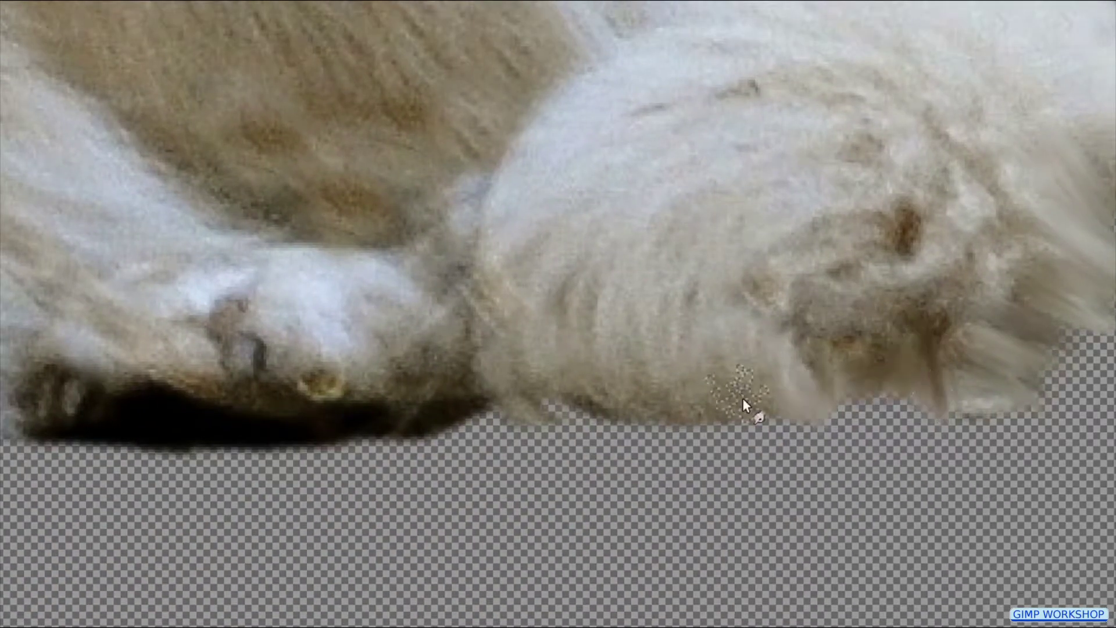
pyautogui.moveTo(741, 398)
pyautogui.mouseDown()
pyautogui.moveTo(571, 395)
pyautogui.moveTo(413, 424)
pyautogui.mouseUp()
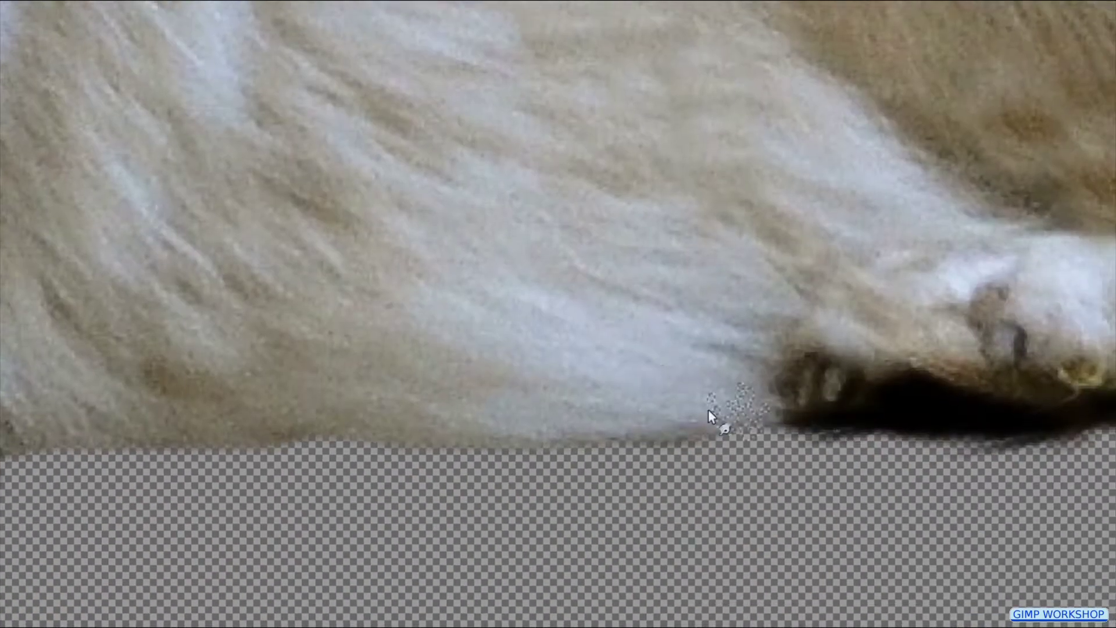
pyautogui.moveTo(709, 410)
pyautogui.mouseDown()
pyautogui.moveTo(552, 458)
pyautogui.moveTo(205, 448)
pyautogui.mouseUp()
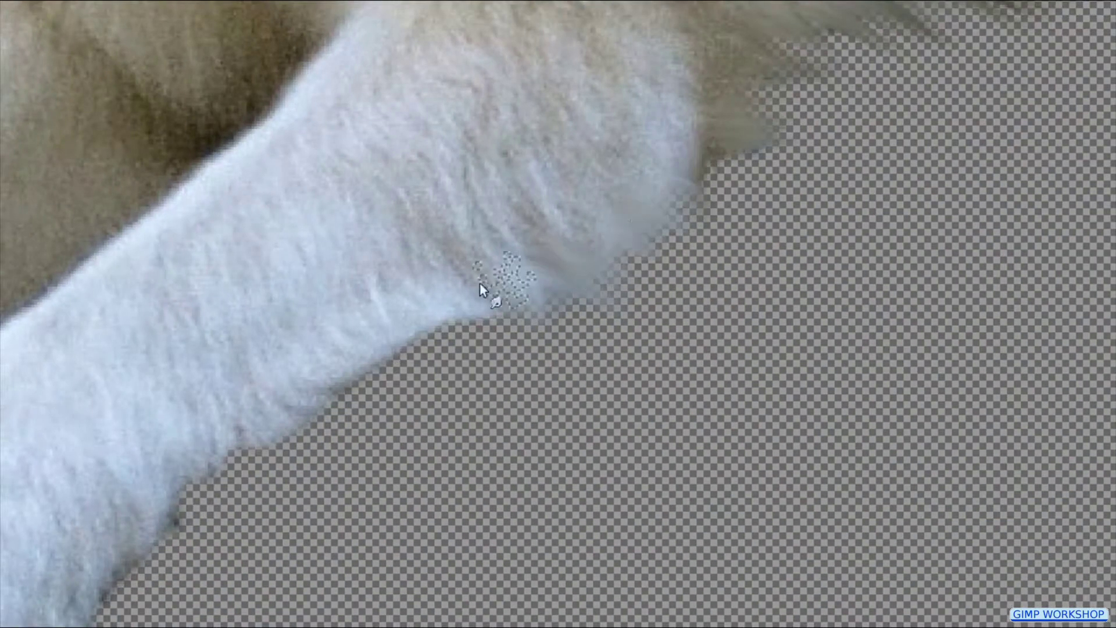
# Smudge the fur edge down the underside of the wolf's front leg and around the front paws.
pyautogui.moveTo(480, 284); pyautogui.dragTo(261, 430)
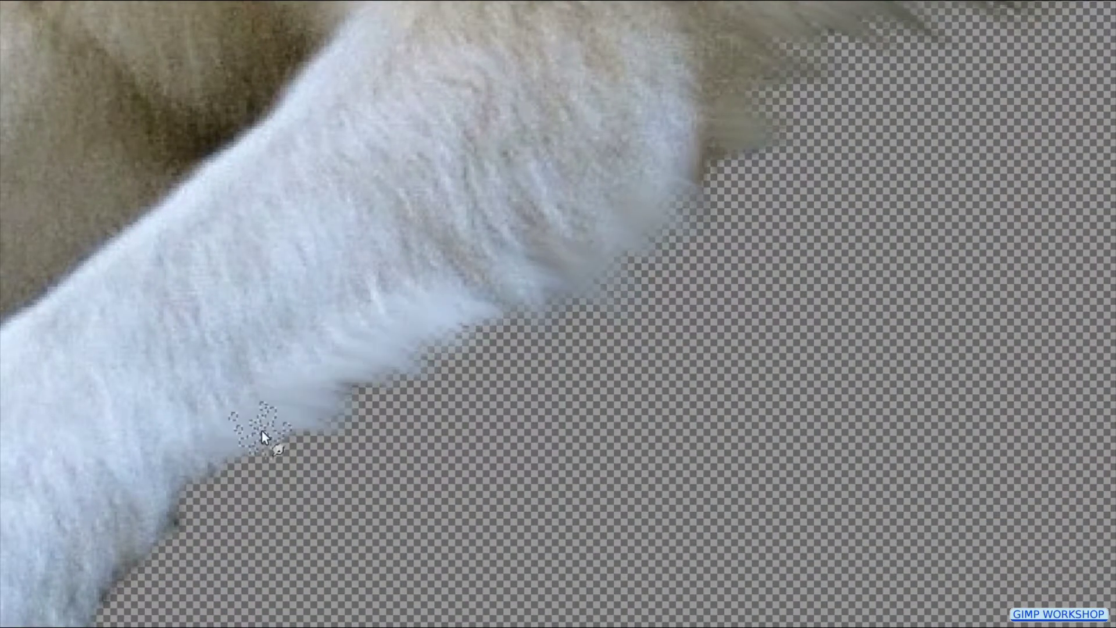
pyautogui.moveTo(732, 259); pyautogui.dragTo(627, 336)
pyautogui.moveTo(627, 336); pyautogui.dragTo(605, 459)
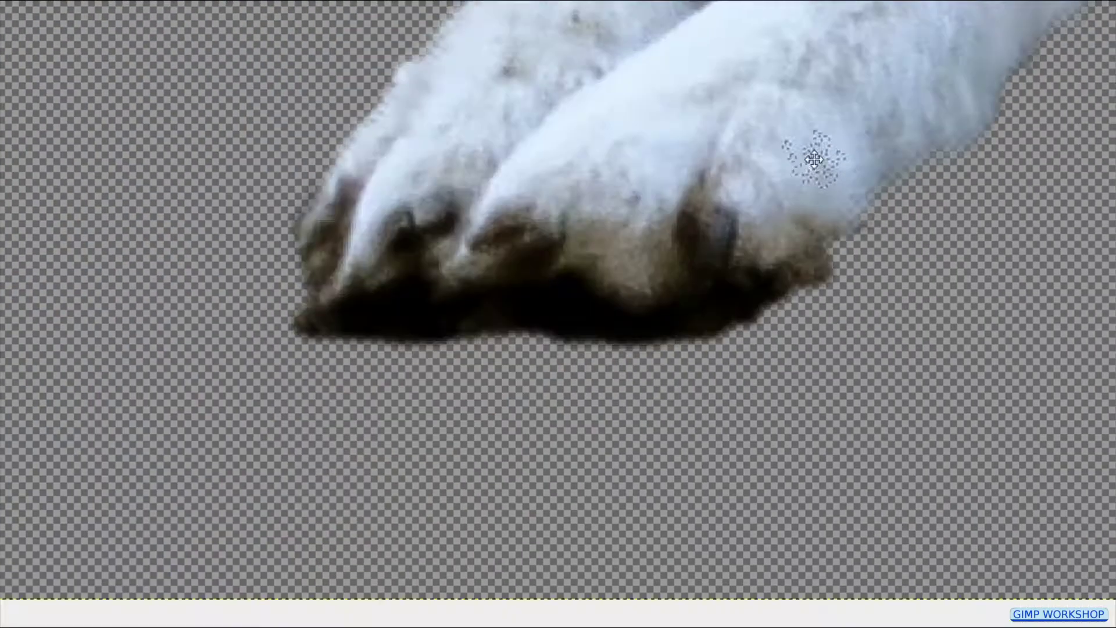
pyautogui.moveTo(810, 155)
pyautogui.mouseDown()
pyautogui.moveTo(683, 330)
pyautogui.moveTo(390, 327)
pyautogui.moveTo(375, 200)
pyautogui.mouseUp()
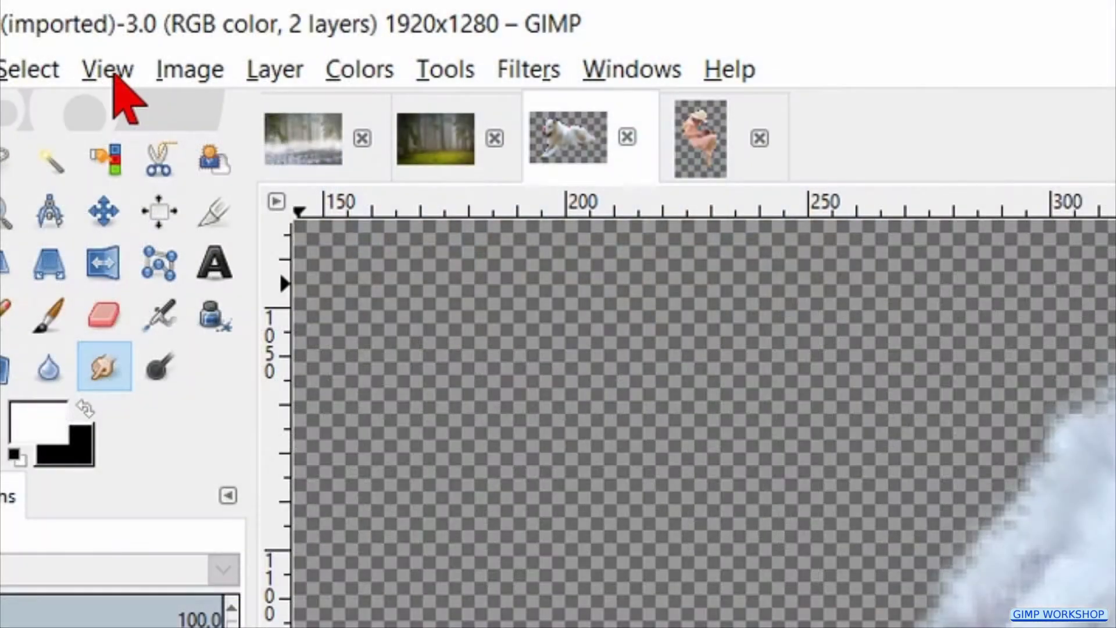
# Copy the cut-out wolf layer and paste it into the 1 foreground image as a new layer.
pyautogui.click(114, 75)
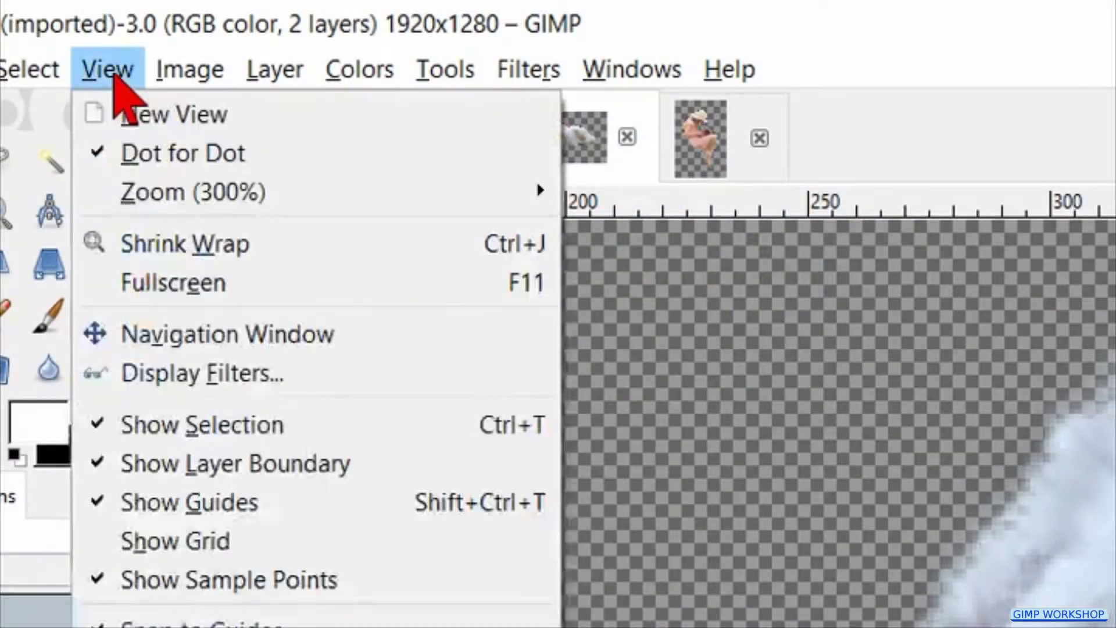
pyautogui.moveTo(525, 192)
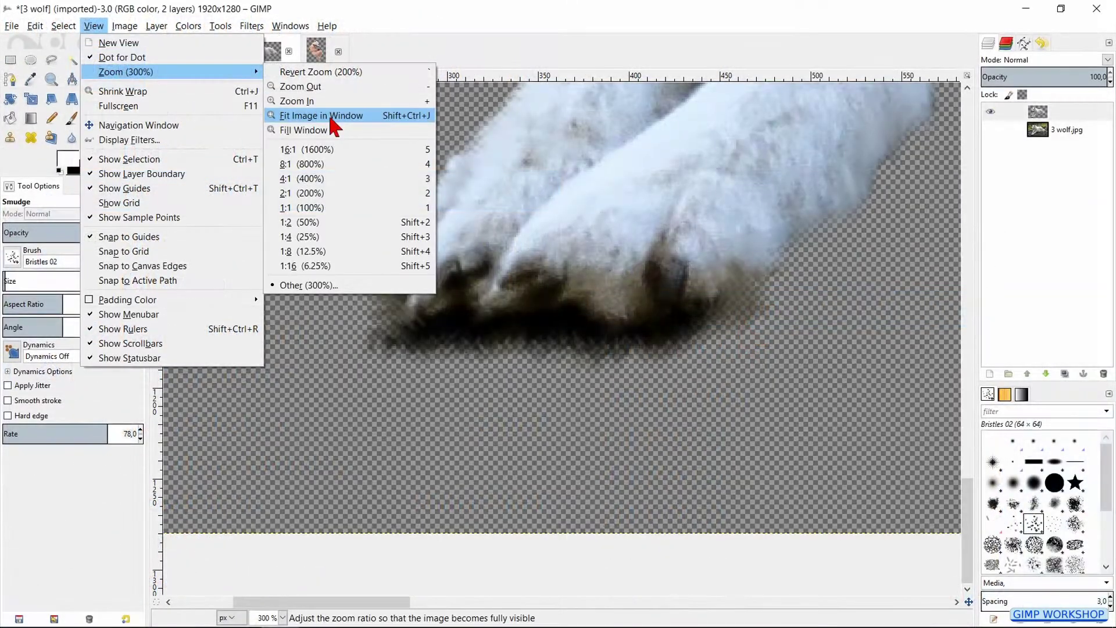
pyautogui.click(334, 119)
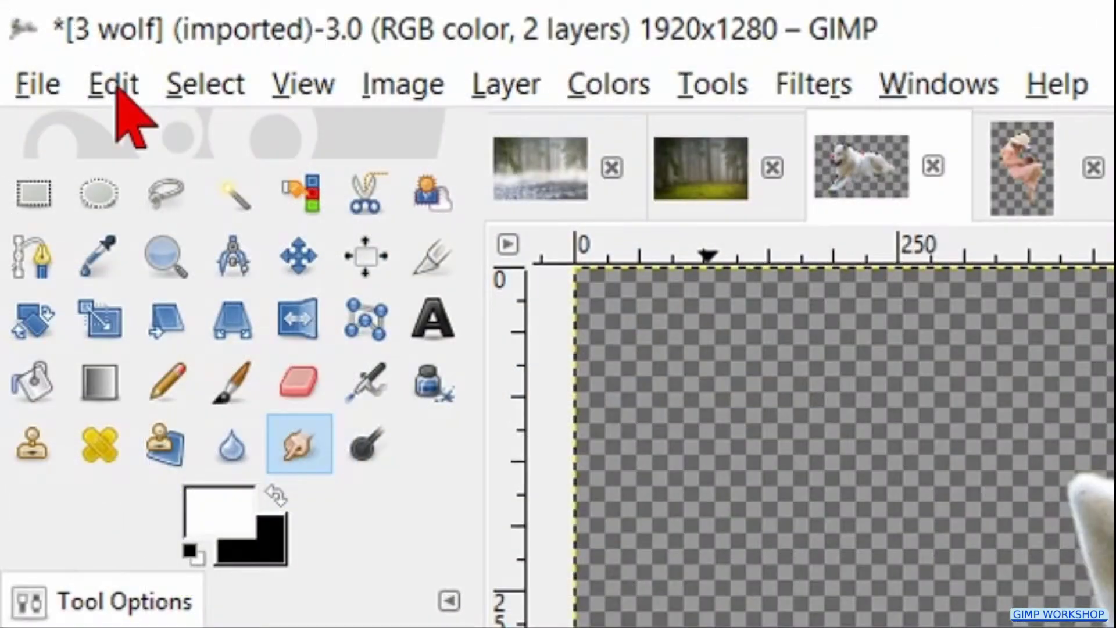
pyautogui.click(114, 86)
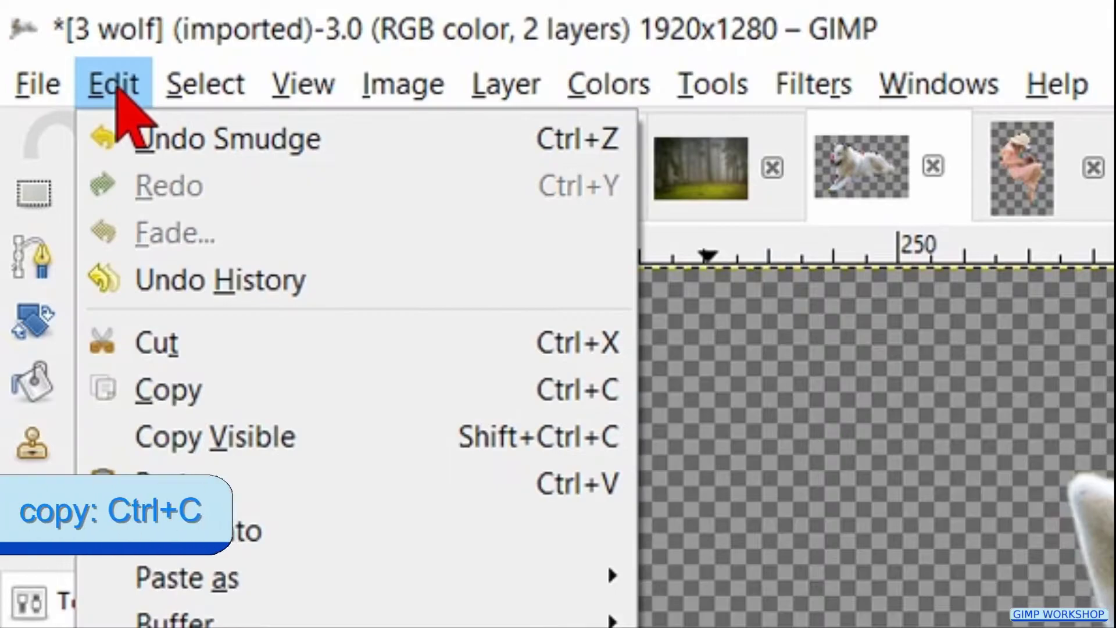
pyautogui.click(250, 387)
pyautogui.click(521, 163)
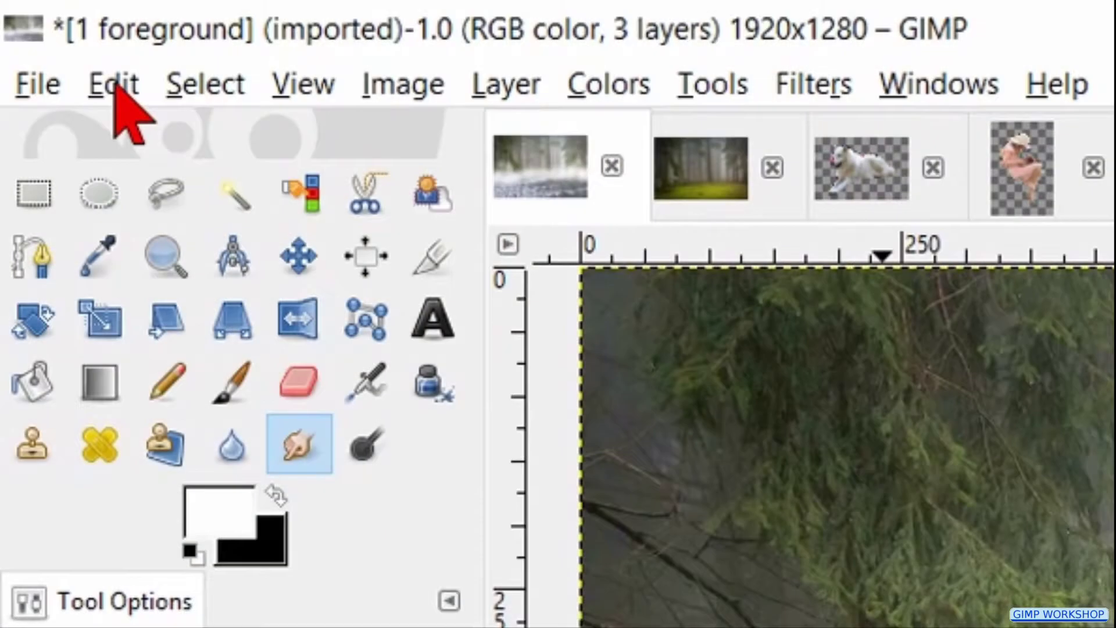
pyautogui.click(114, 88)
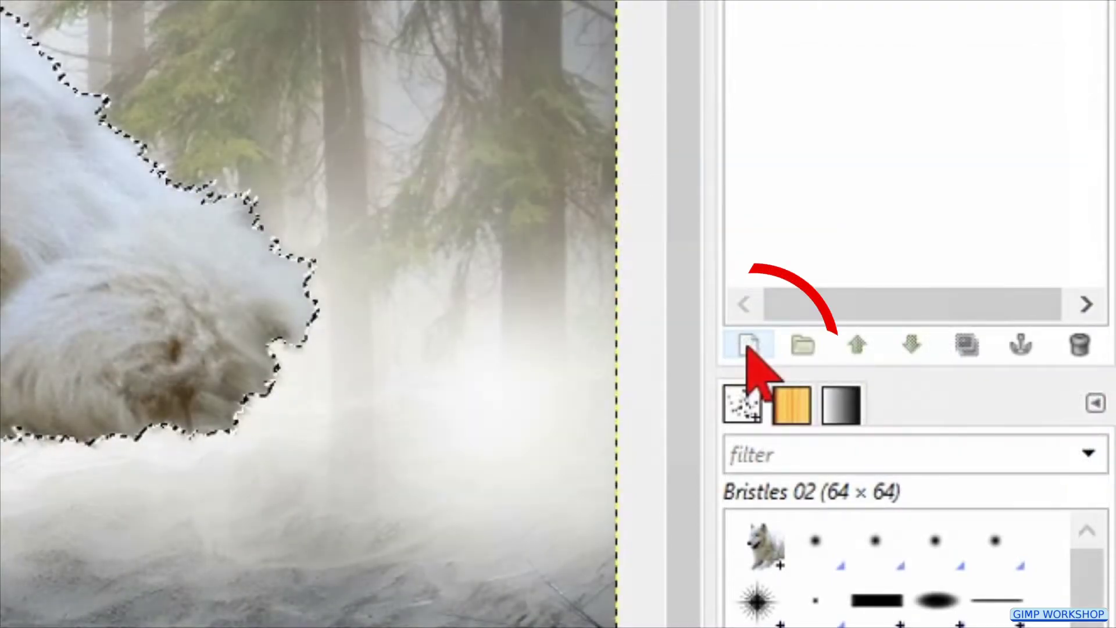
pyautogui.click(749, 347)
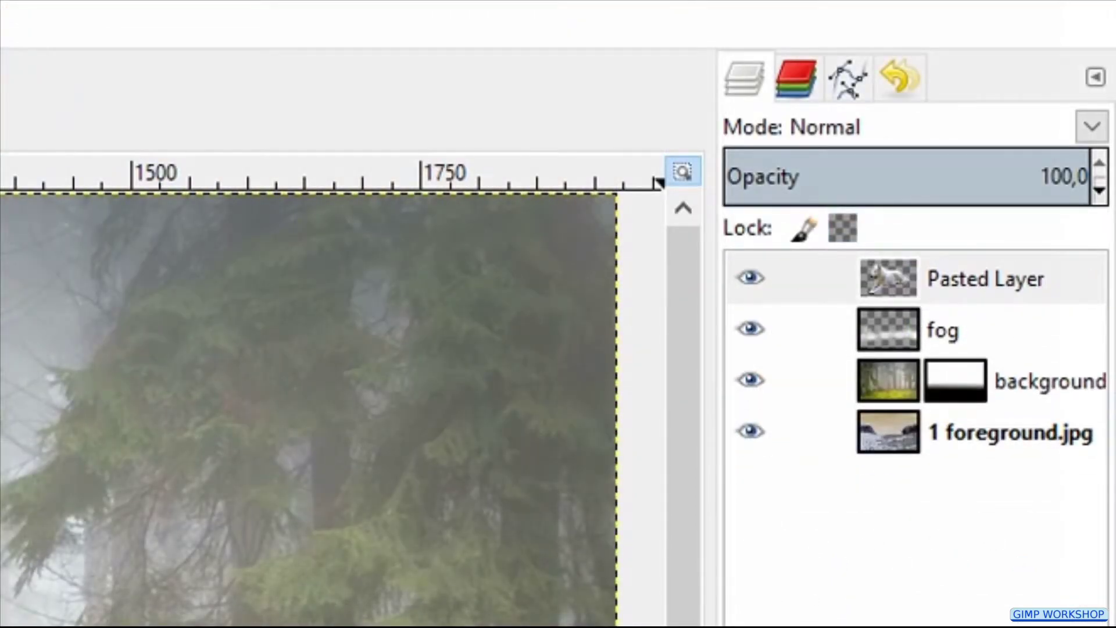
# Rename the pasted layer as wolf.
pyautogui.doubleClick(956, 280)
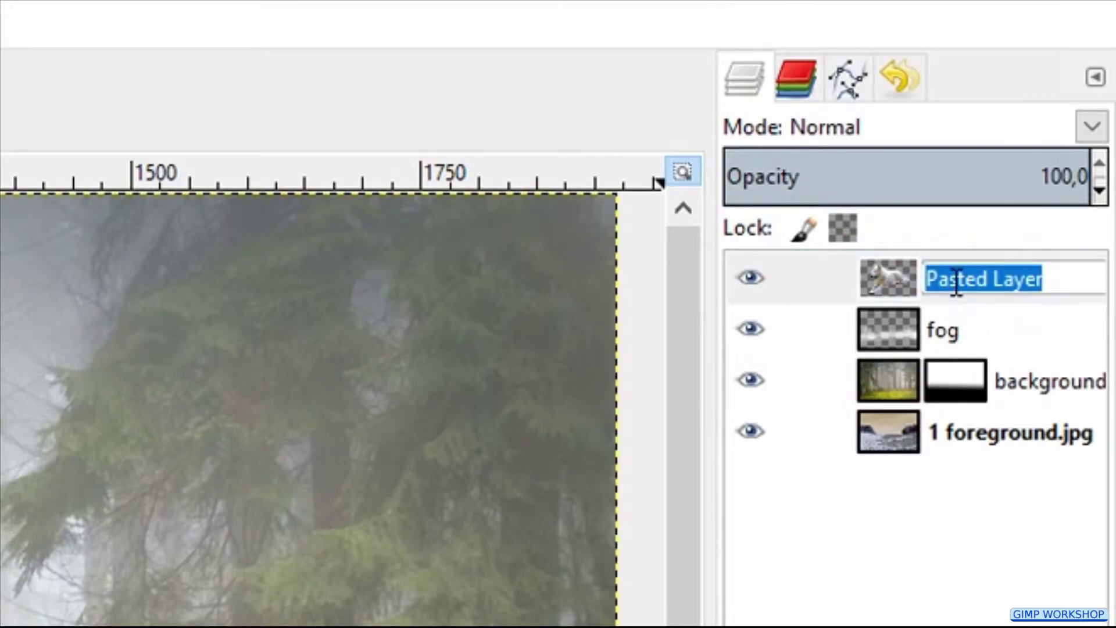
pyautogui.write('wolf')
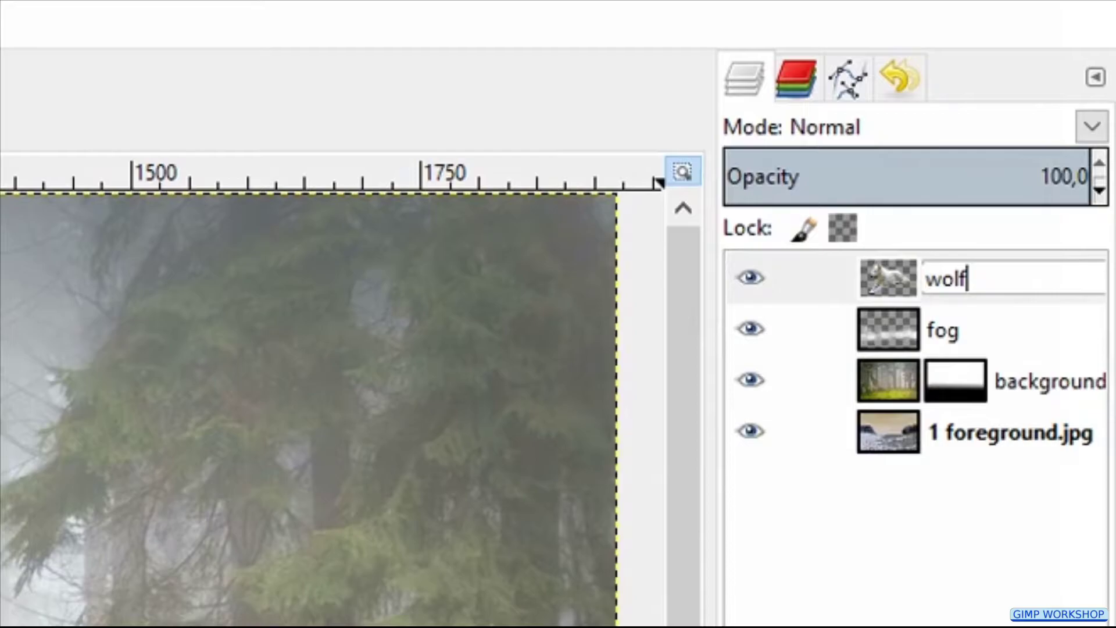
pyautogui.press('Return')
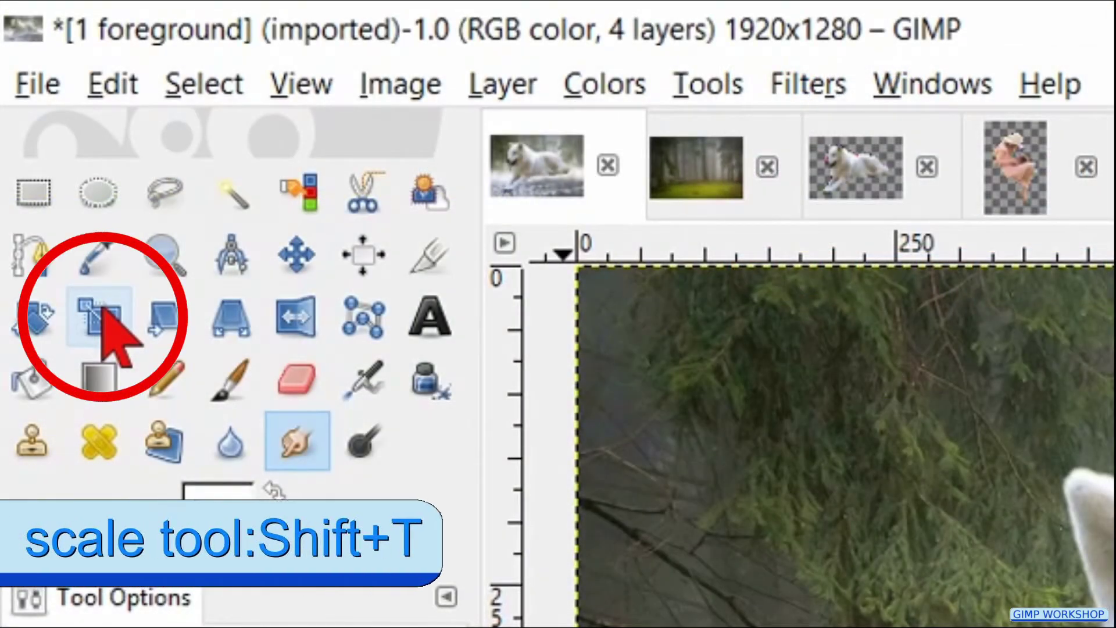
# Start scaling the wolf layer with Center lines guides and linked width and height, and hide the original wolf layer.
pyautogui.click(104, 308)
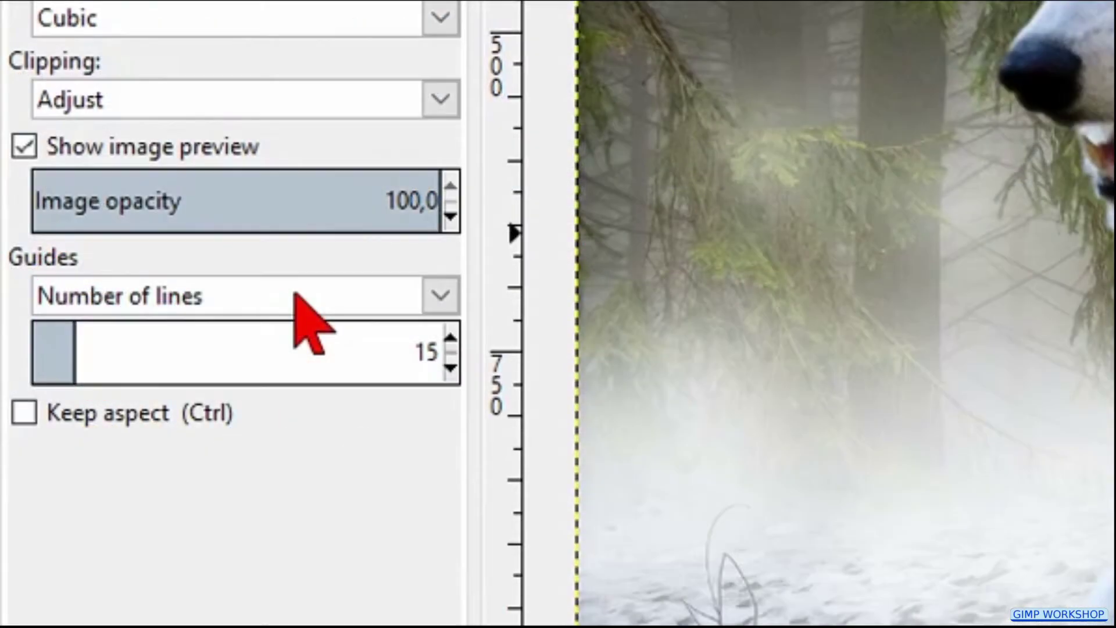
pyautogui.click(295, 294)
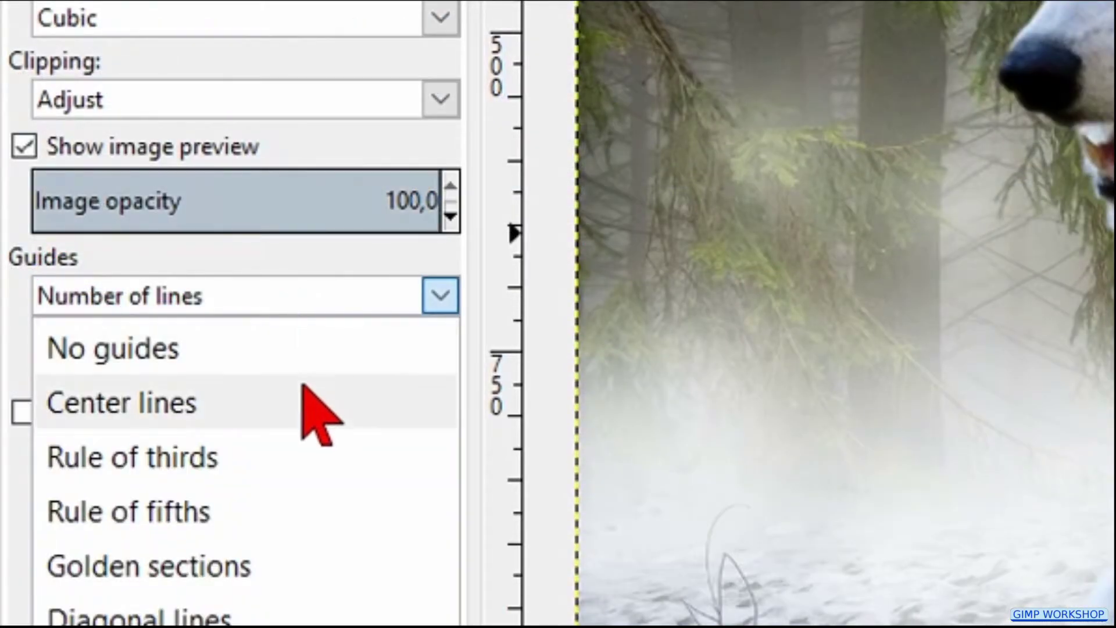
pyautogui.click(323, 436)
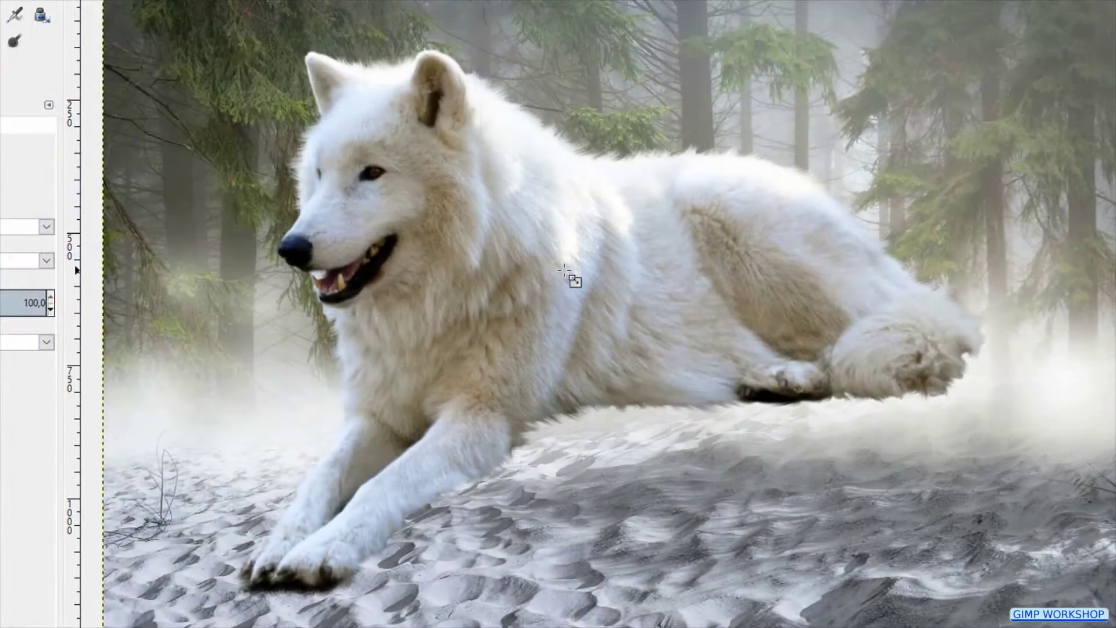
pyautogui.click(564, 270)
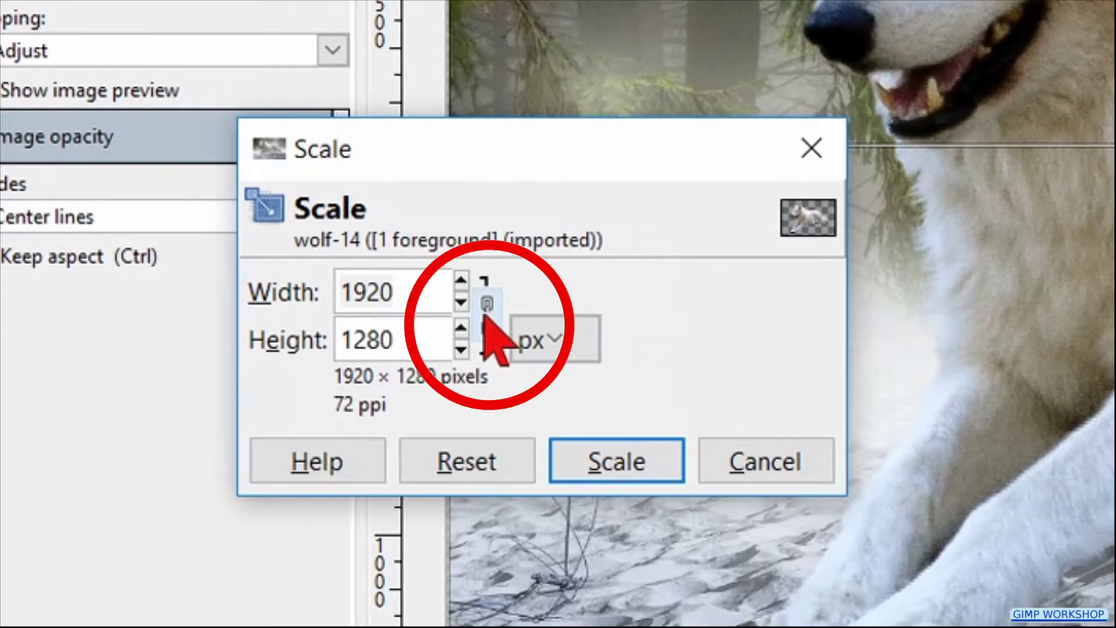
pyautogui.click(486, 308)
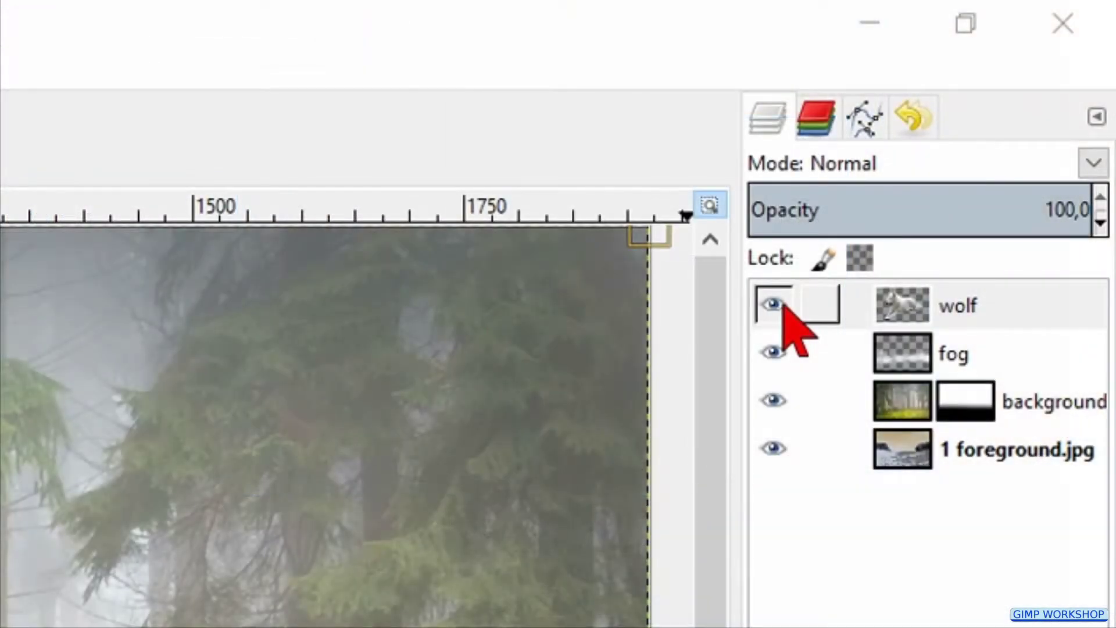
pyautogui.click(784, 307)
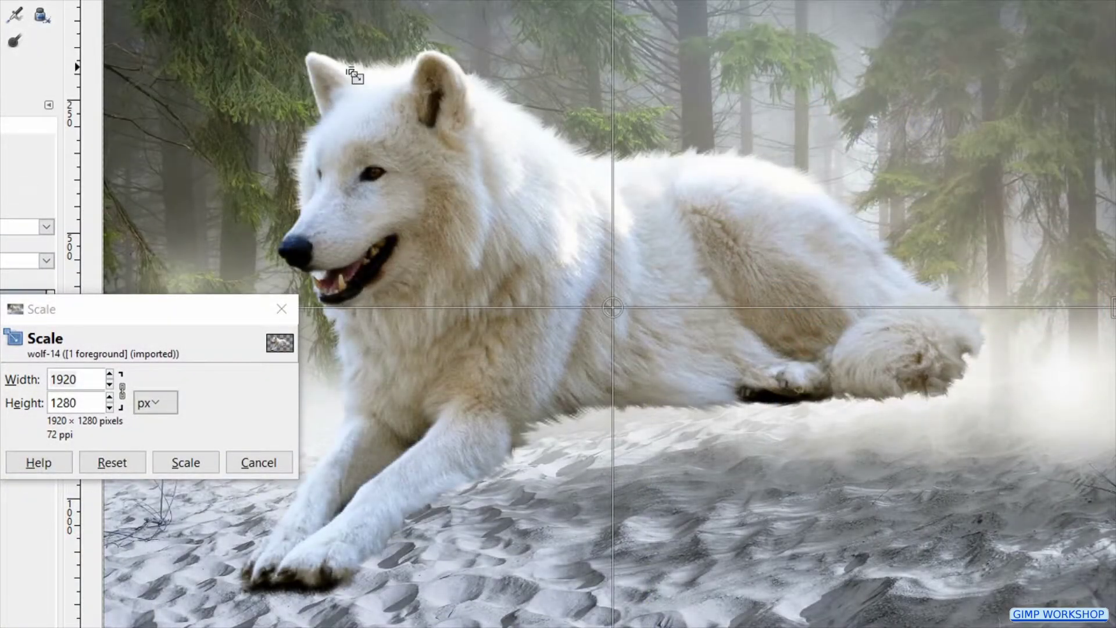
# Scale the wolf down to 1336 × 891 px, position it on the sand in front of the trees, and show its layer.
pyautogui.moveTo(338, 83); pyautogui.dragTo(456, 224)
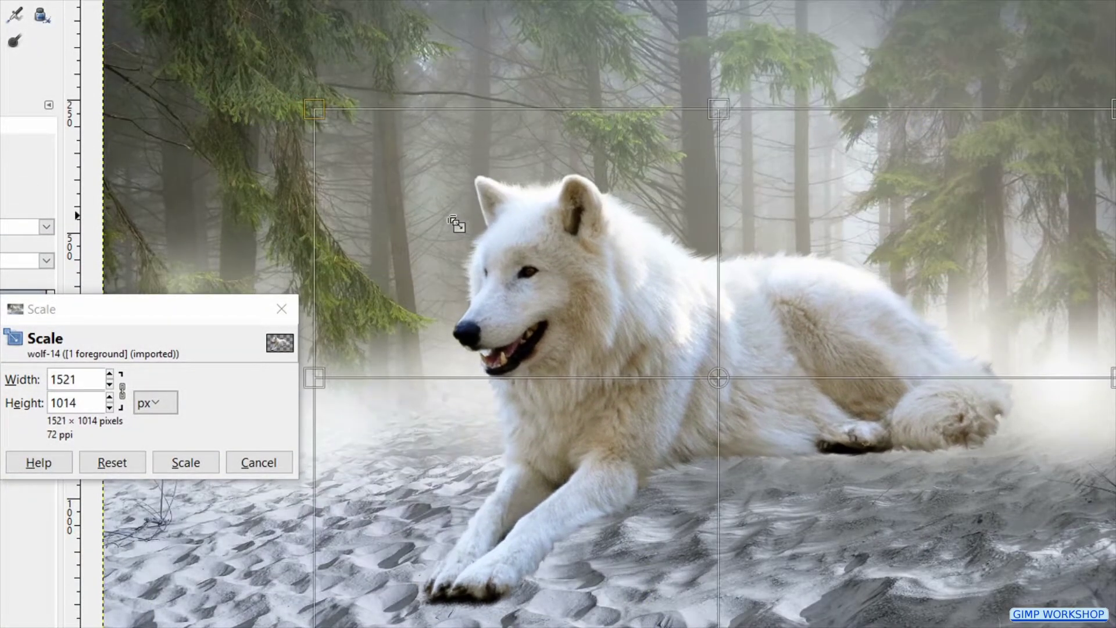
pyautogui.moveTo(880, 257); pyautogui.dragTo(844, 278)
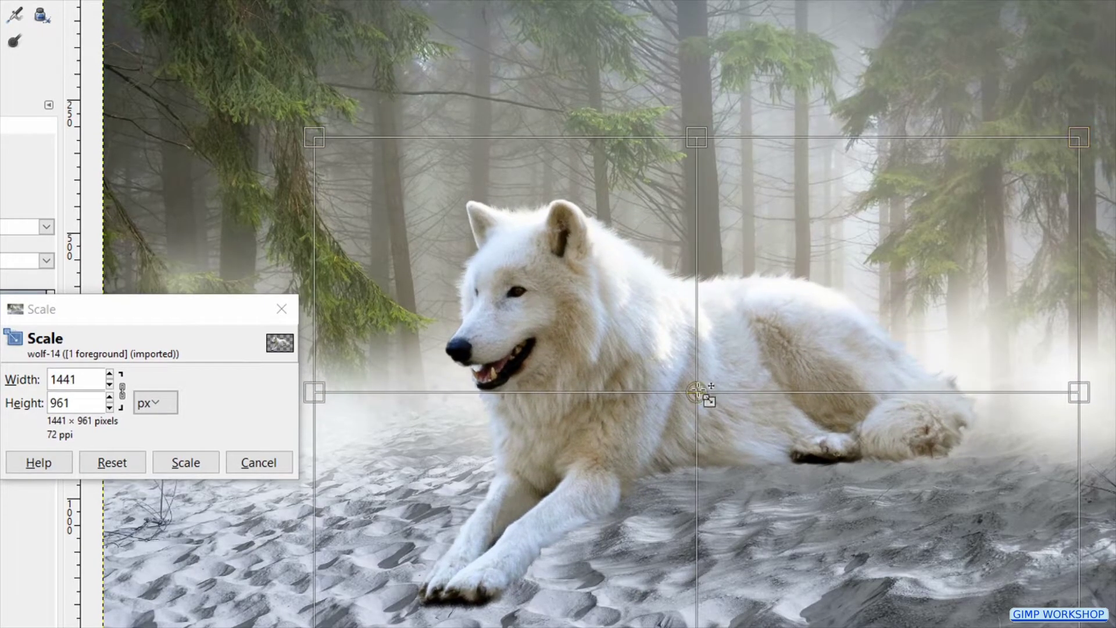
pyautogui.moveTo(696, 391); pyautogui.dragTo(635, 391)
pyautogui.moveTo(872, 242); pyautogui.dragTo(855, 281)
pyautogui.moveTo(599, 404); pyautogui.dragTo(627, 402)
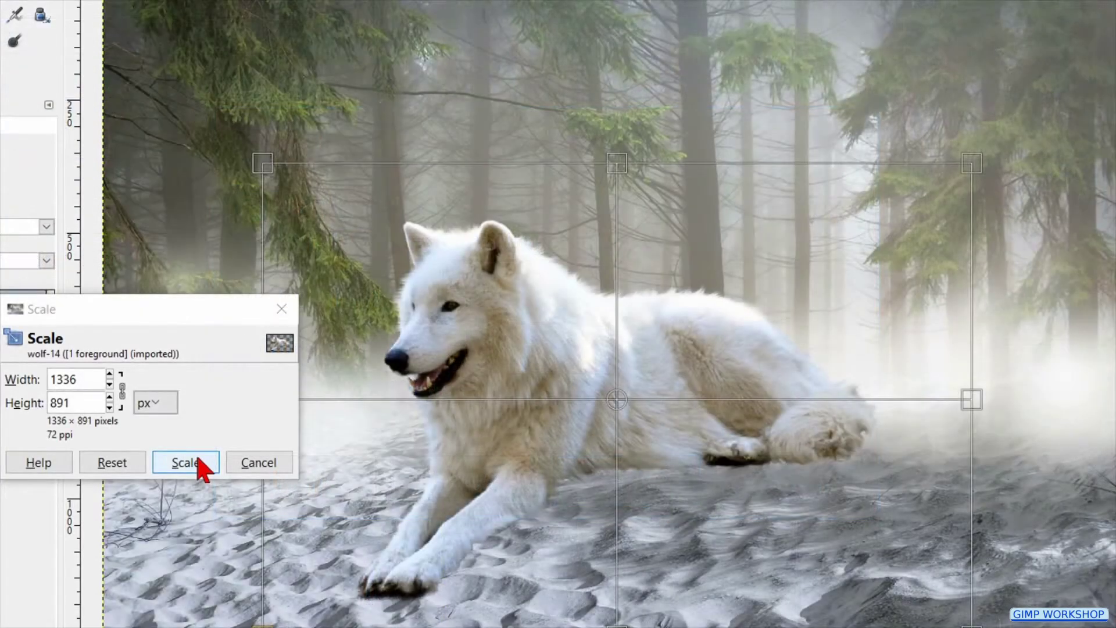
pyautogui.click(198, 459)
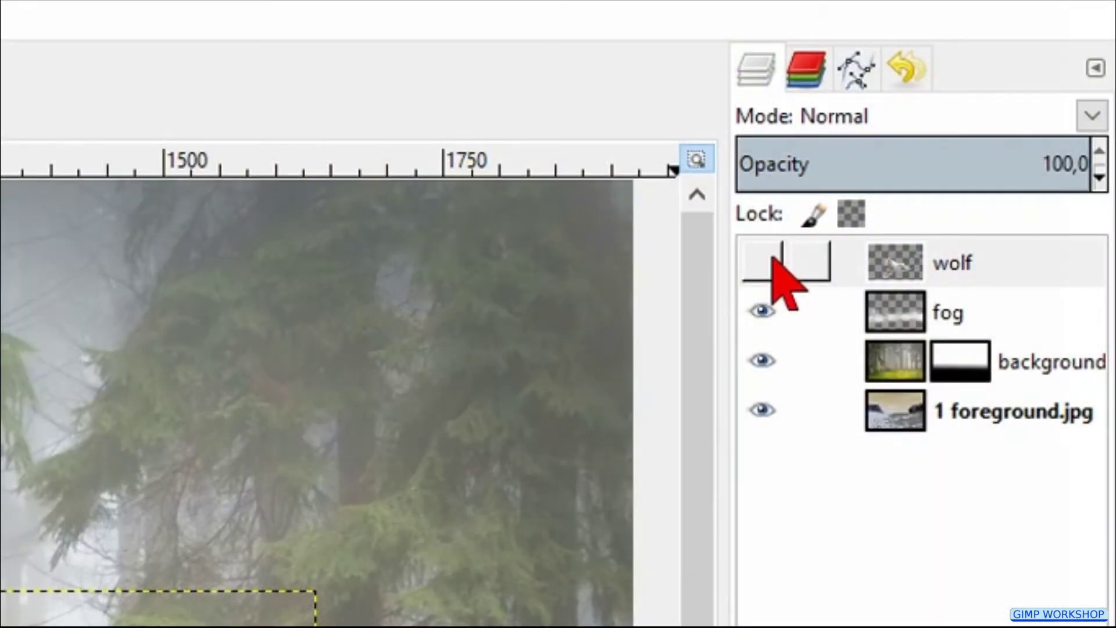
pyautogui.click(774, 258)
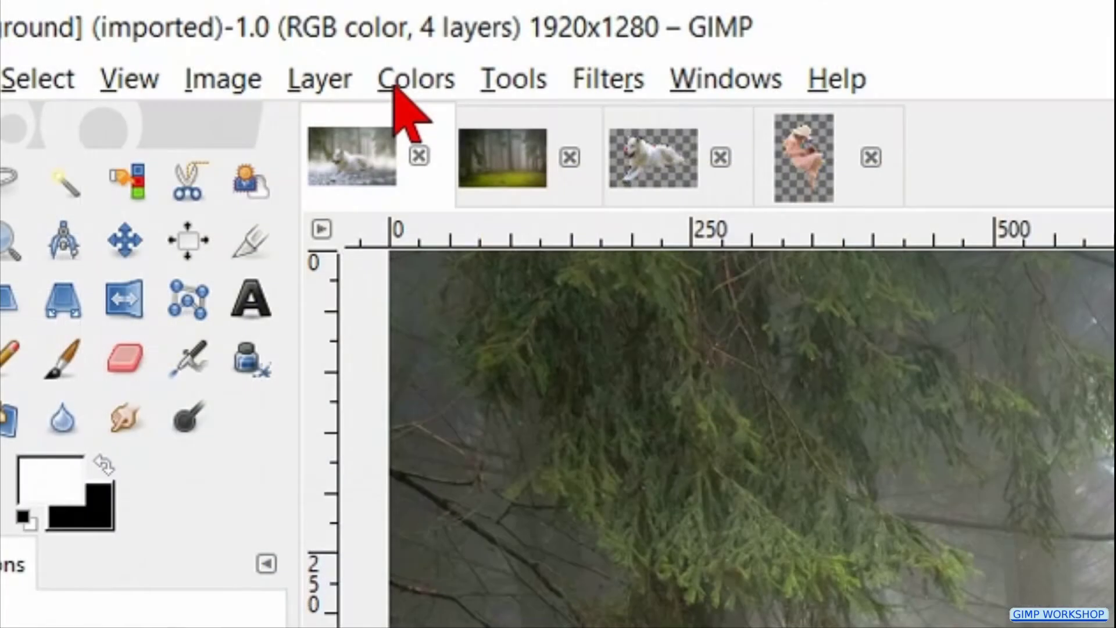
# Darken the wolf layer with Curves by pulling the Value curve down to about x 101, y 66.
pyautogui.click(395, 87)
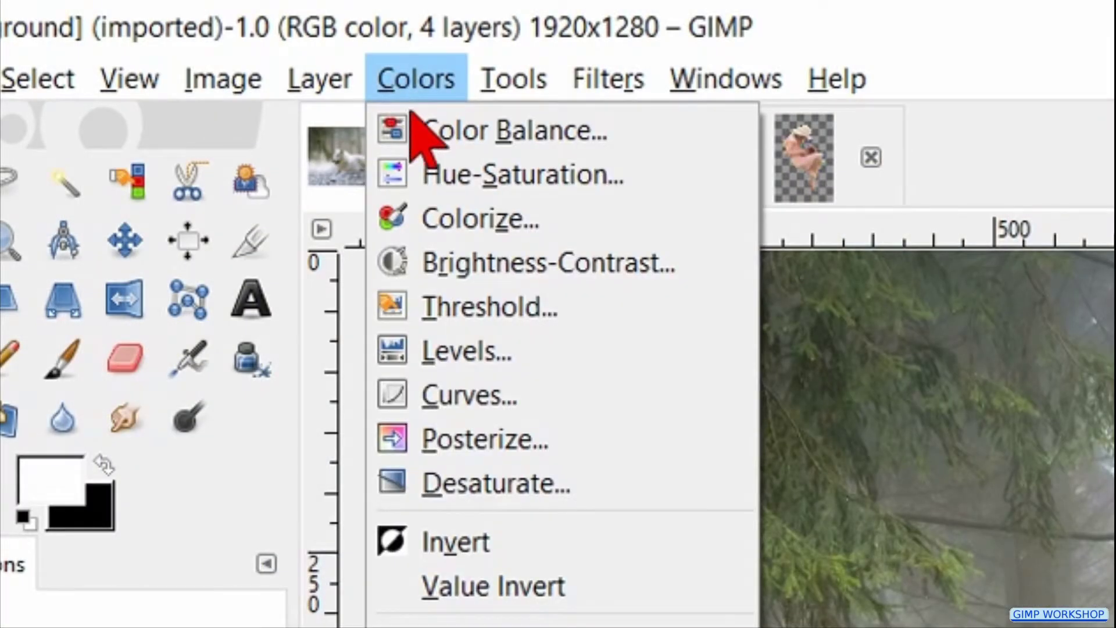
pyautogui.click(536, 397)
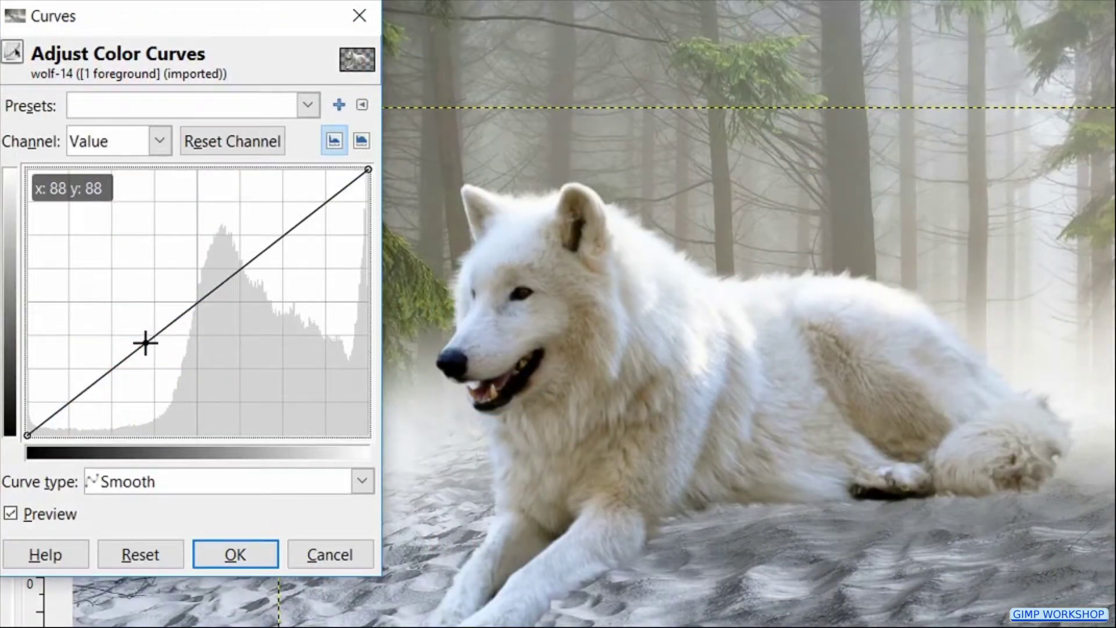
pyautogui.moveTo(146, 343); pyautogui.dragTo(162, 366)
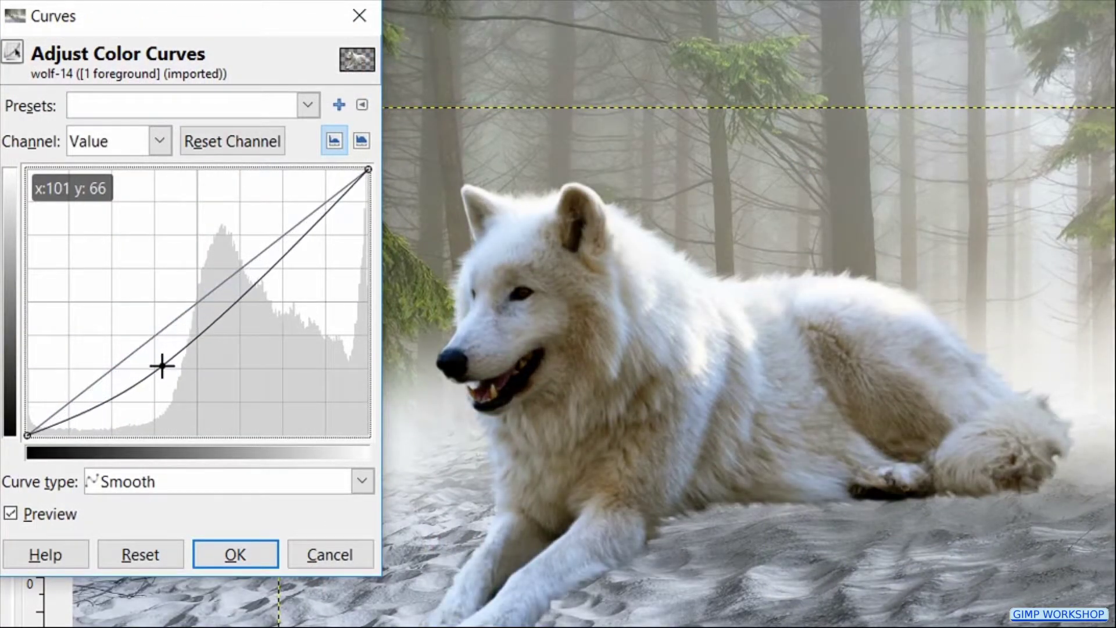
pyautogui.click(244, 553)
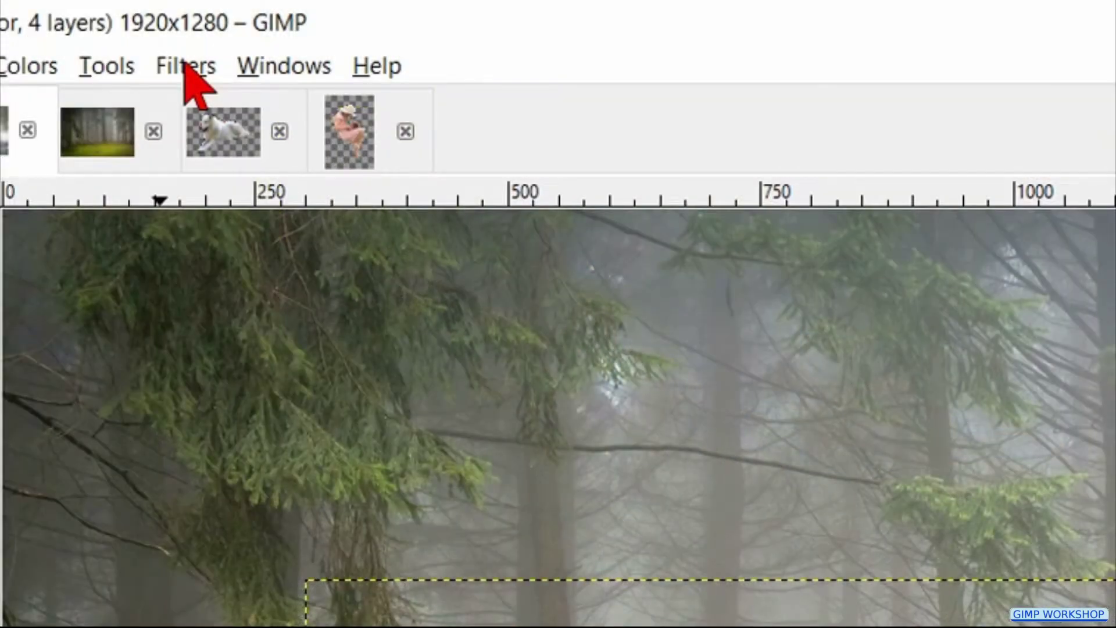
# Add a black drop shadow to the wolf layer with offsets of 4, blur radius 15 and opacity 50.
pyautogui.click(186, 68)
pyautogui.moveTo(560, 356)
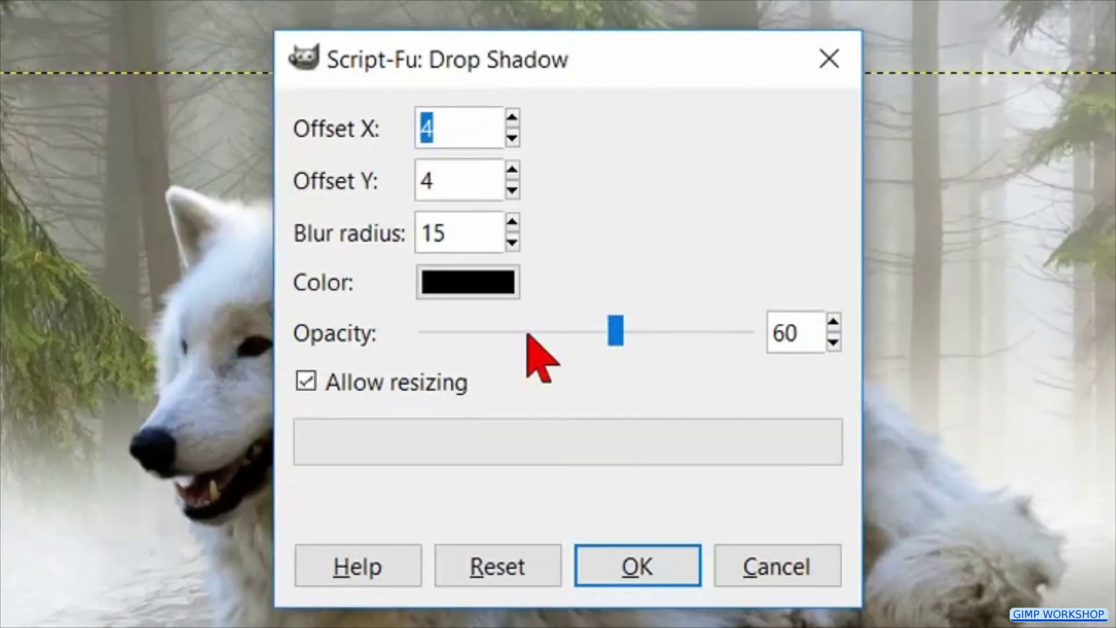
pyautogui.click(527, 332)
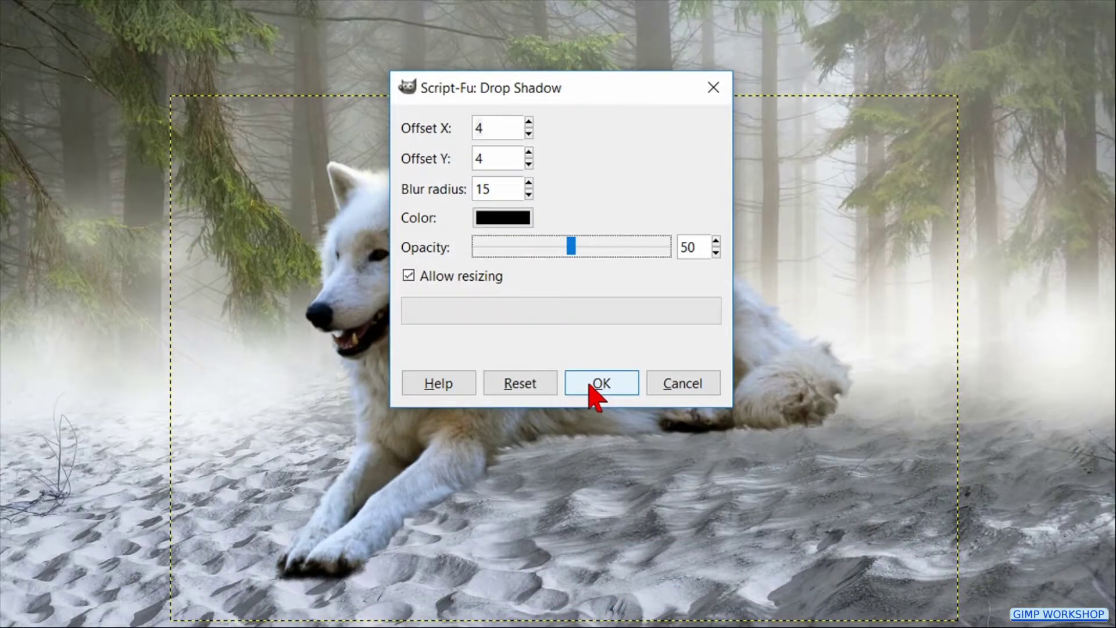
pyautogui.click(592, 383)
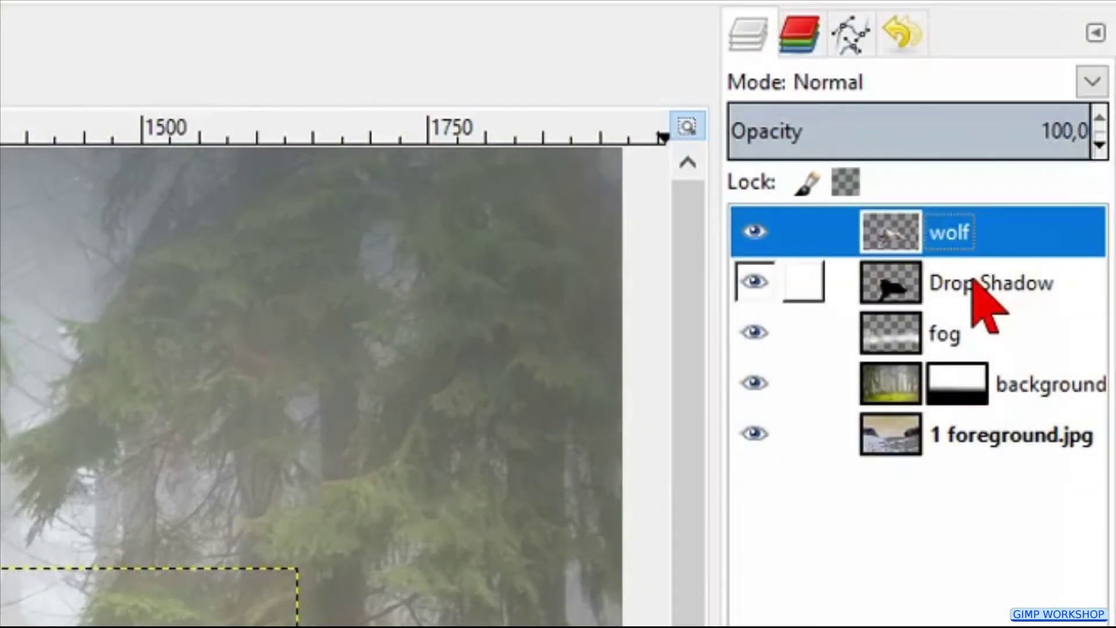
# Flip the Drop Shadow layer vertically.
pyautogui.click(972, 279)
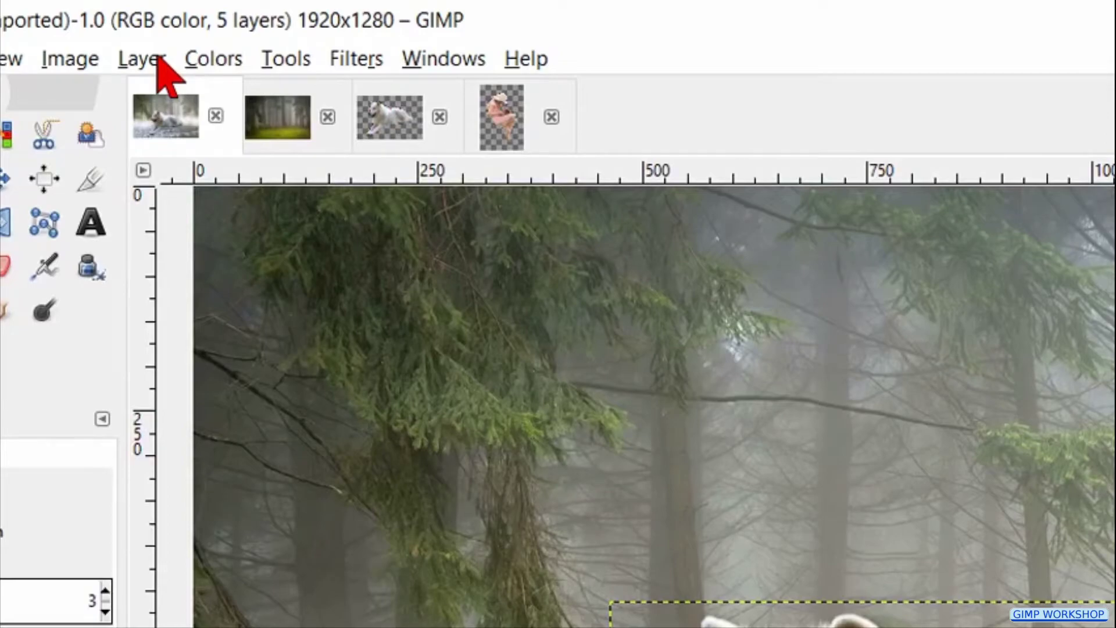
pyautogui.click(157, 60)
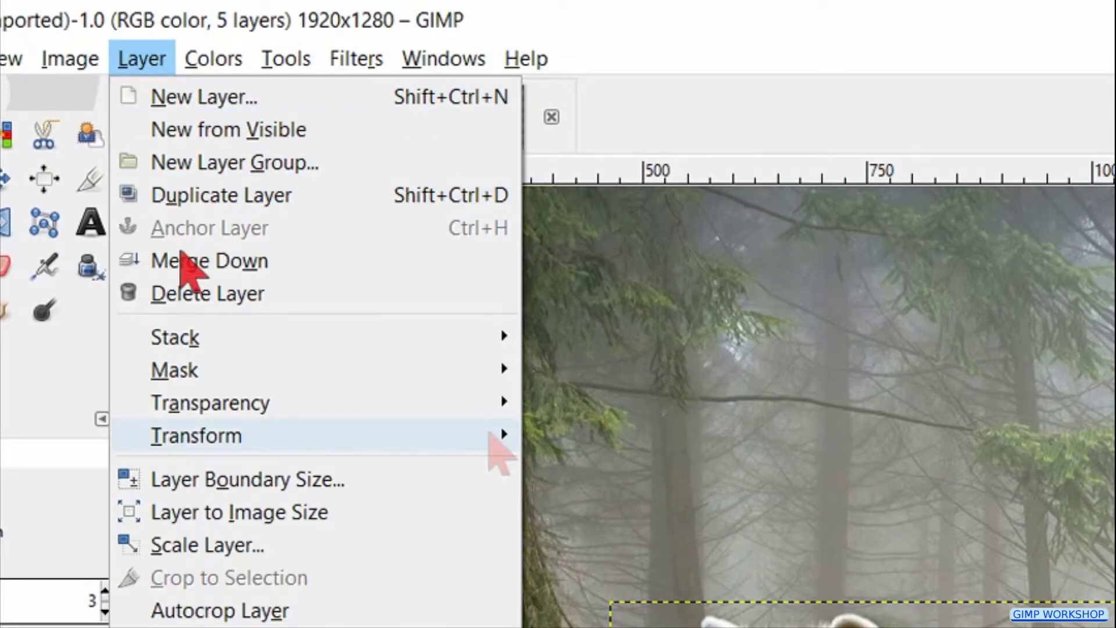
pyautogui.moveTo(501, 438)
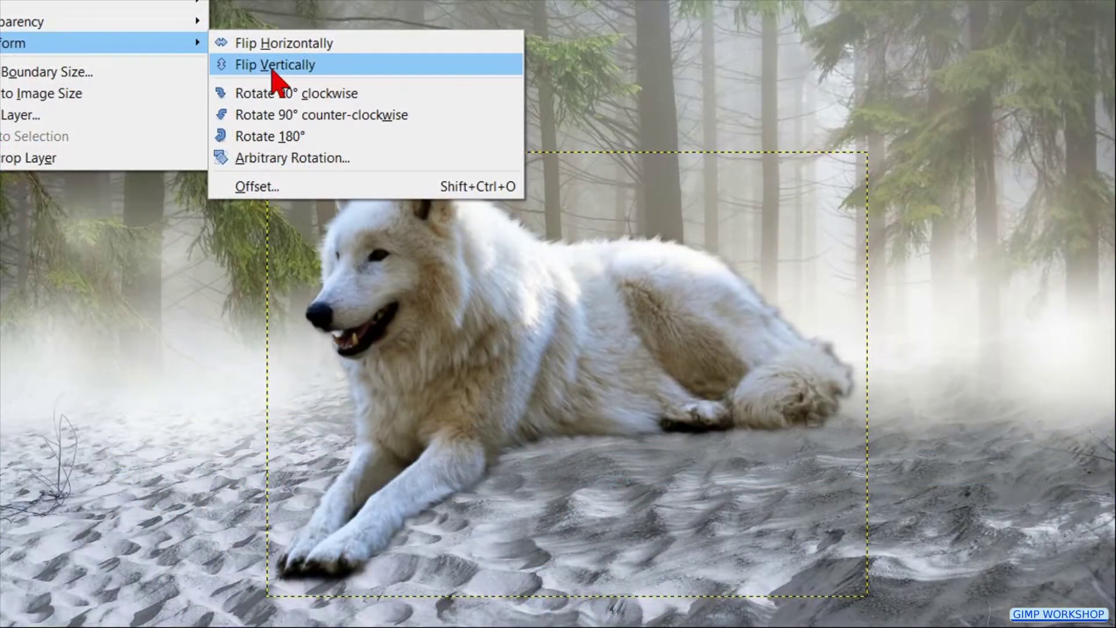
pyautogui.click(272, 65)
# Distort the flipped drop shadow with the Perspective tool so it falls on the ground below and in front of the wolf.
pyautogui.click(248, 312)
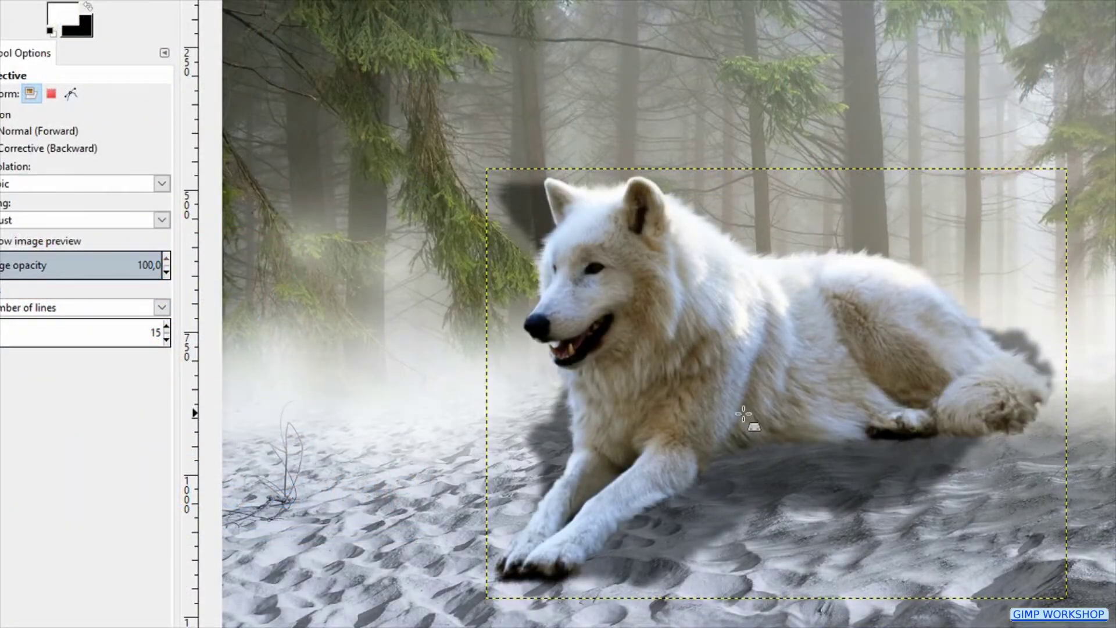
pyautogui.click(795, 430)
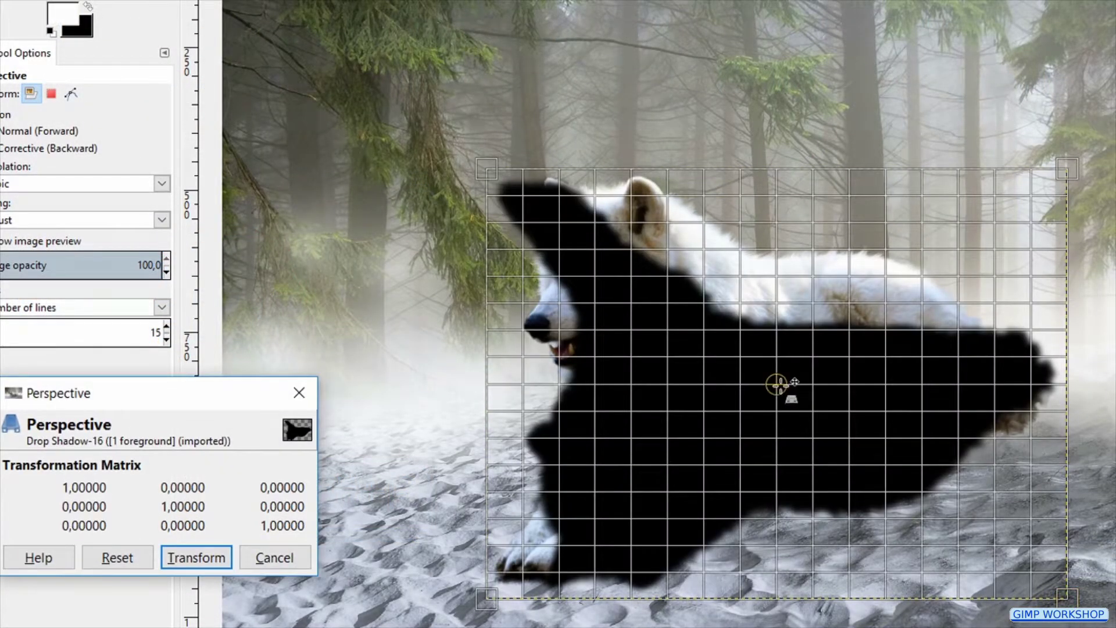
pyautogui.moveTo(779, 386); pyautogui.dragTo(764, 405)
pyautogui.moveTo(674, 547); pyautogui.dragTo(596, 621)
pyautogui.moveTo(773, 418); pyautogui.dragTo(791, 449)
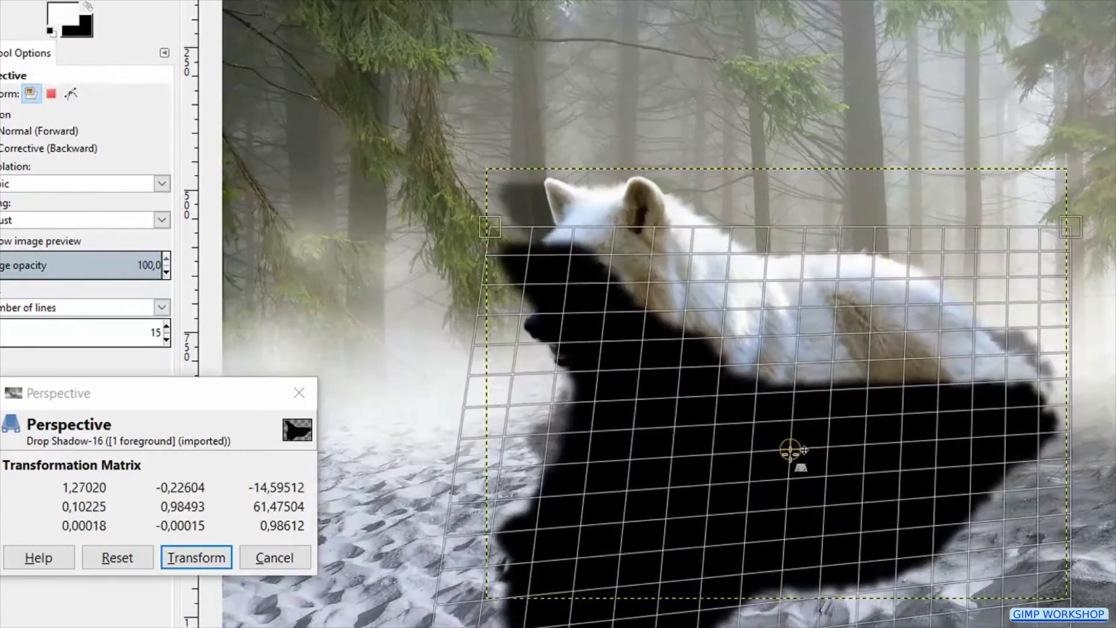
pyautogui.click(192, 558)
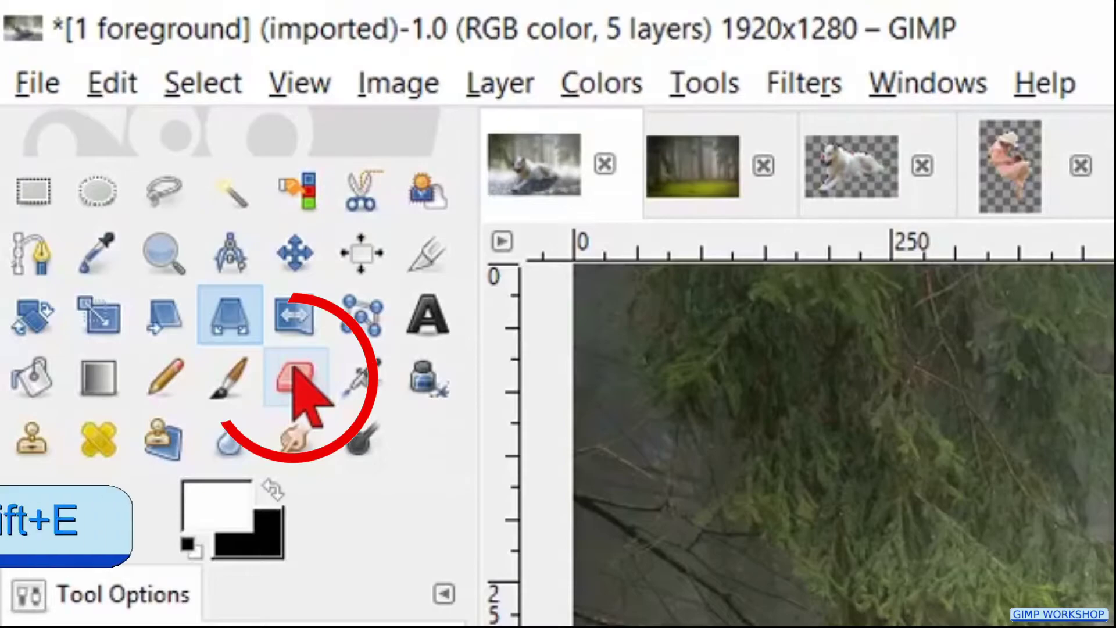
# Set up the Eraser with the 2. Hardness 075 brush.
pyautogui.click(294, 372)
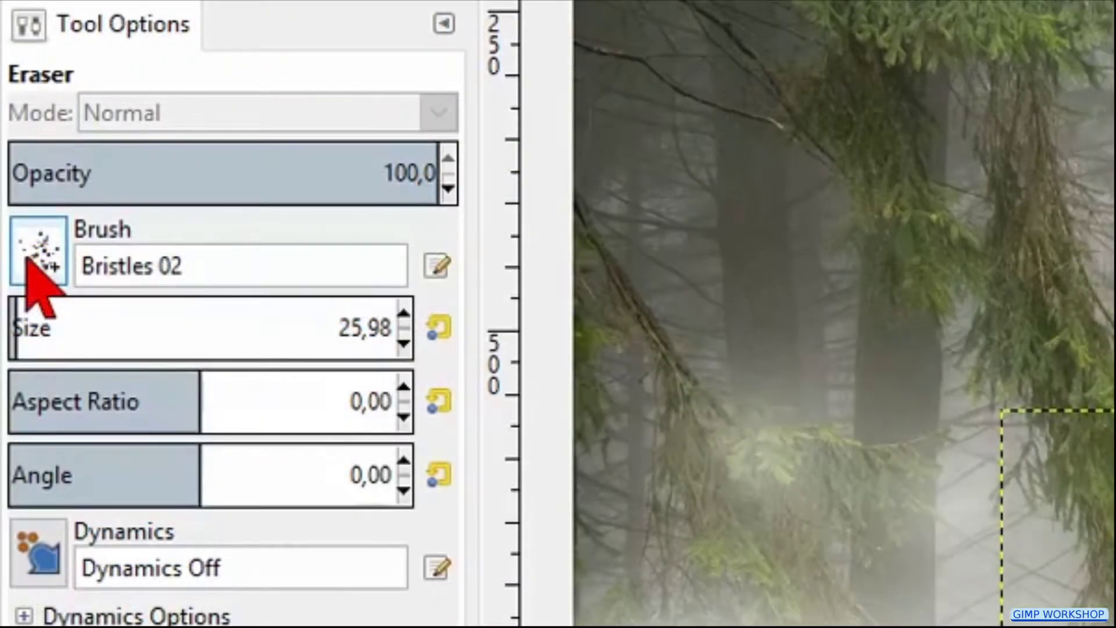
pyautogui.click(36, 256)
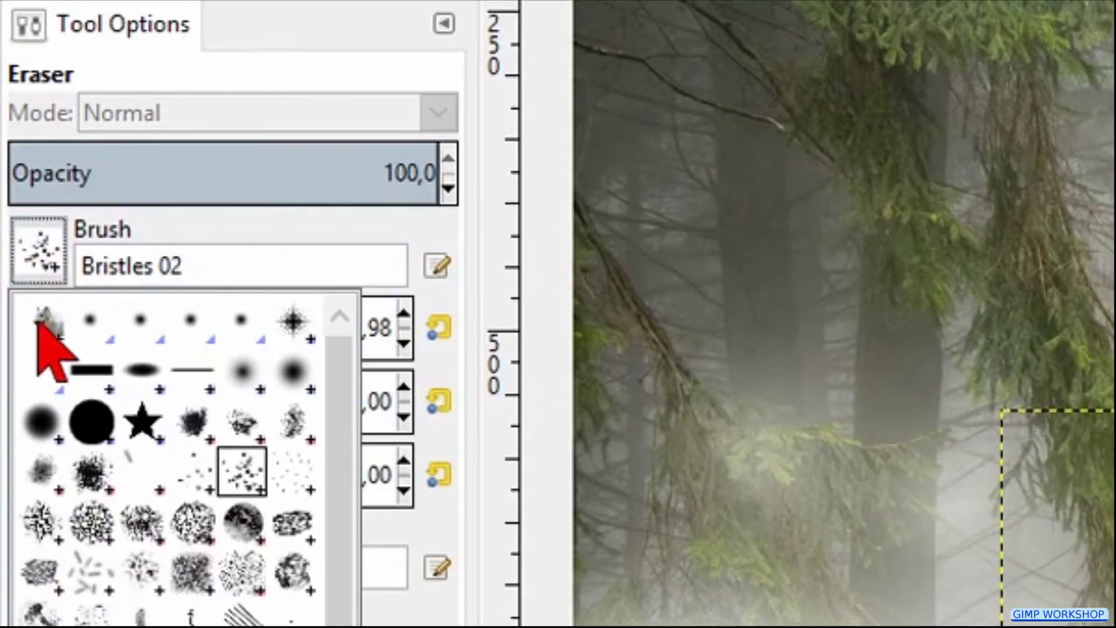
pyautogui.click(51, 408)
pyautogui.click(46, 301)
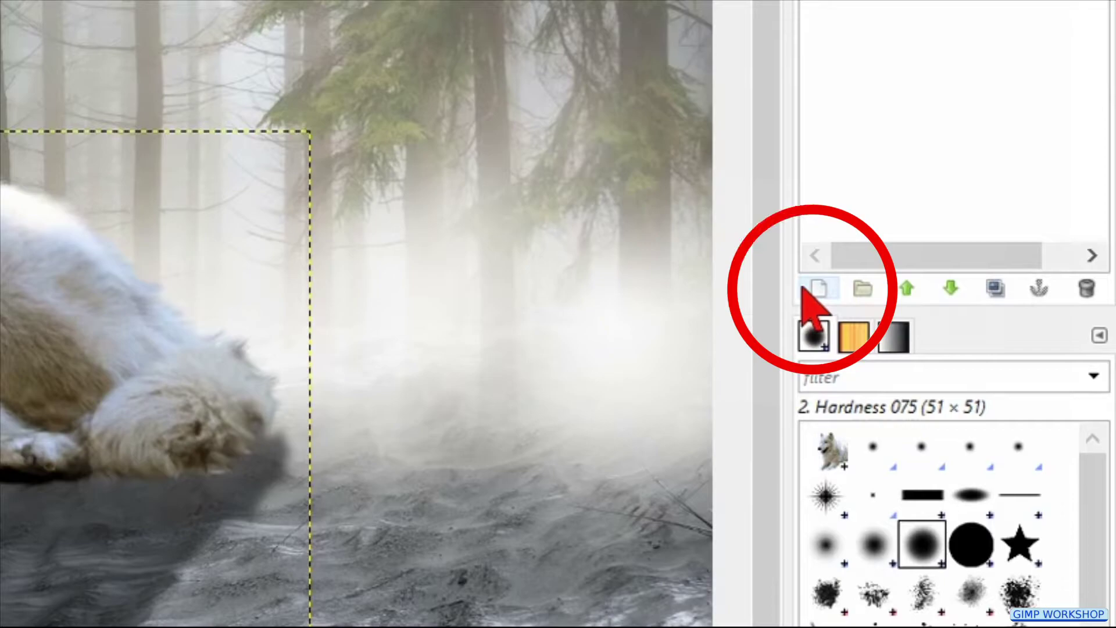
# Create a transparent layer named shadow 2 and move it above the wolf layer.
pyautogui.click(803, 287)
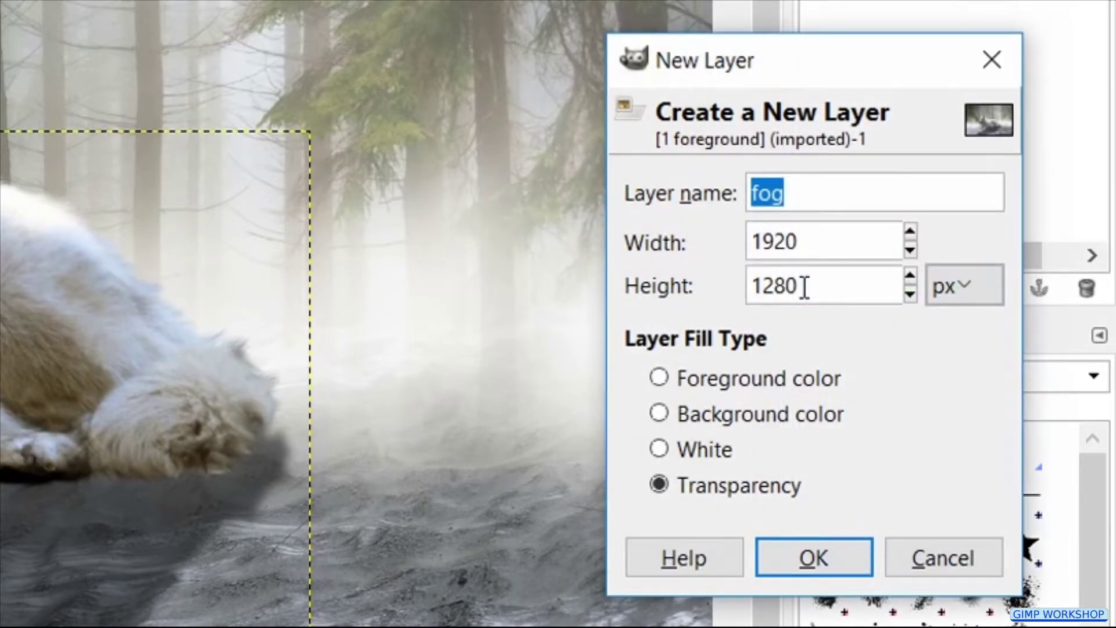
pyautogui.press('BackSpace')
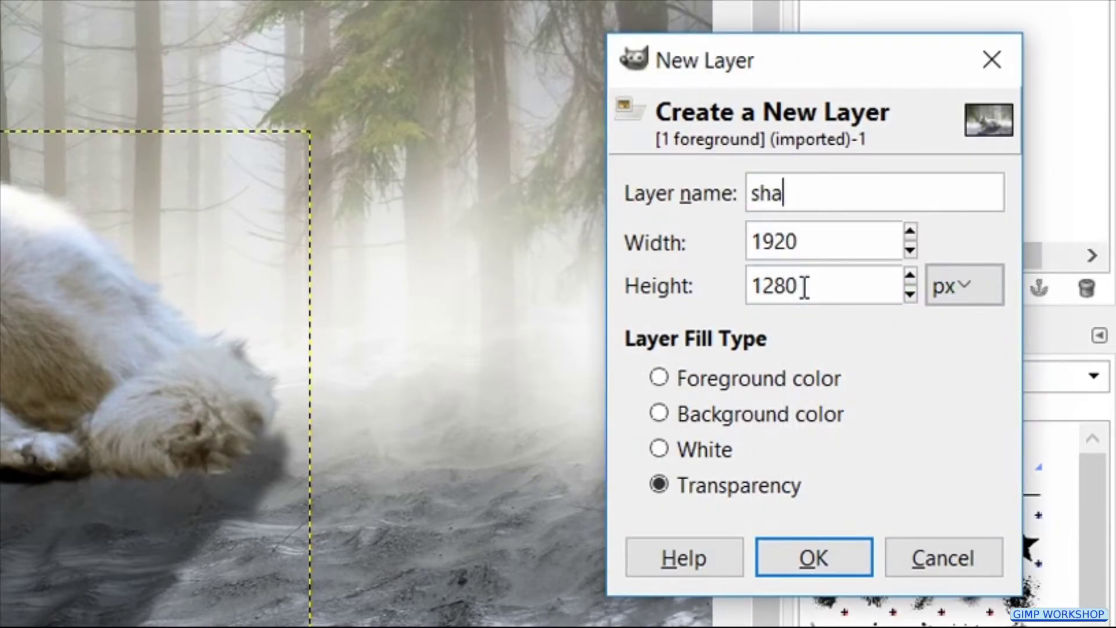
pyautogui.write('shadow ')
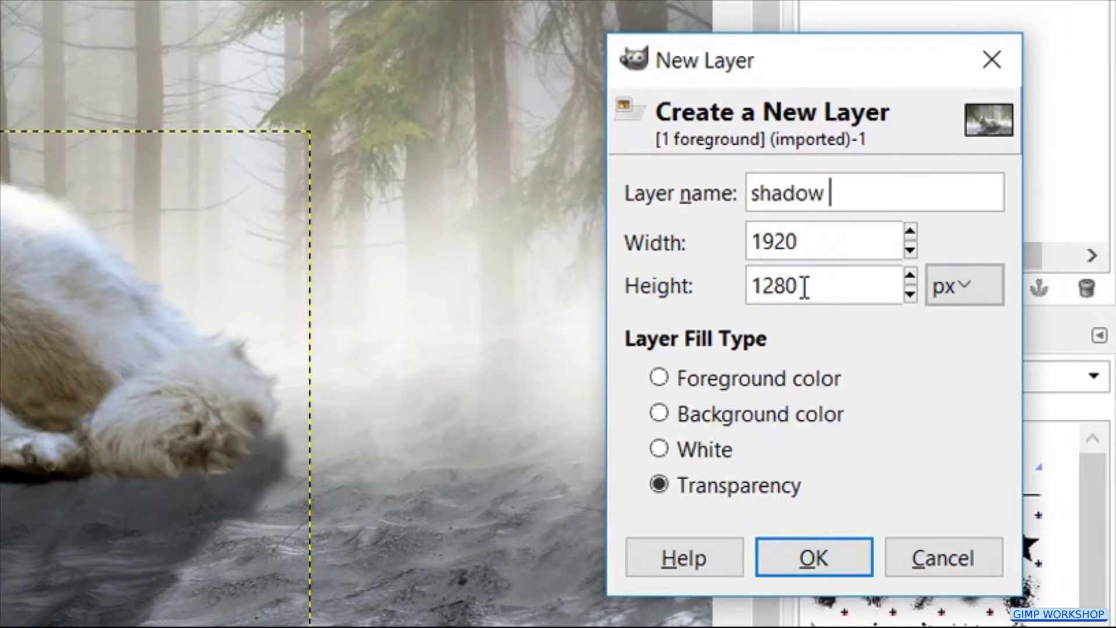
pyautogui.write('2')
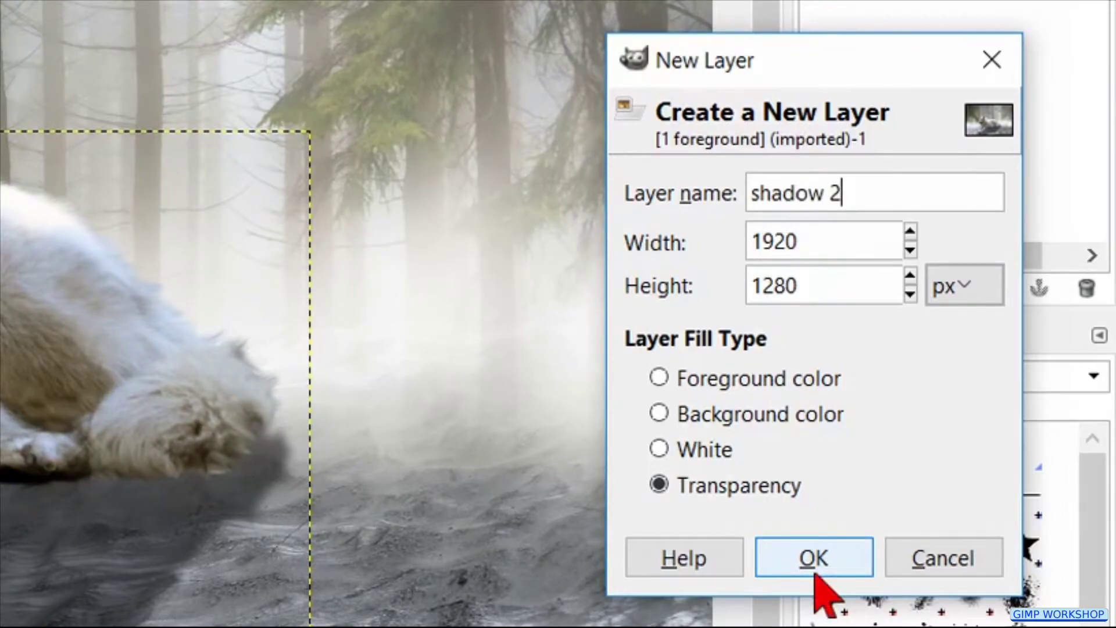
pyautogui.click(814, 571)
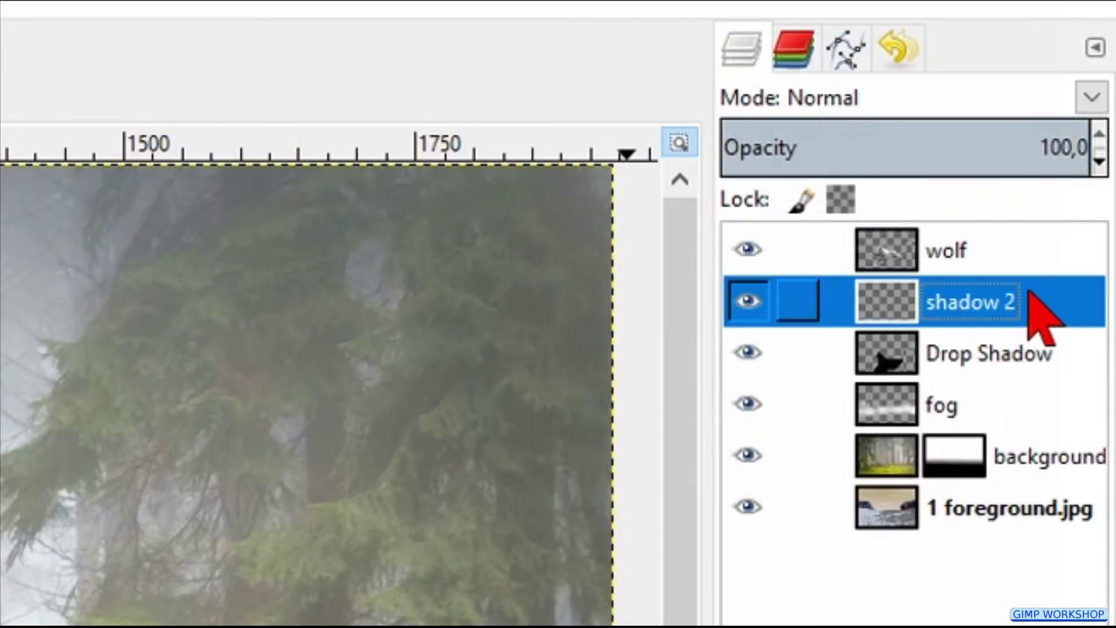
pyautogui.moveTo(1028, 290); pyautogui.dragTo(971, 233)
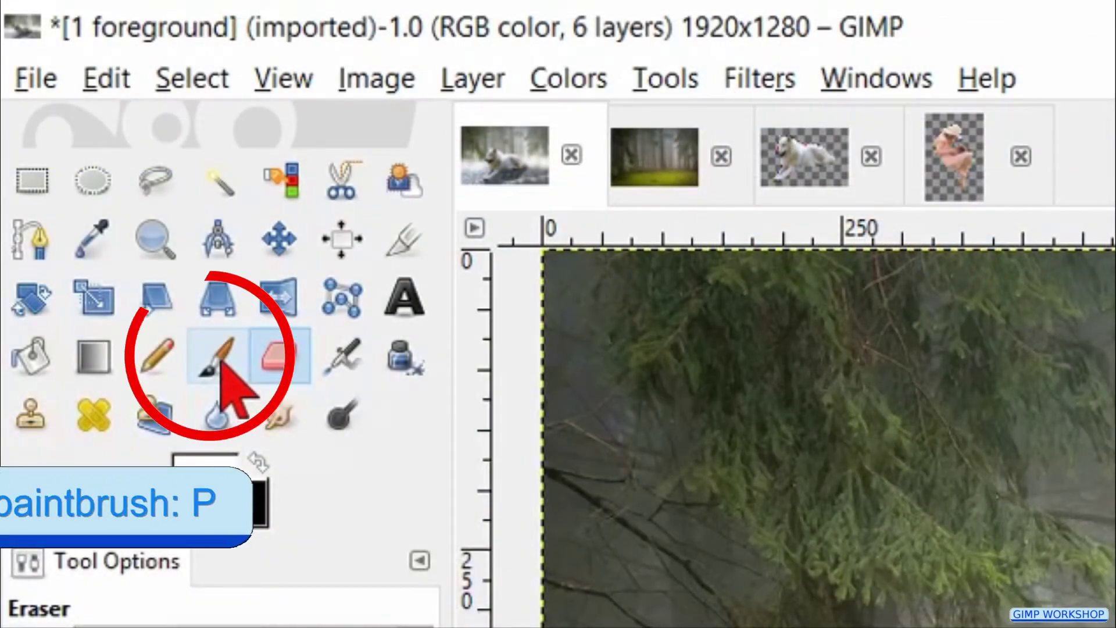
# Set up the Paintbrush with black foreground colour, opacity 20.2, the 2. Hardness 025 brush and size 155.85.
pyautogui.click(221, 361)
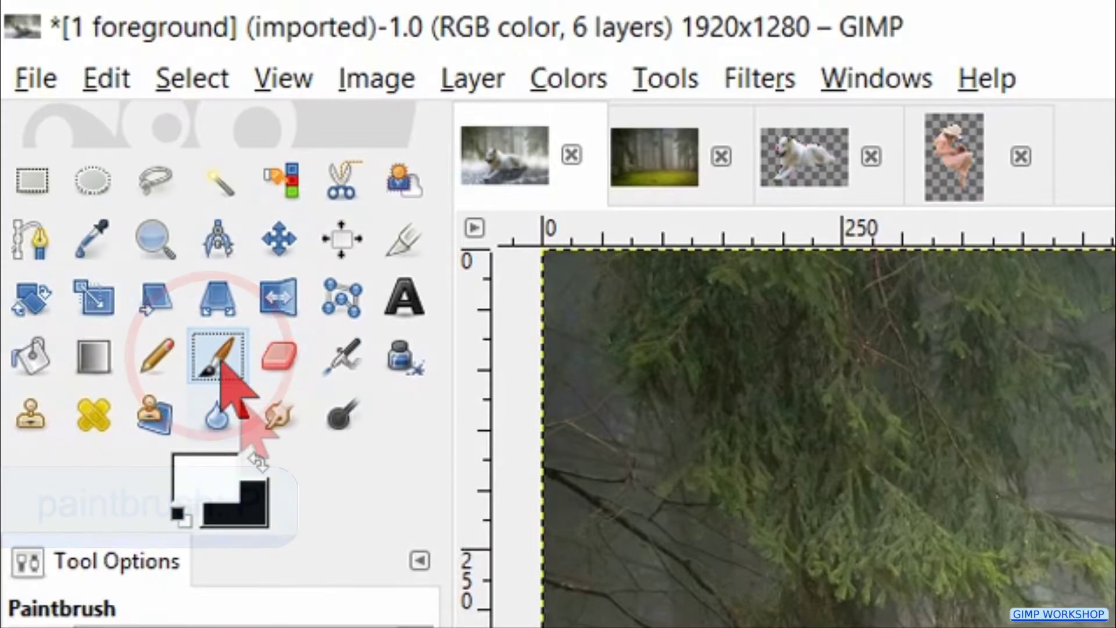
pyautogui.click(264, 462)
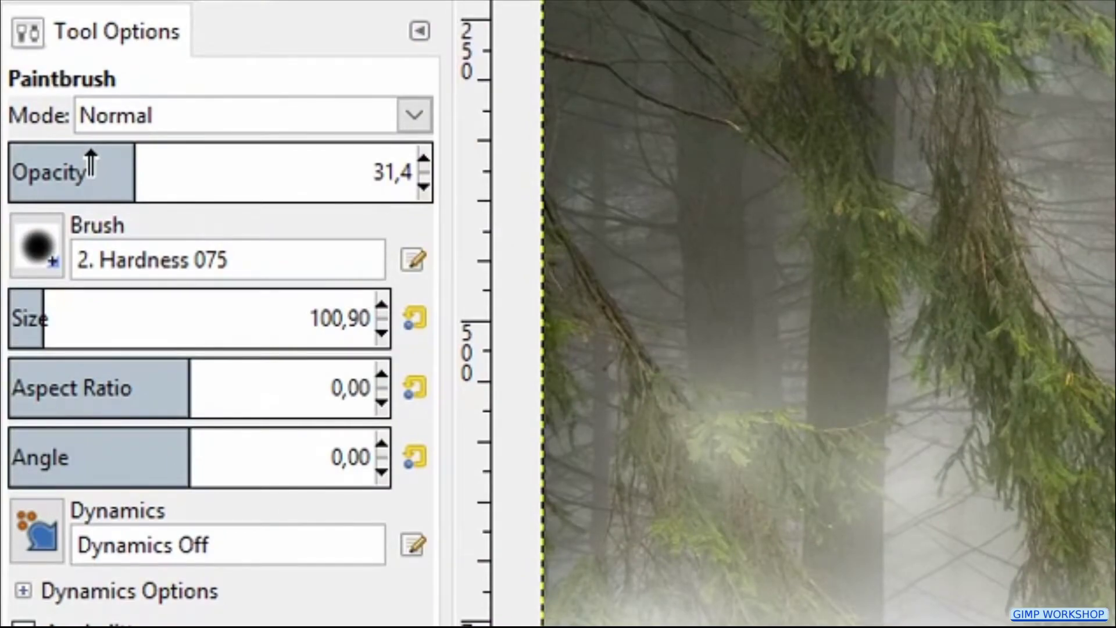
pyautogui.click(91, 164)
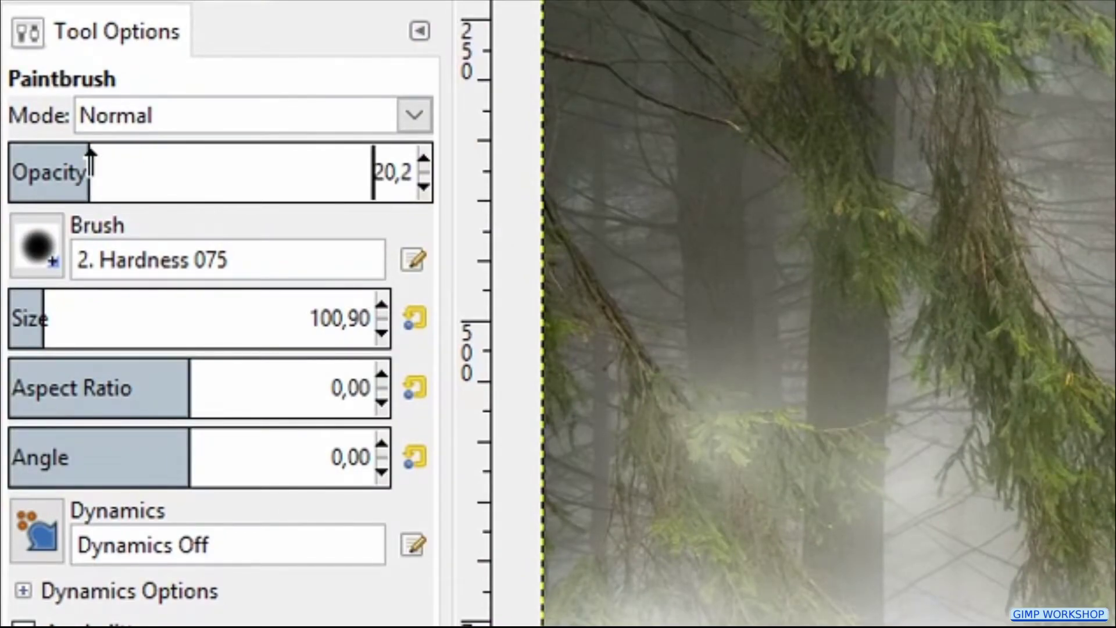
pyautogui.click(46, 237)
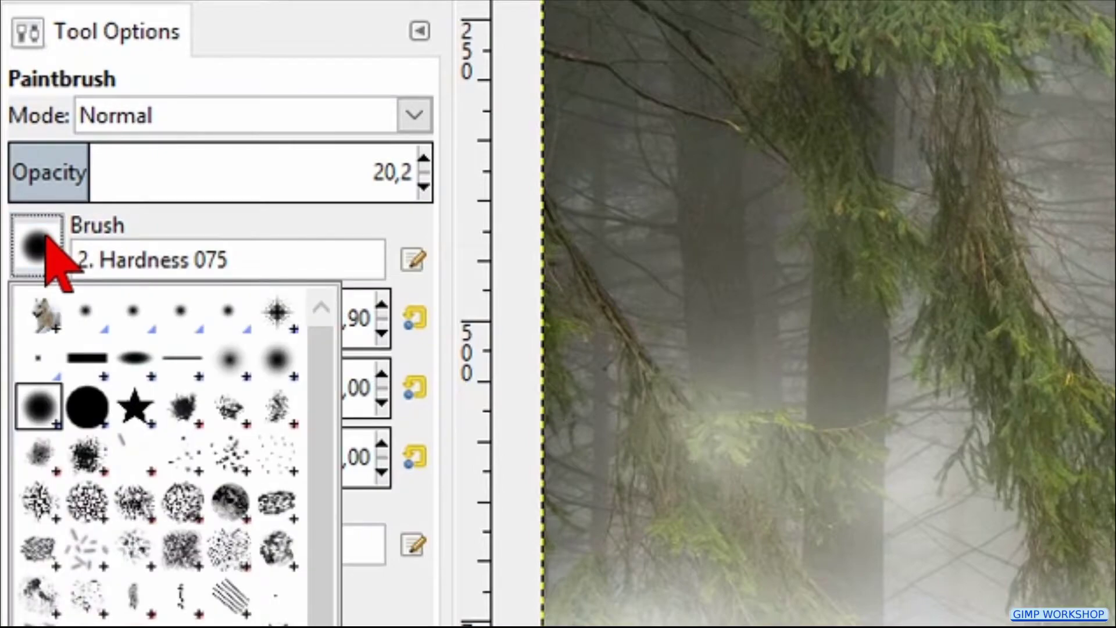
pyautogui.click(238, 363)
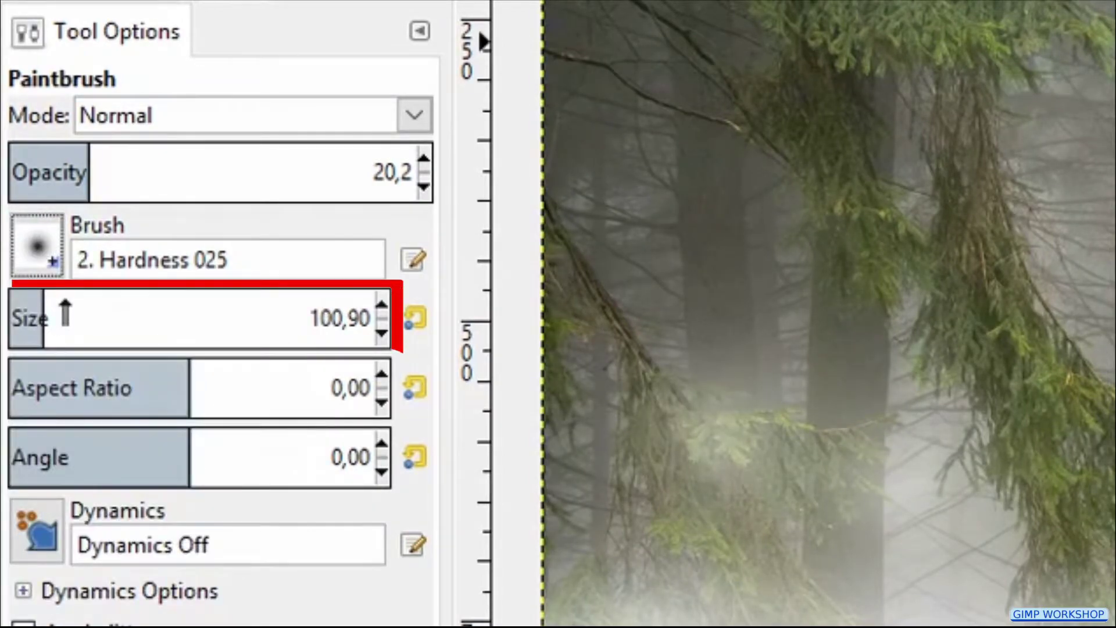
pyautogui.click(65, 302)
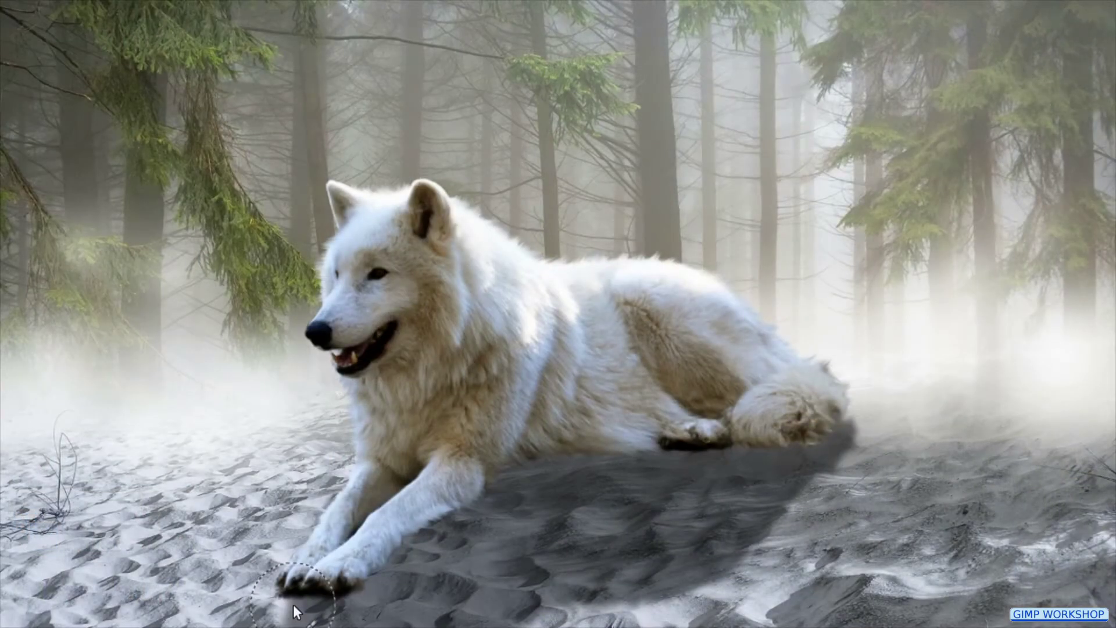
# Reduce the Paintbrush size to about 51 for detailed shadow painting beneath the wolf.
pyautogui.scroll(1, 293, 604)
pyautogui.scroll(1, 293, 605)
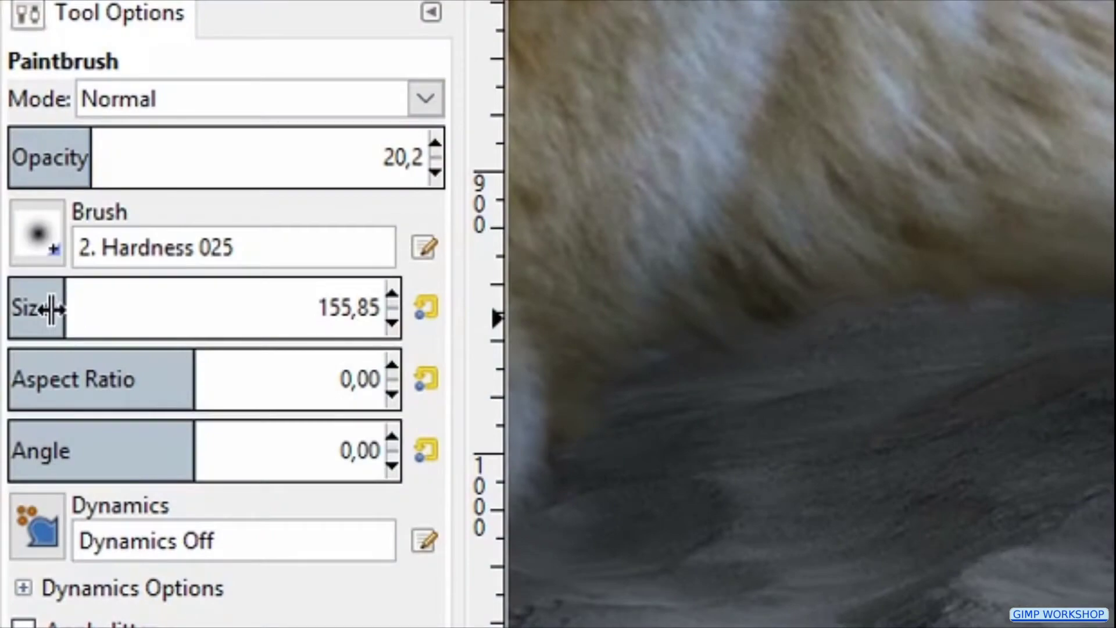
pyautogui.click(22, 294)
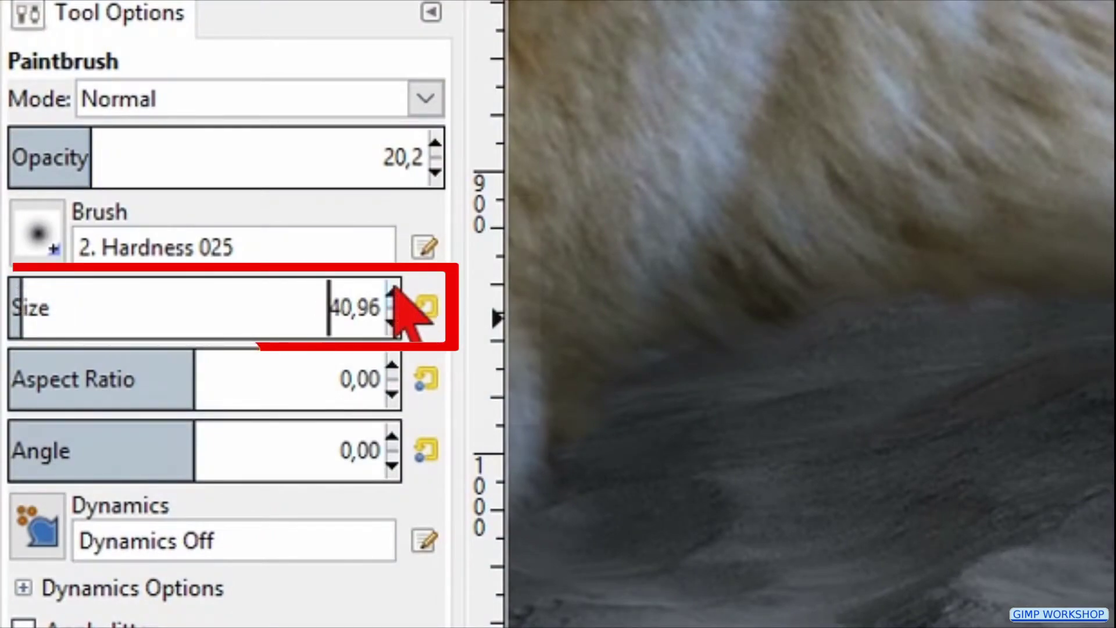
pyautogui.click(393, 287)
pyautogui.click(392, 287)
pyautogui.click(393, 287)
pyautogui.click(393, 287)
pyautogui.click(393, 287)
pyautogui.click(392, 287)
pyautogui.click(393, 287)
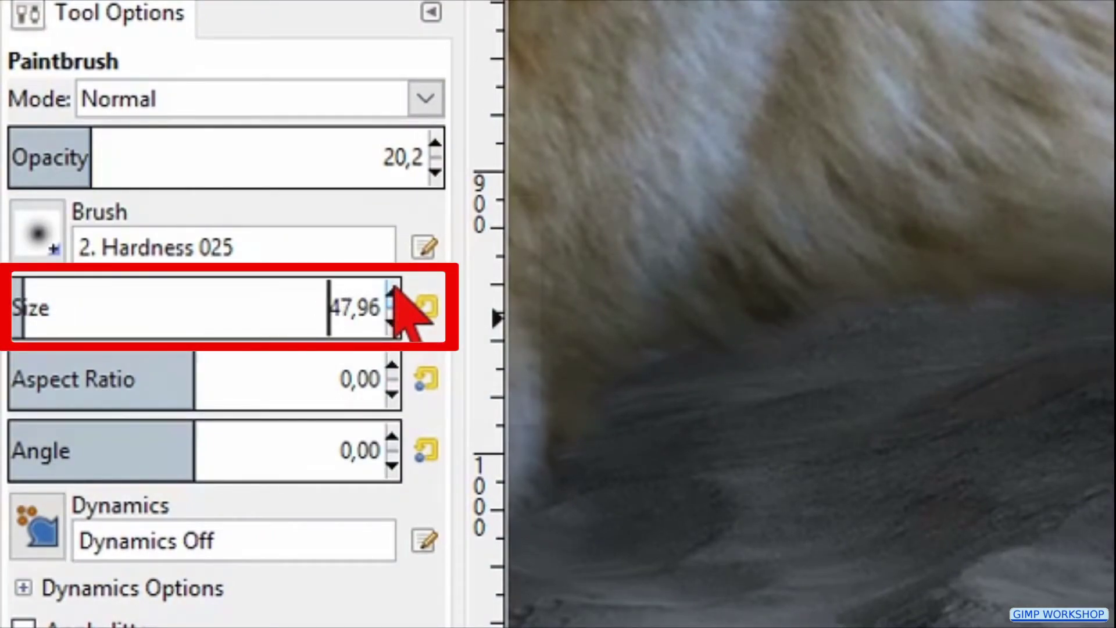
pyautogui.click(393, 288)
pyautogui.click(392, 287)
pyautogui.click(393, 287)
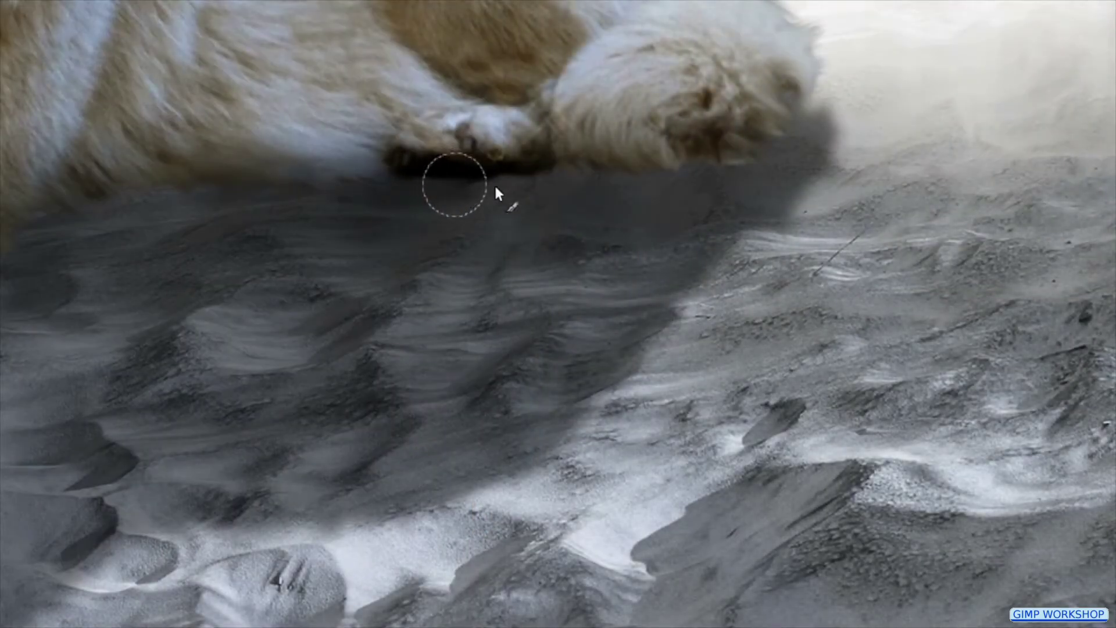
# Paint soft black contact shadows on the ground along the wolf's tail, belly, front leg and paw.
pyautogui.moveTo(601, 163); pyautogui.dragTo(681, 161)
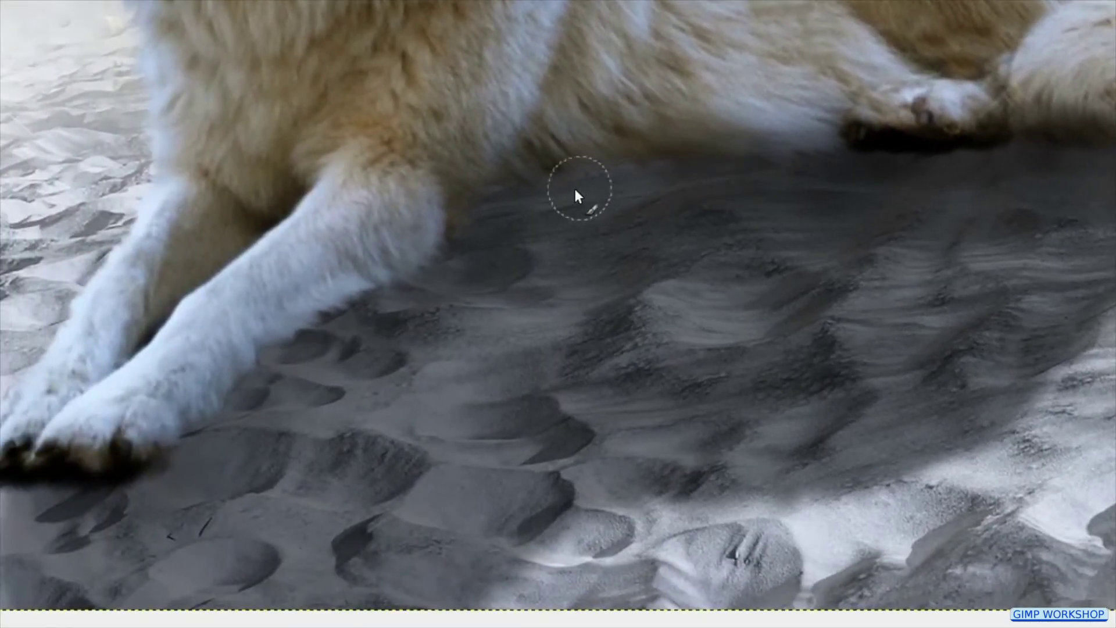
pyautogui.moveTo(486, 183)
pyautogui.mouseDown()
pyautogui.moveTo(598, 170)
pyautogui.moveTo(596, 185)
pyautogui.moveTo(540, 202)
pyautogui.moveTo(459, 207)
pyautogui.moveTo(457, 257)
pyautogui.moveTo(416, 288)
pyautogui.moveTo(672, 139)
pyautogui.moveTo(673, 156)
pyautogui.moveTo(648, 171)
pyautogui.moveTo(707, 176)
pyautogui.moveTo(853, 154)
pyautogui.mouseUp()
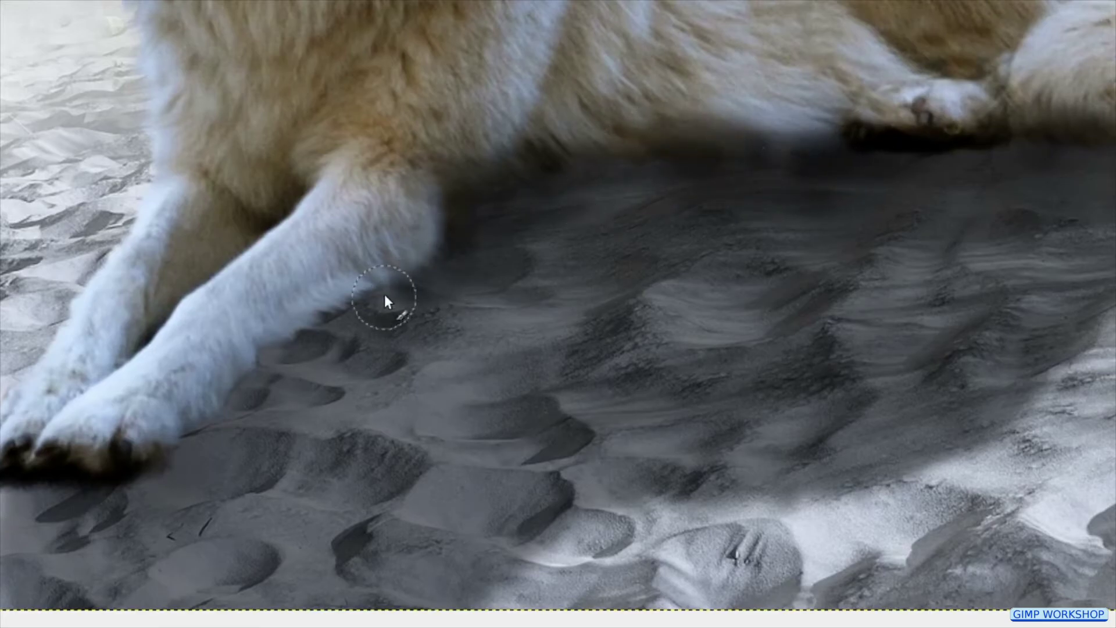
pyautogui.moveTo(302, 323); pyautogui.dragTo(192, 431)
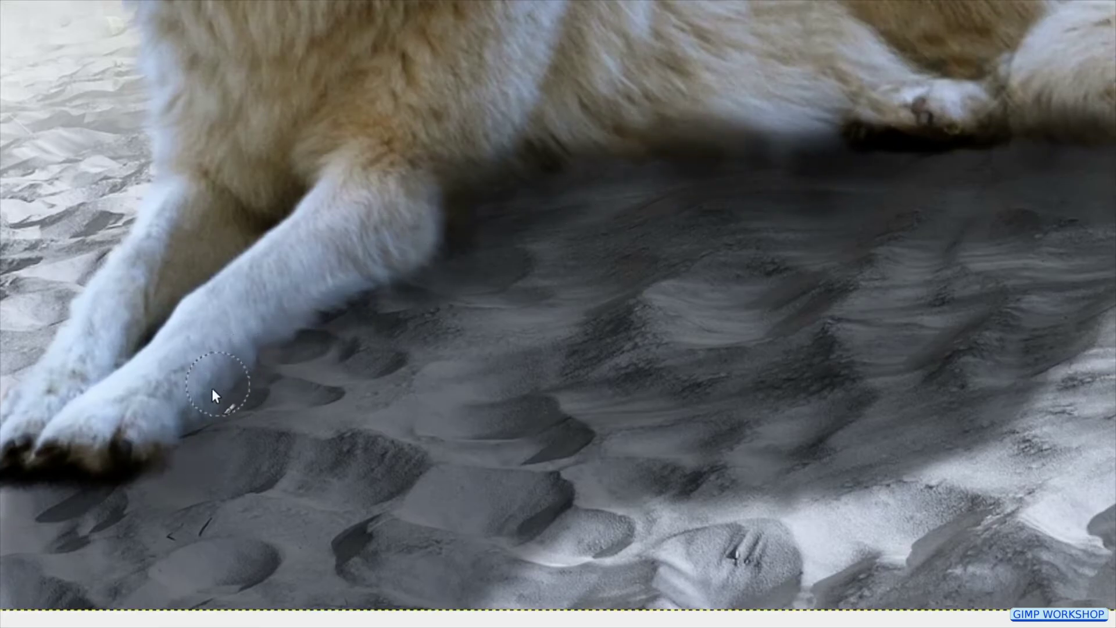
pyautogui.moveTo(157, 465); pyautogui.dragTo(485, 340)
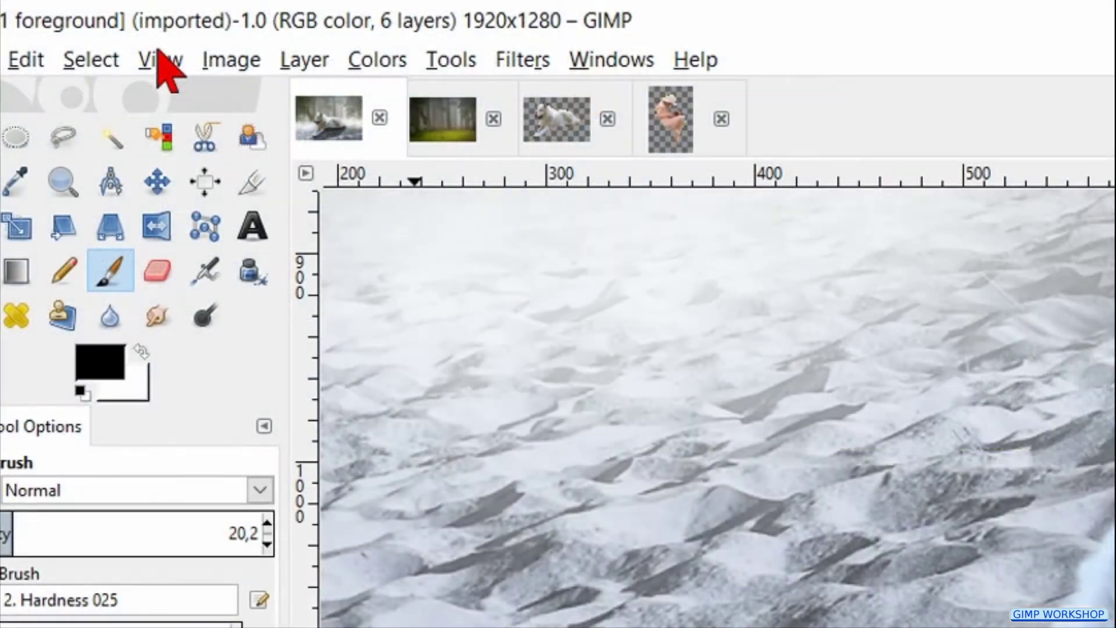
# Copy the cut-out girl image into the composite as a new layer and name it girl.
pyautogui.click(159, 59)
pyautogui.moveTo(450, 169)
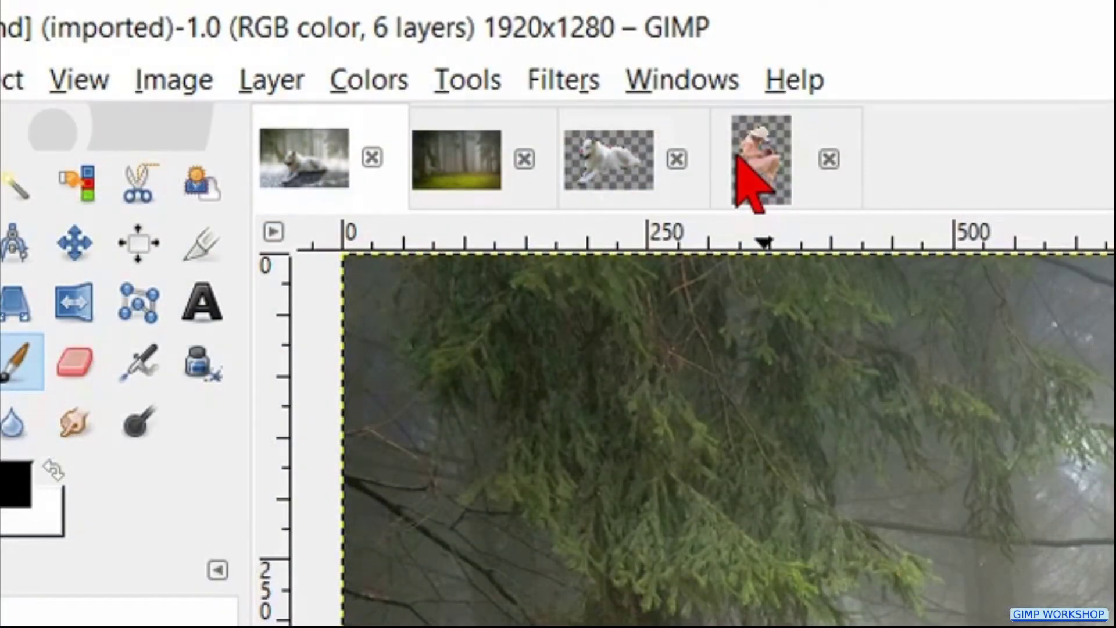
pyautogui.click(752, 180)
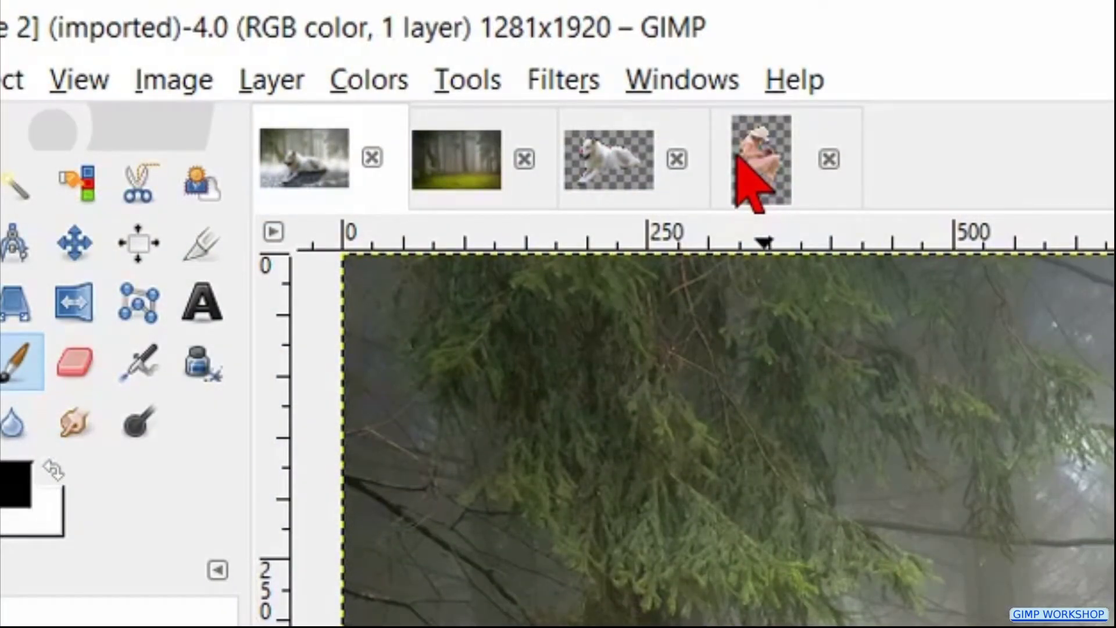
pyautogui.moveTo(413, 134); pyautogui.dragTo(560, 302)
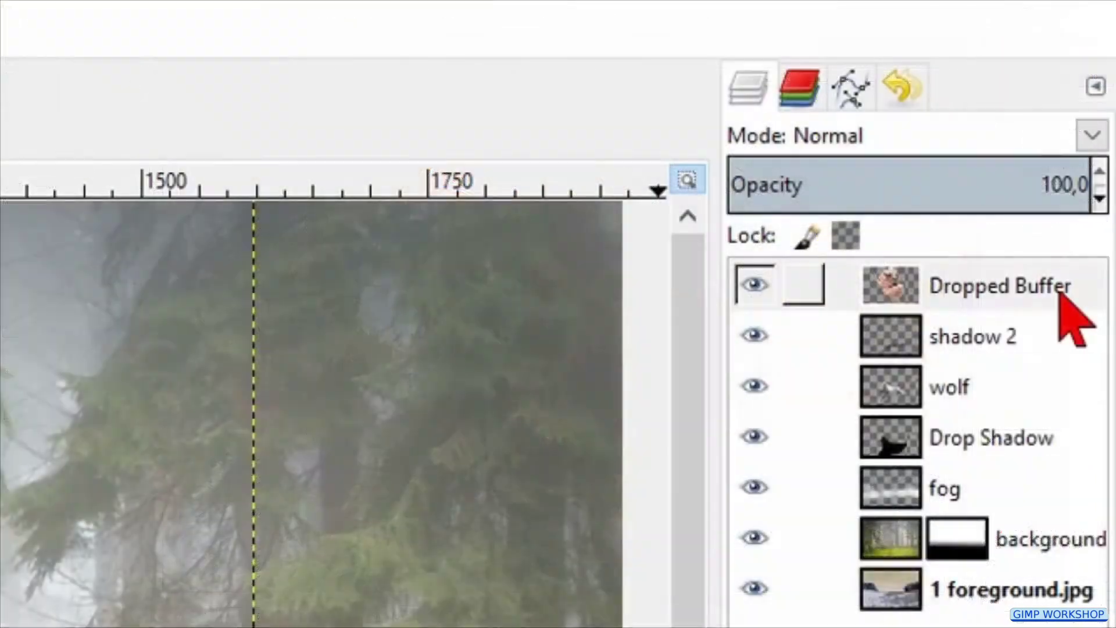
pyautogui.doubleClick(1097, 114)
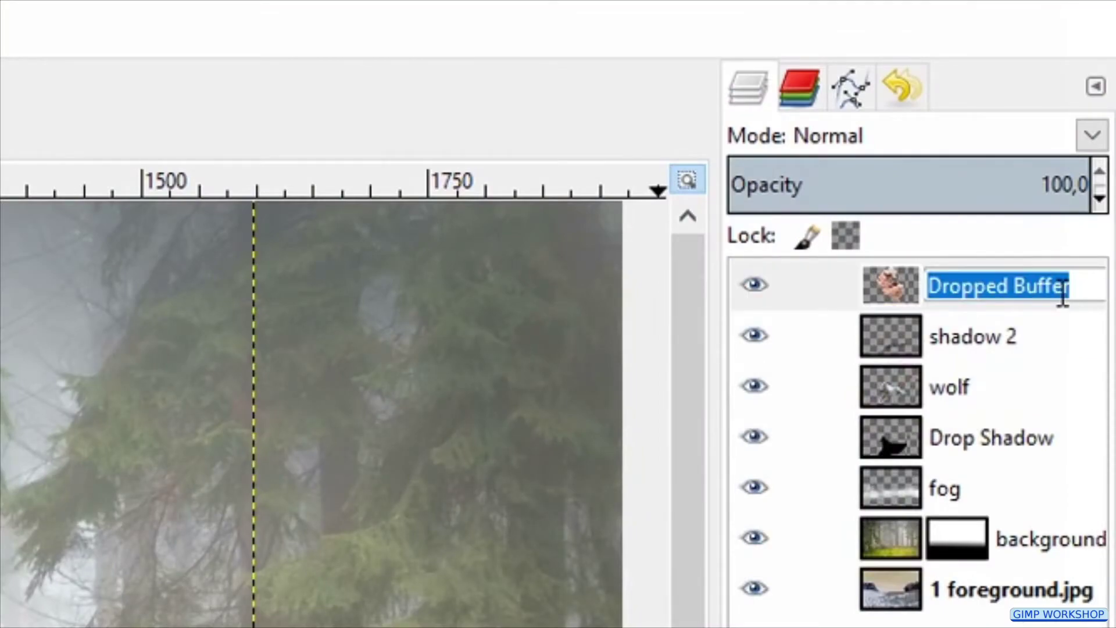
pyautogui.write('g')
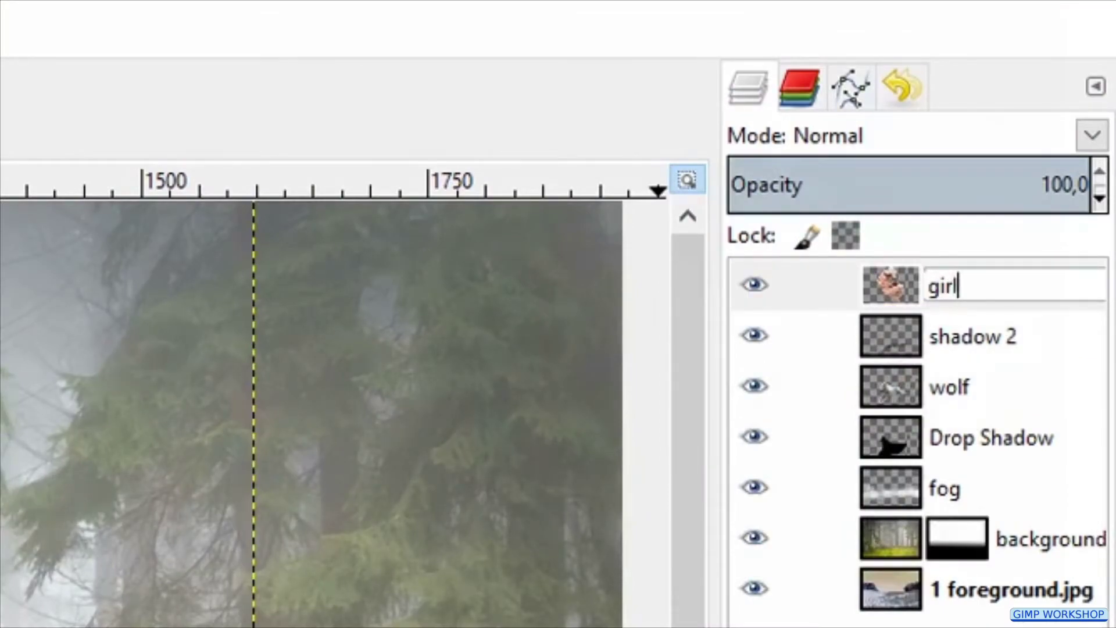
pyautogui.write('irl')
pyautogui.press('Return')
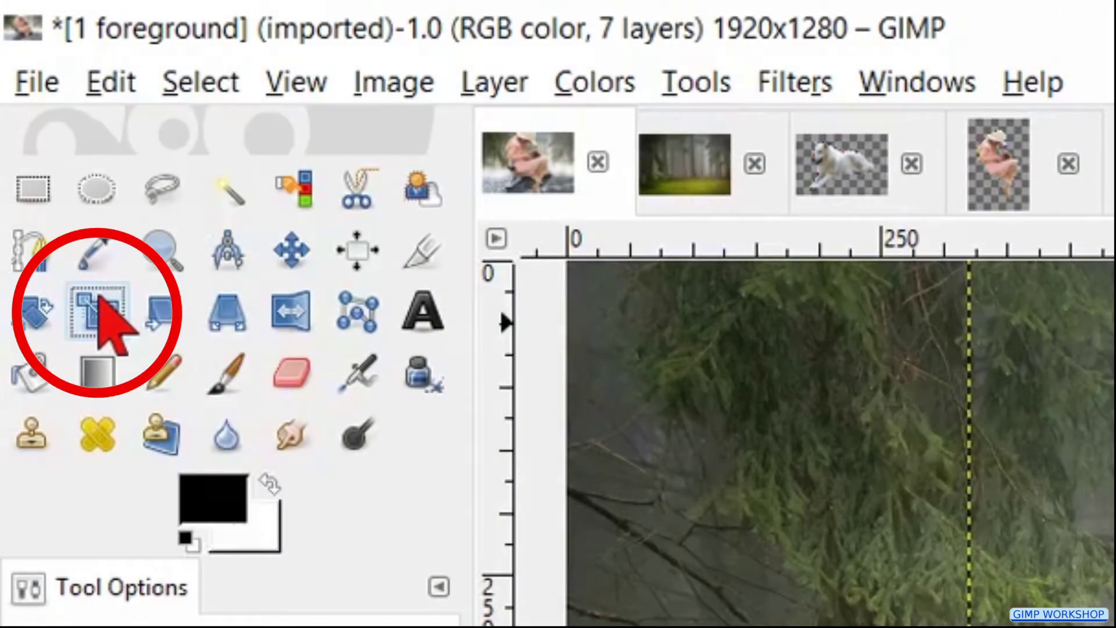
# Scale the girl layer to 293 × 439 px, position her seated on the wolf's back, and keep the layer visible.
pyautogui.click(98, 308)
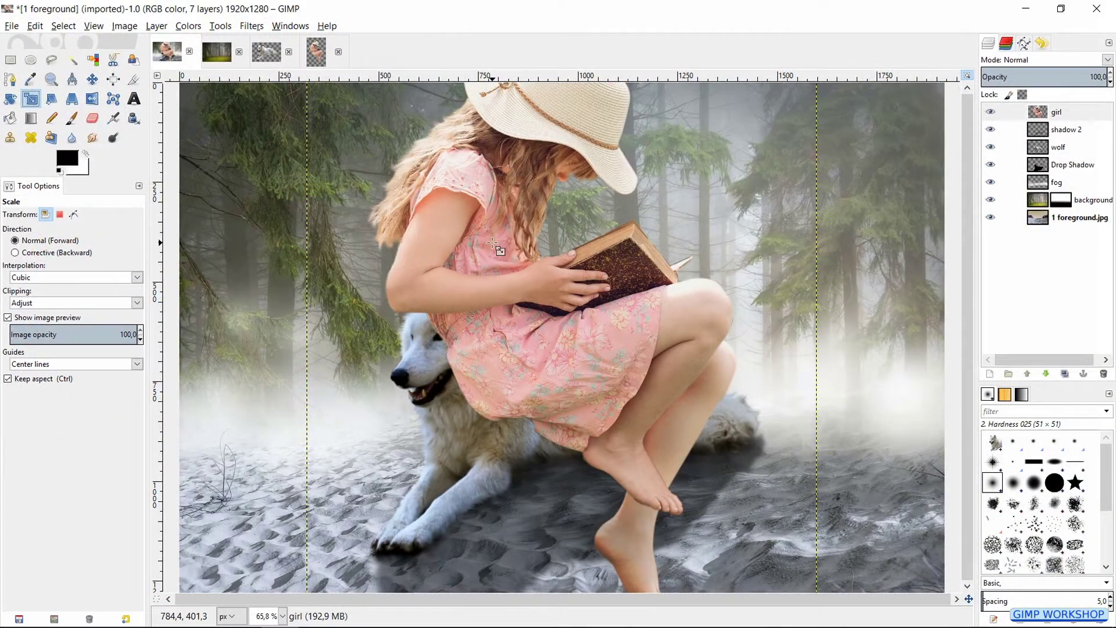
pyautogui.click(492, 243)
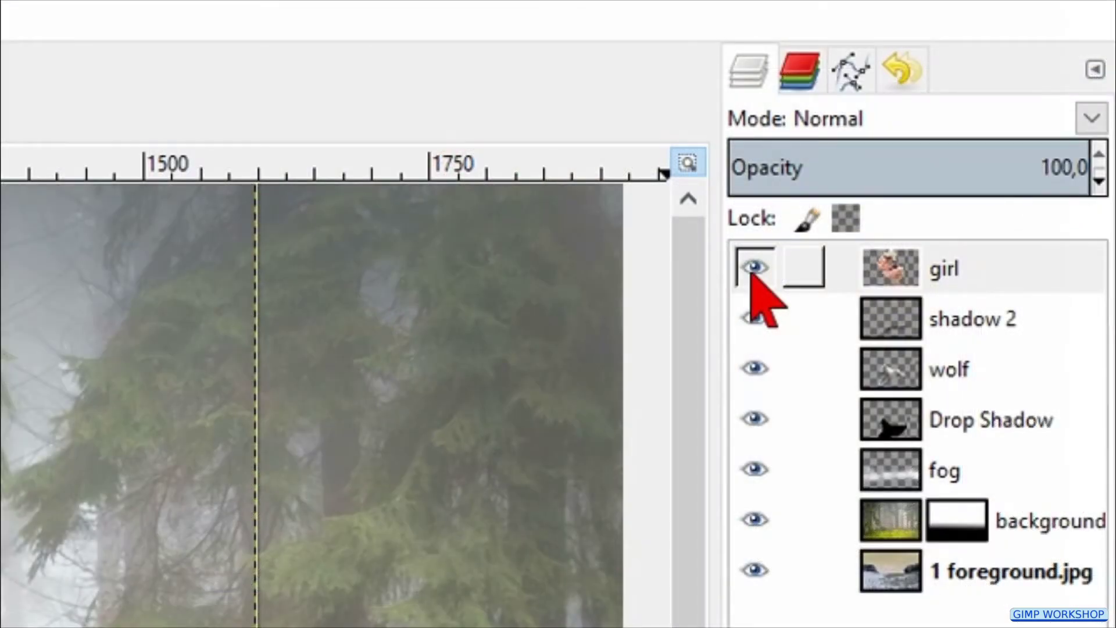
pyautogui.click(753, 268)
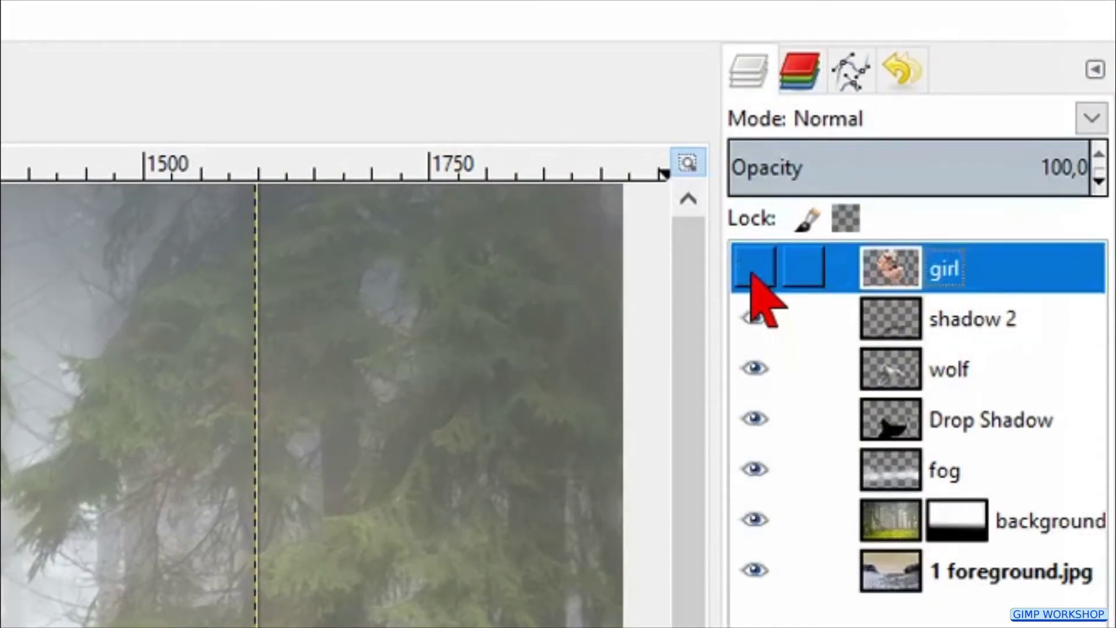
pyautogui.click(739, 273)
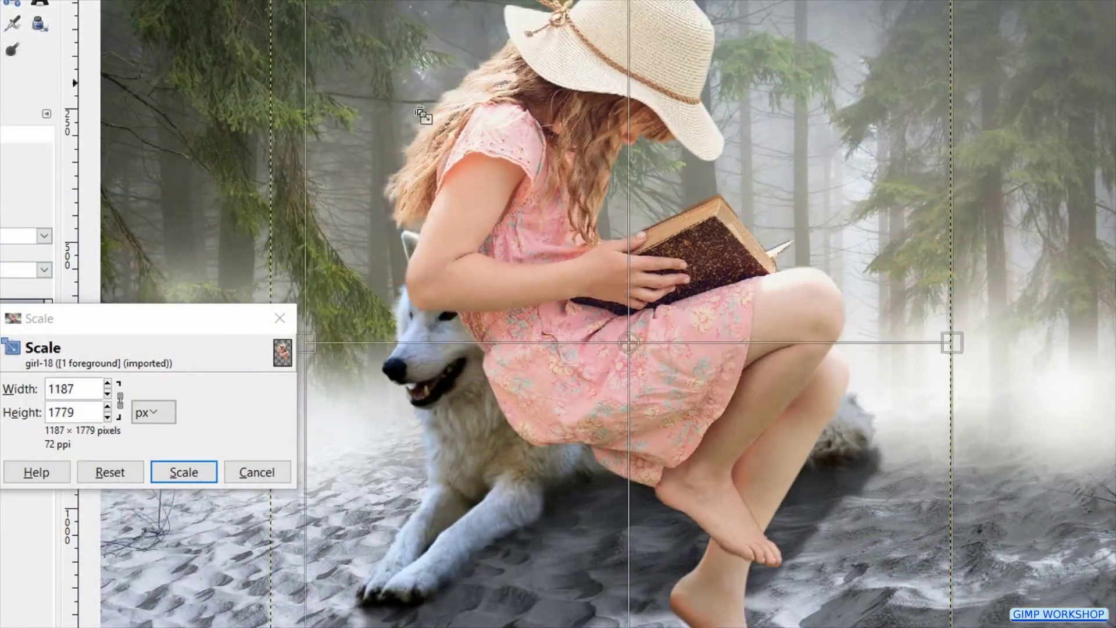
pyautogui.moveTo(423, 114); pyautogui.dragTo(606, 238)
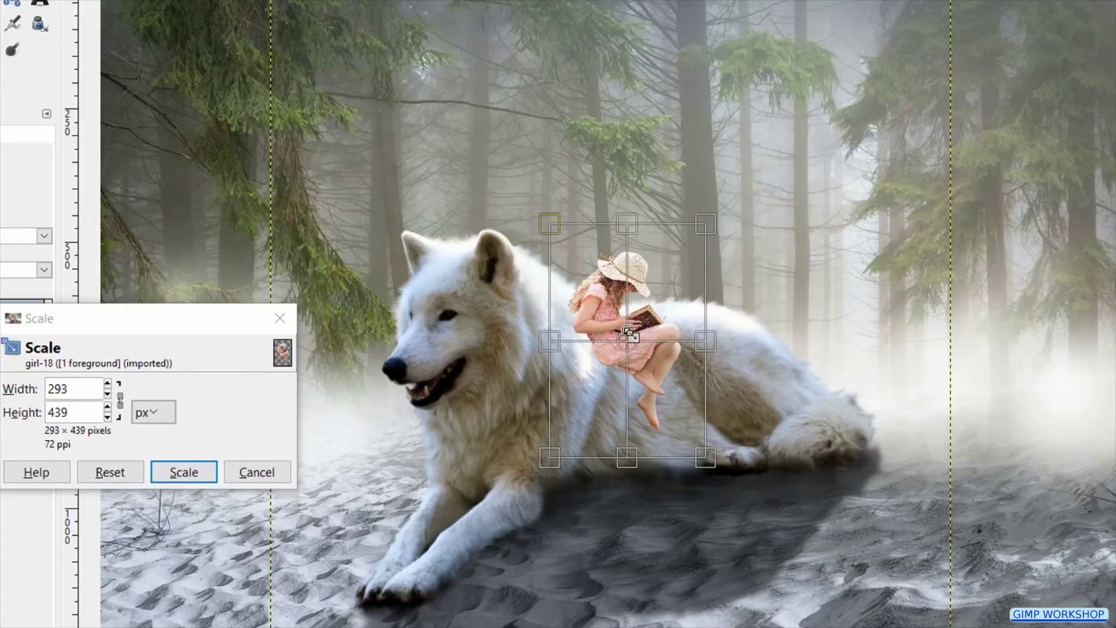
pyautogui.moveTo(626, 343); pyautogui.dragTo(612, 308)
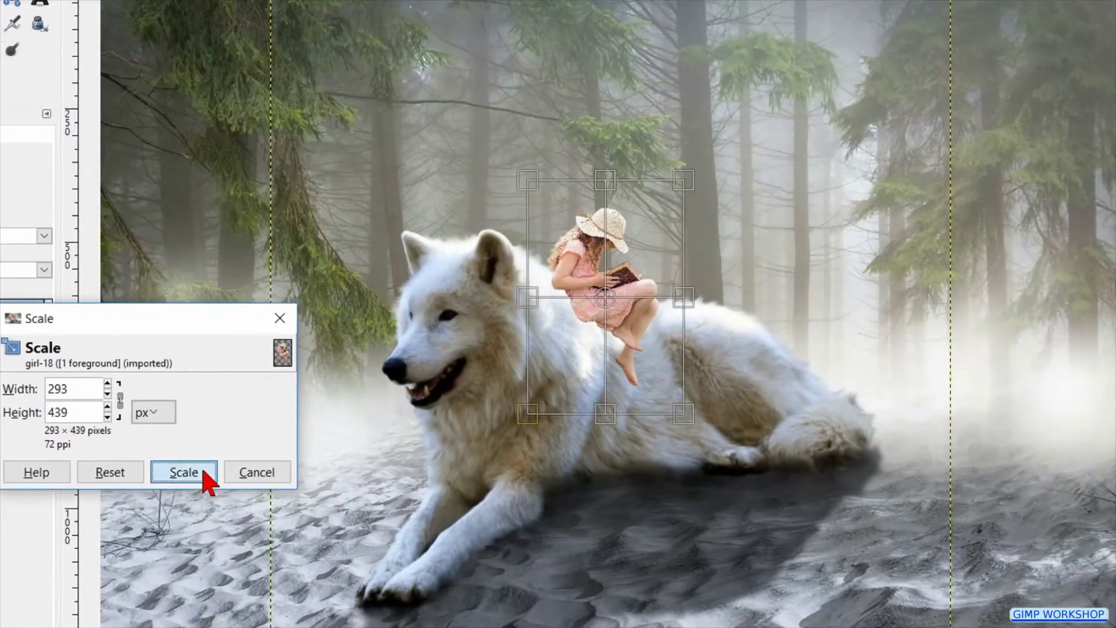
pyautogui.click(642, 504)
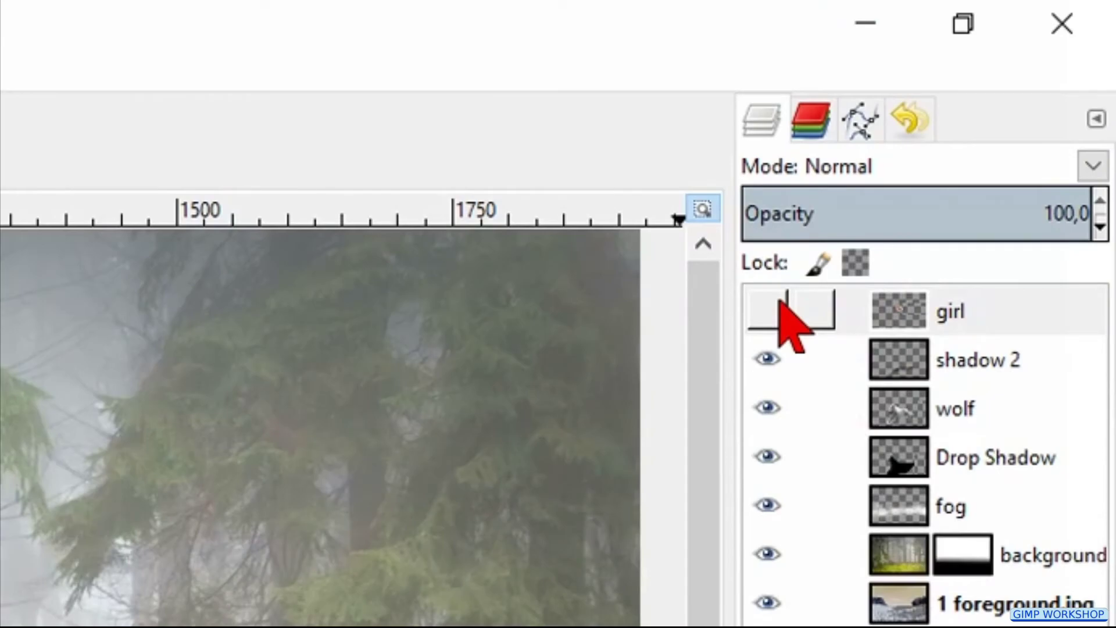
pyautogui.click(773, 308)
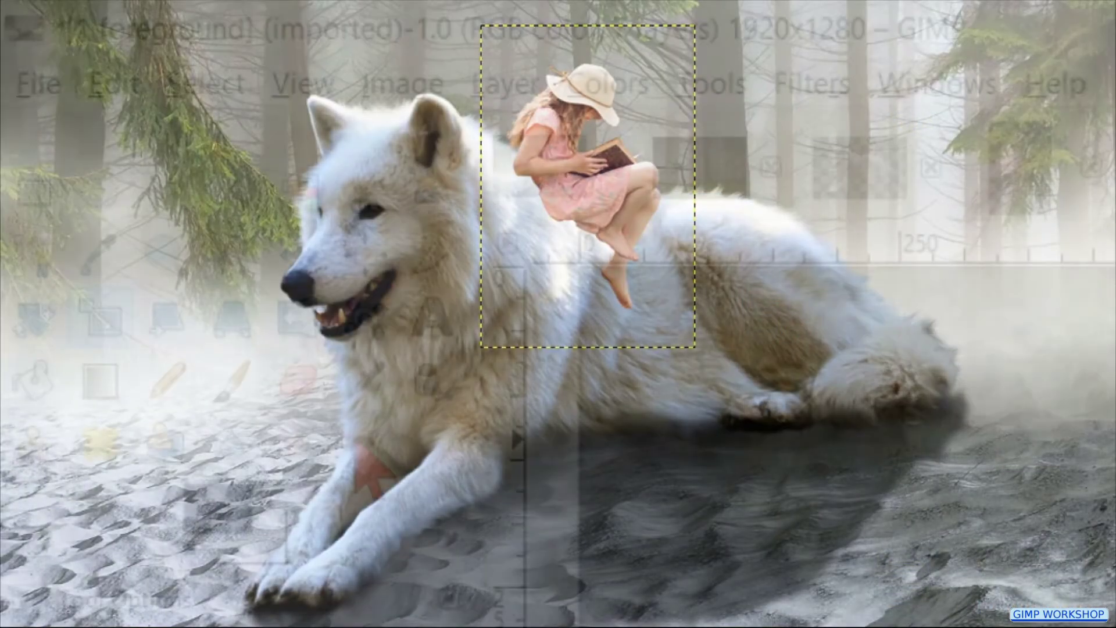
# Set up the Dodge / Burn tool with the Burn type for shading the girl.
pyautogui.click(358, 442)
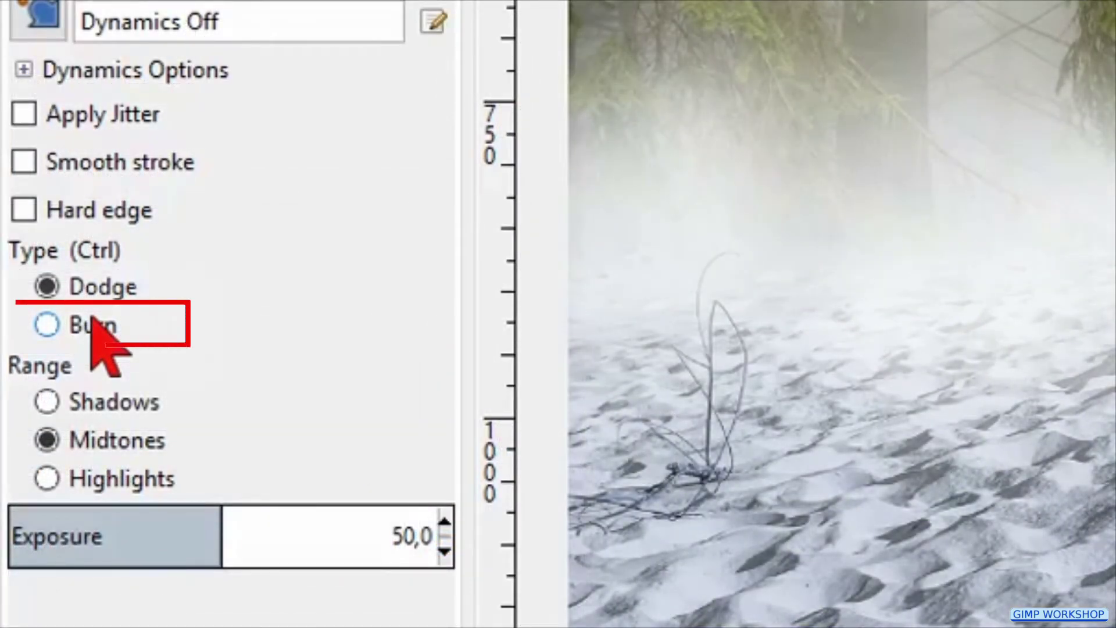
pyautogui.click(93, 325)
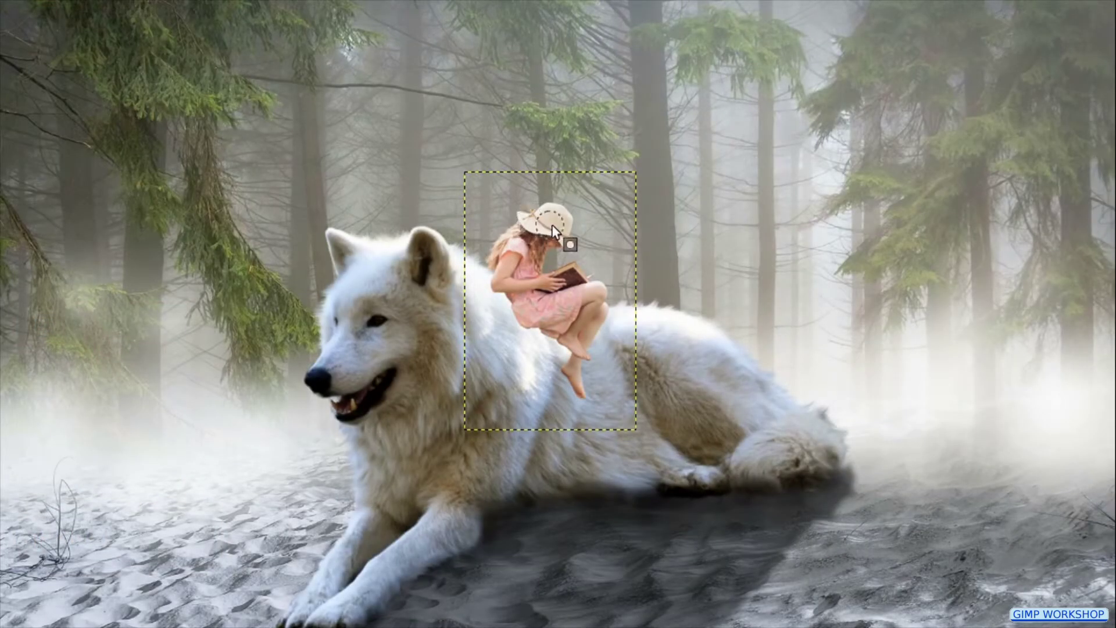
pyautogui.scroll(3, 553, 225)
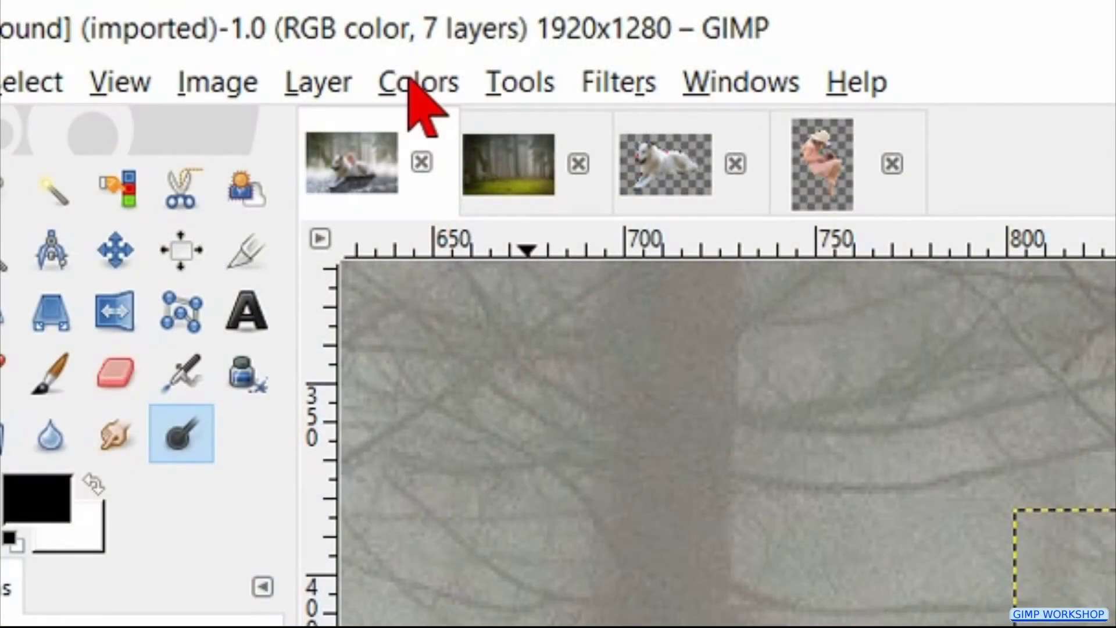
# Lower the girl layer's saturation with Hue-Saturation.
pyautogui.click(414, 93)
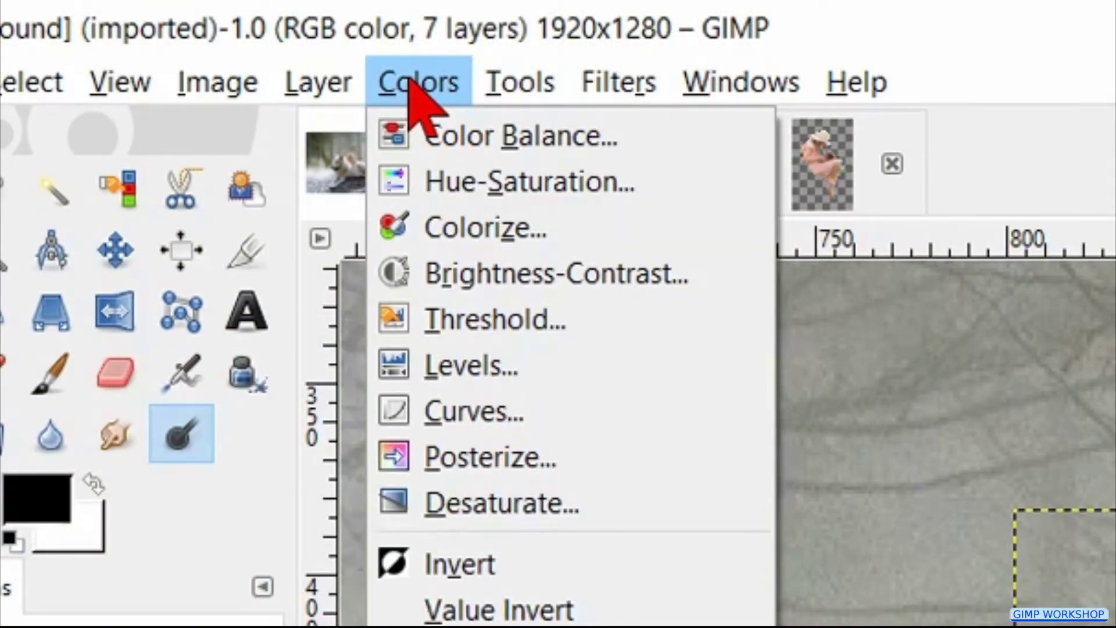
pyautogui.click(482, 196)
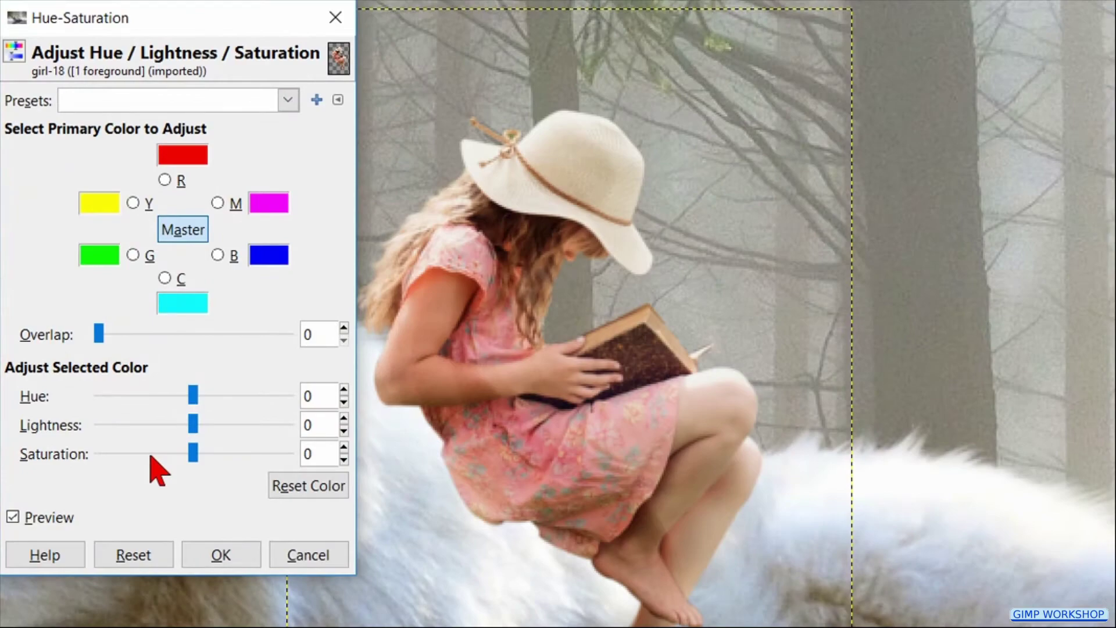
pyautogui.click(150, 457)
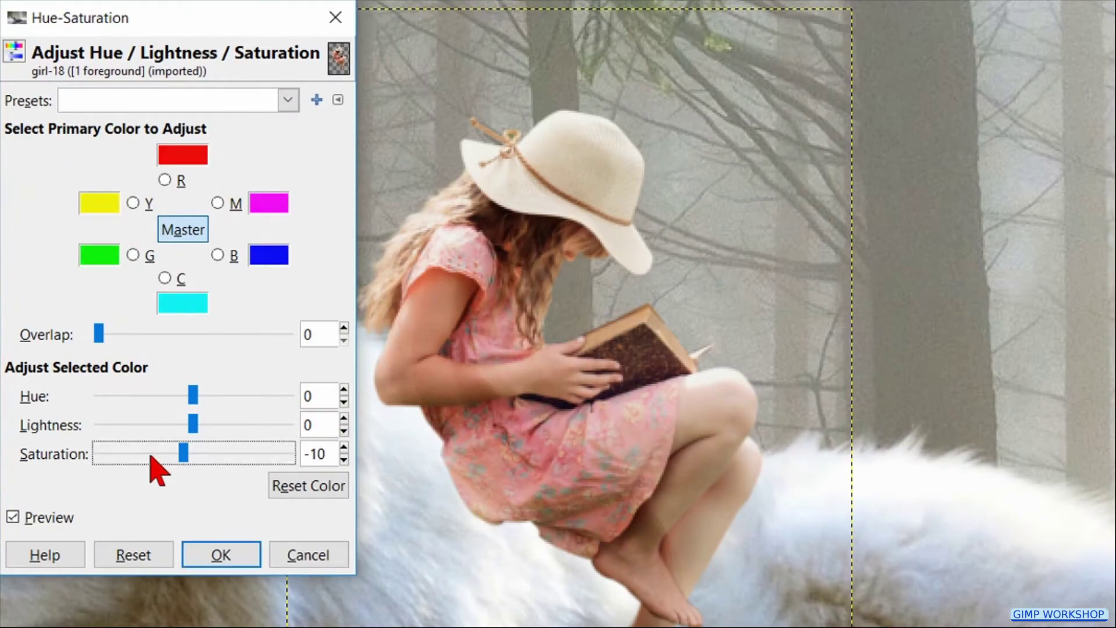
pyautogui.click(151, 456)
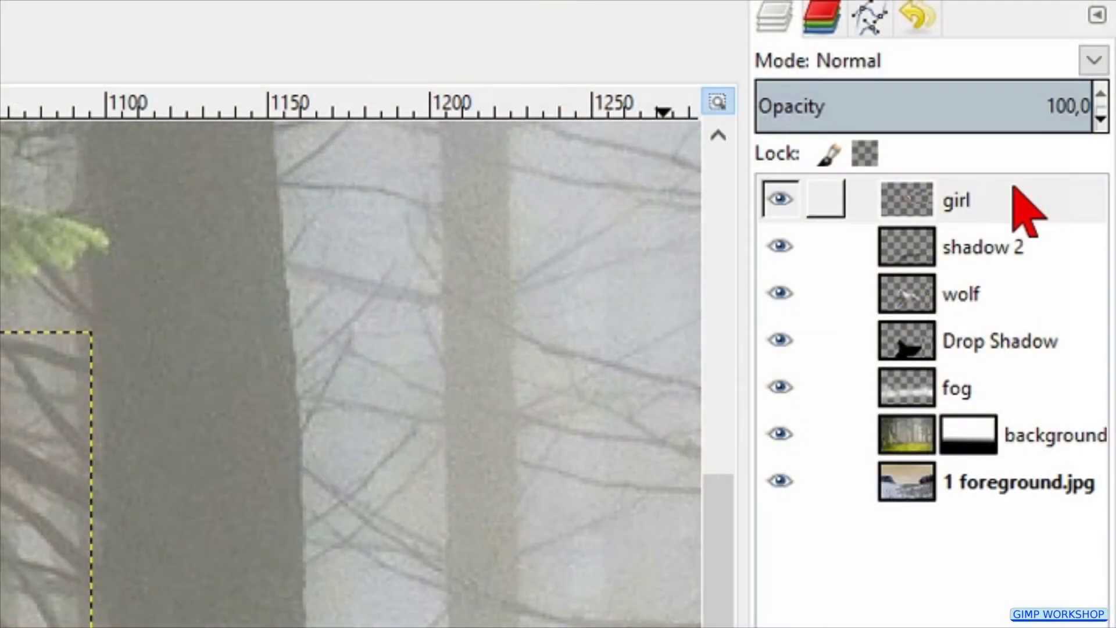
# Move the girl layer below the shadow 2 layer and merge it down into the wolf layer.
pyautogui.click(1016, 195)
pyautogui.moveTo(1014, 188); pyautogui.dragTo(1009, 278)
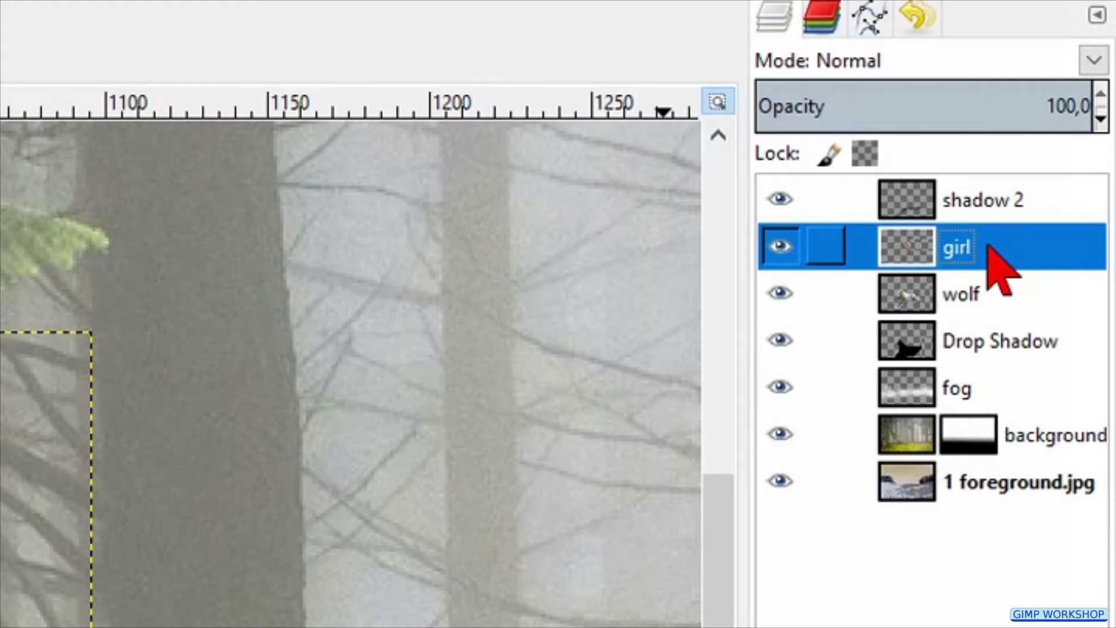
pyautogui.rightClick(995, 260)
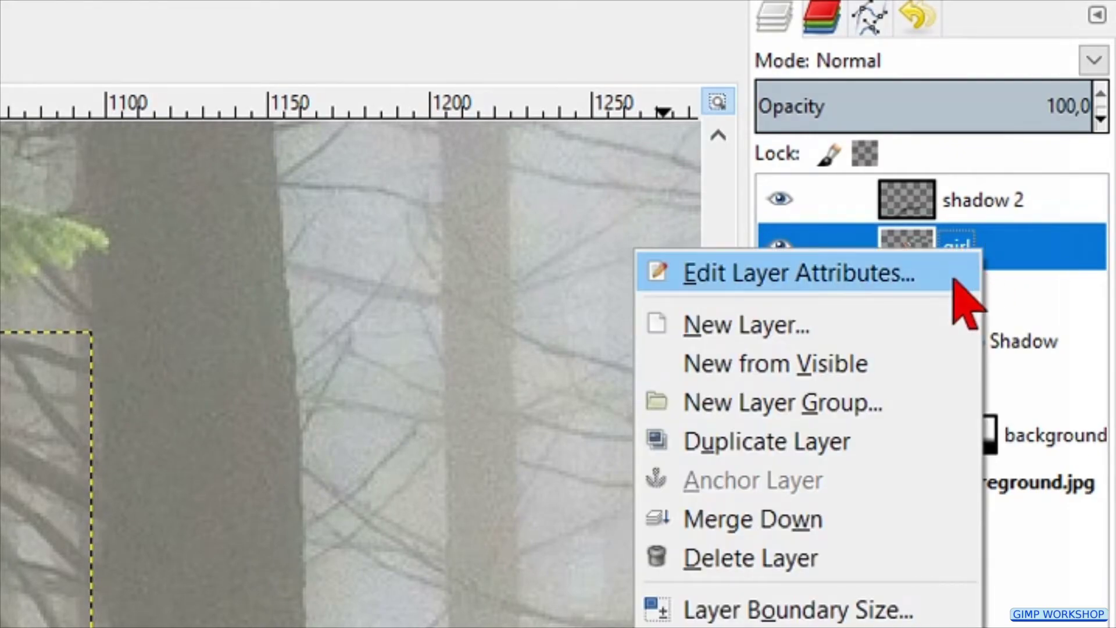
pyautogui.click(737, 525)
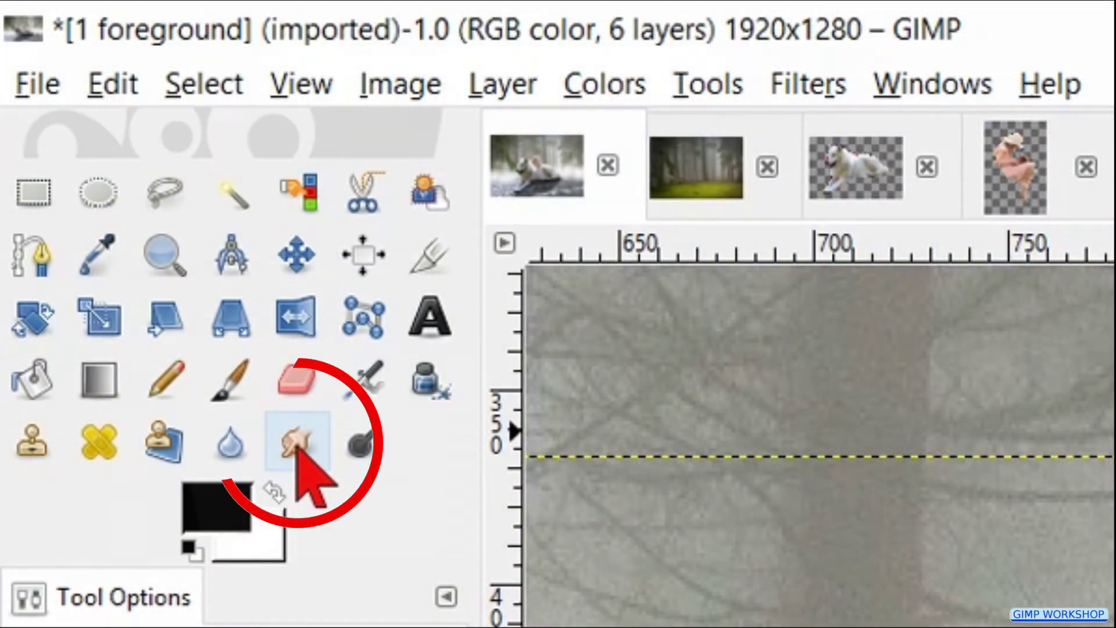
# Smudge the wolf's fur over the edges of the girl's arm, dress and foot using the Bristles 02 brush.
pyautogui.click(298, 446)
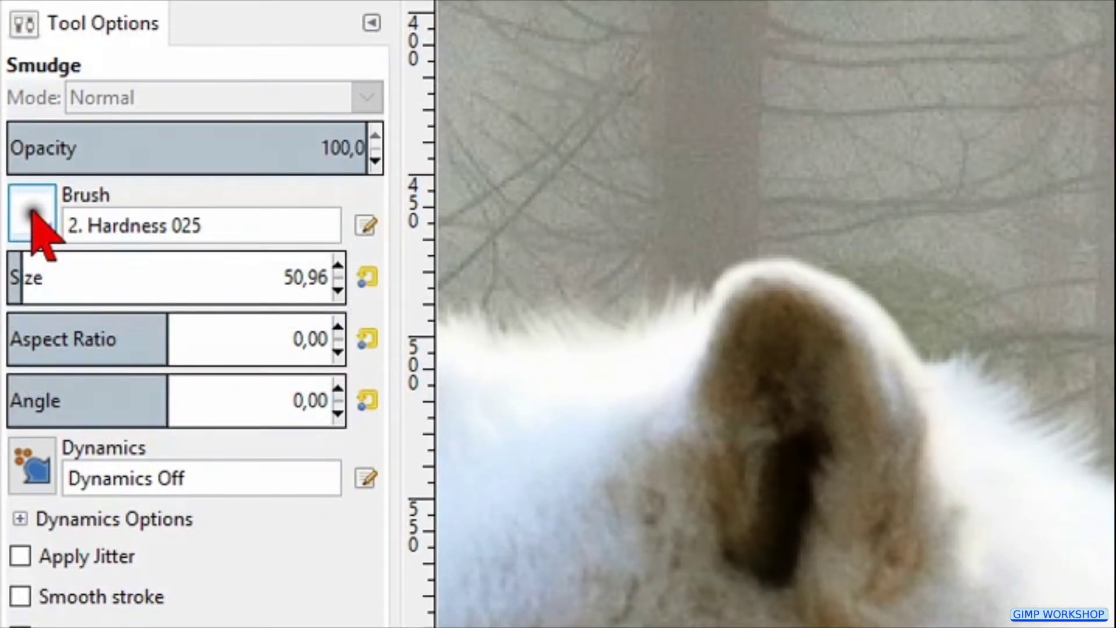
pyautogui.click(32, 212)
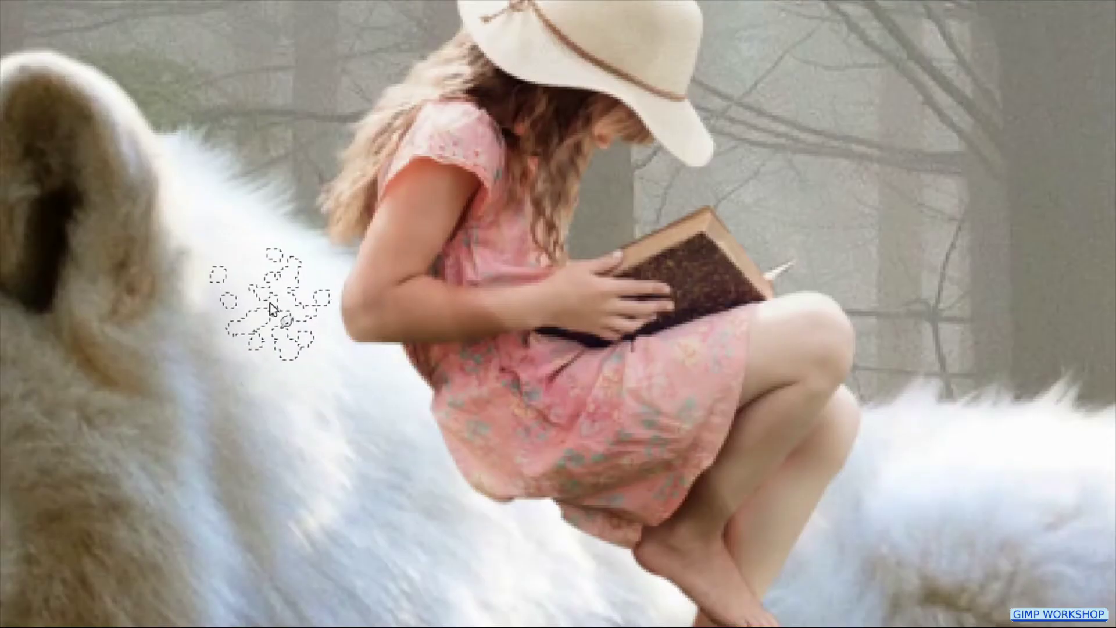
pyautogui.moveTo(271, 308)
pyautogui.mouseDown()
pyautogui.moveTo(311, 305)
pyautogui.moveTo(302, 293)
pyautogui.moveTo(314, 317)
pyautogui.moveTo(359, 338)
pyautogui.moveTo(336, 359)
pyautogui.moveTo(398, 366)
pyautogui.moveTo(362, 415)
pyautogui.moveTo(499, 429)
pyautogui.moveTo(422, 468)
pyautogui.moveTo(478, 462)
pyautogui.moveTo(540, 530)
pyautogui.moveTo(635, 573)
pyautogui.mouseUp()
pyautogui.scroll(-5, 584, 281)
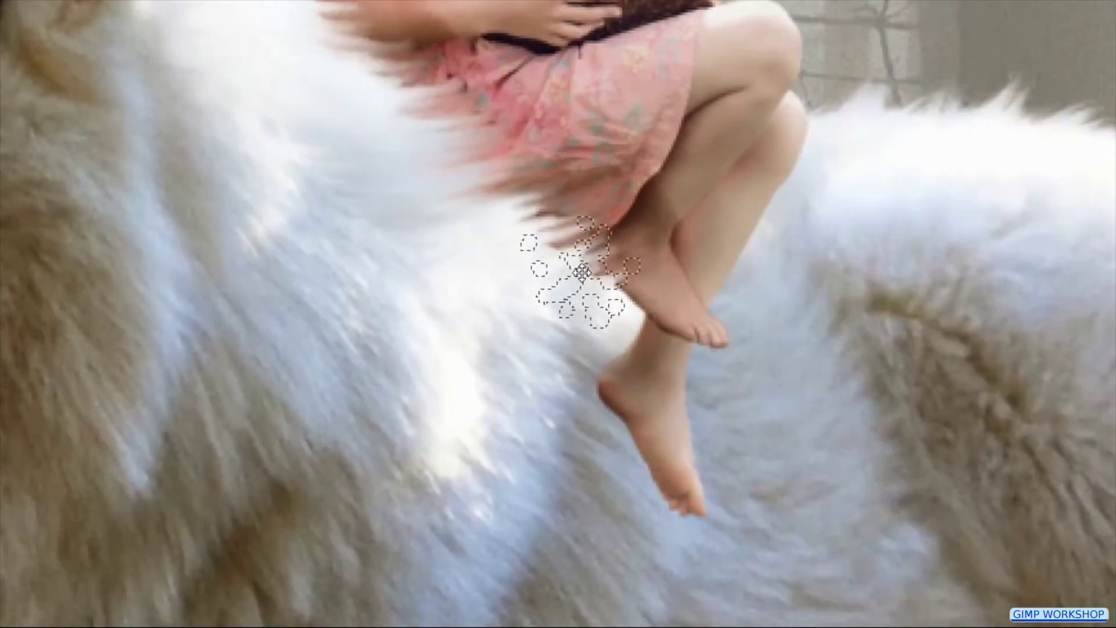
pyautogui.moveTo(569, 373)
pyautogui.mouseDown()
pyautogui.moveTo(523, 373)
pyautogui.moveTo(605, 391)
pyautogui.moveTo(511, 249)
pyautogui.mouseUp()
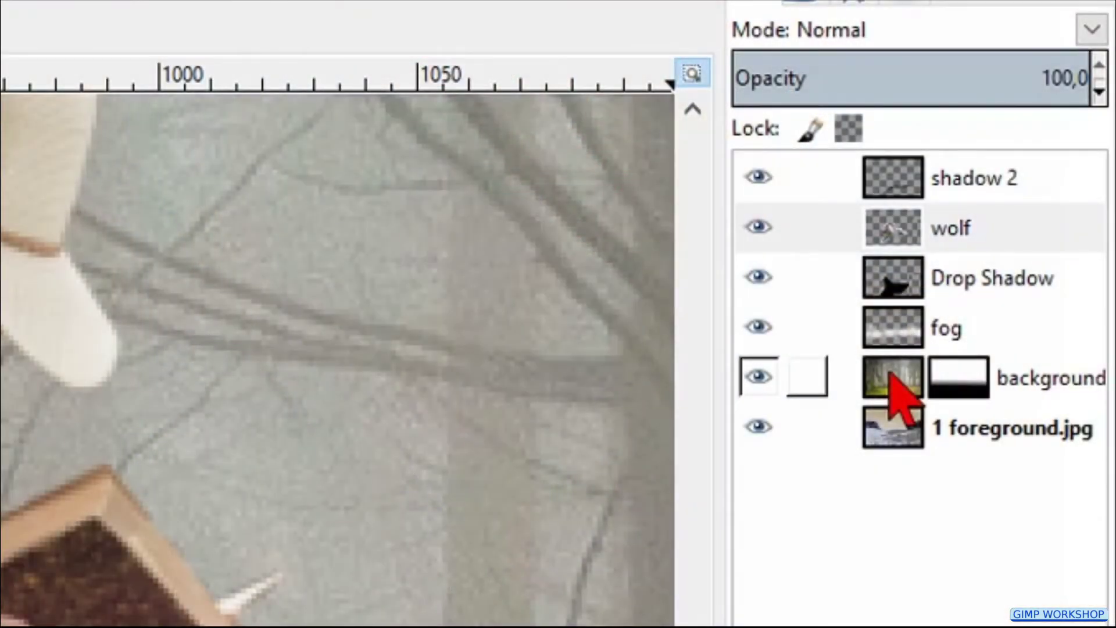
# Start the Lighting Effects filter on the background layer's image and set its distance to 0,300.
pyautogui.click(891, 372)
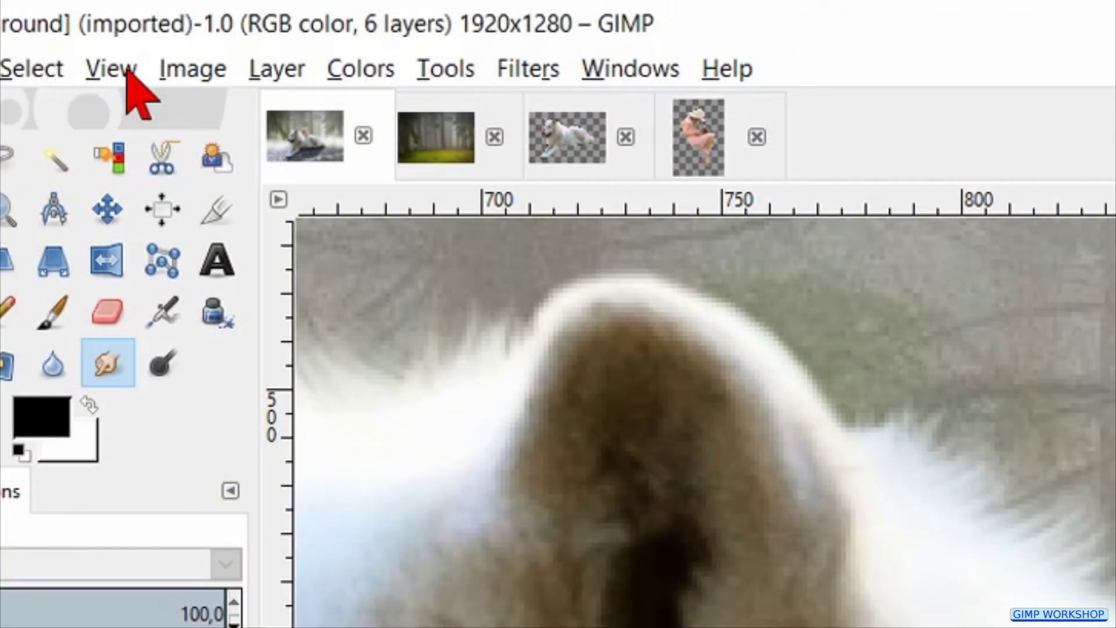
pyautogui.click(134, 87)
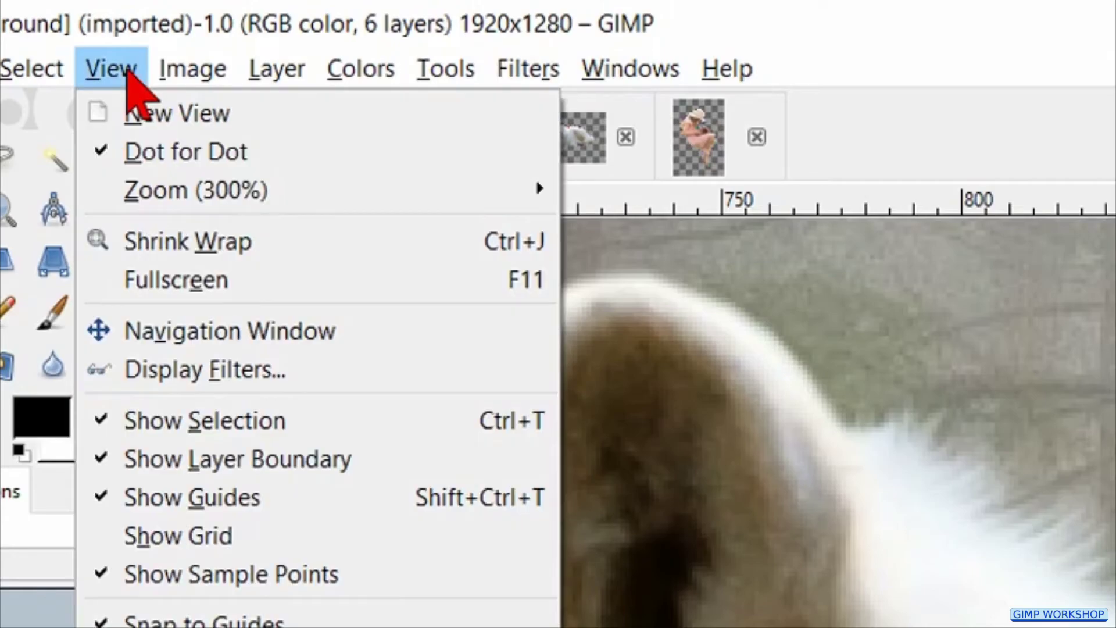
pyautogui.moveTo(461, 200)
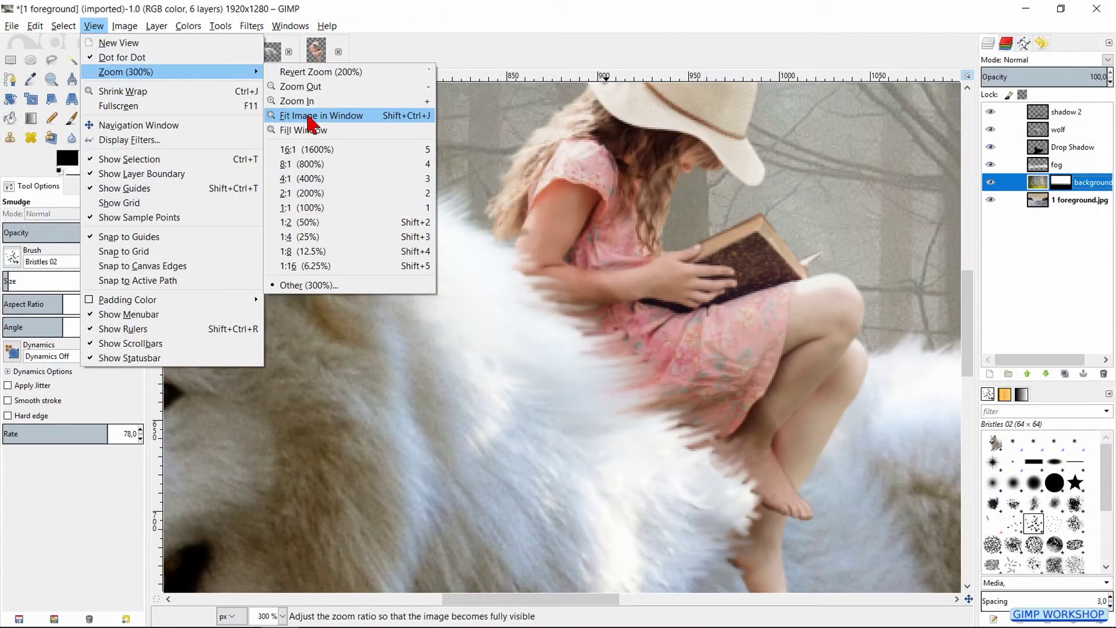
pyautogui.click(309, 121)
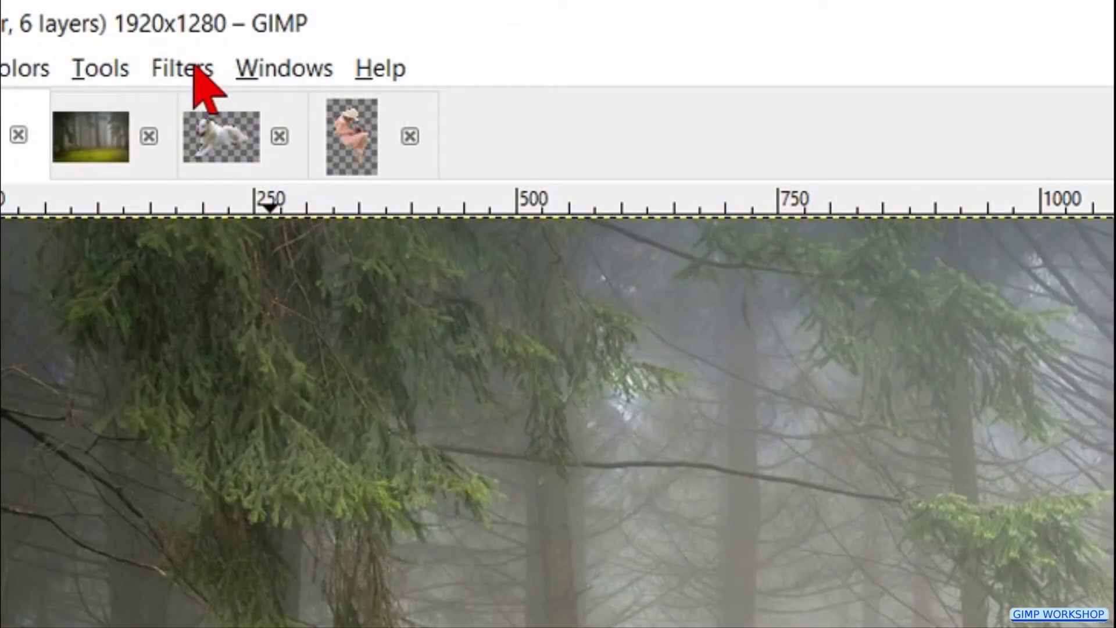
pyautogui.click(197, 70)
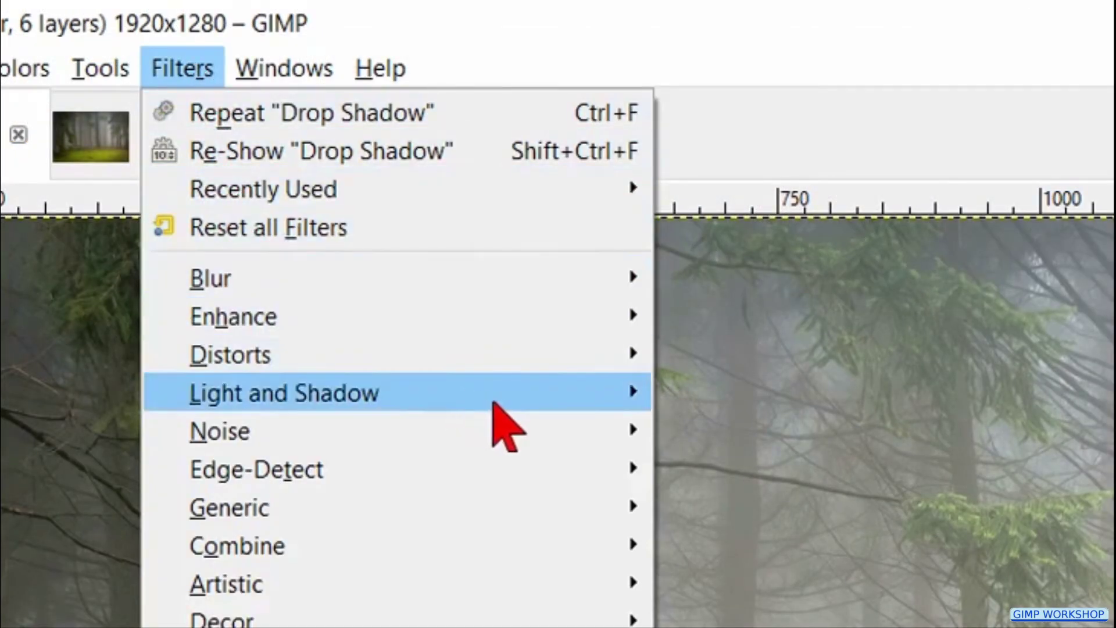
pyautogui.moveTo(509, 401)
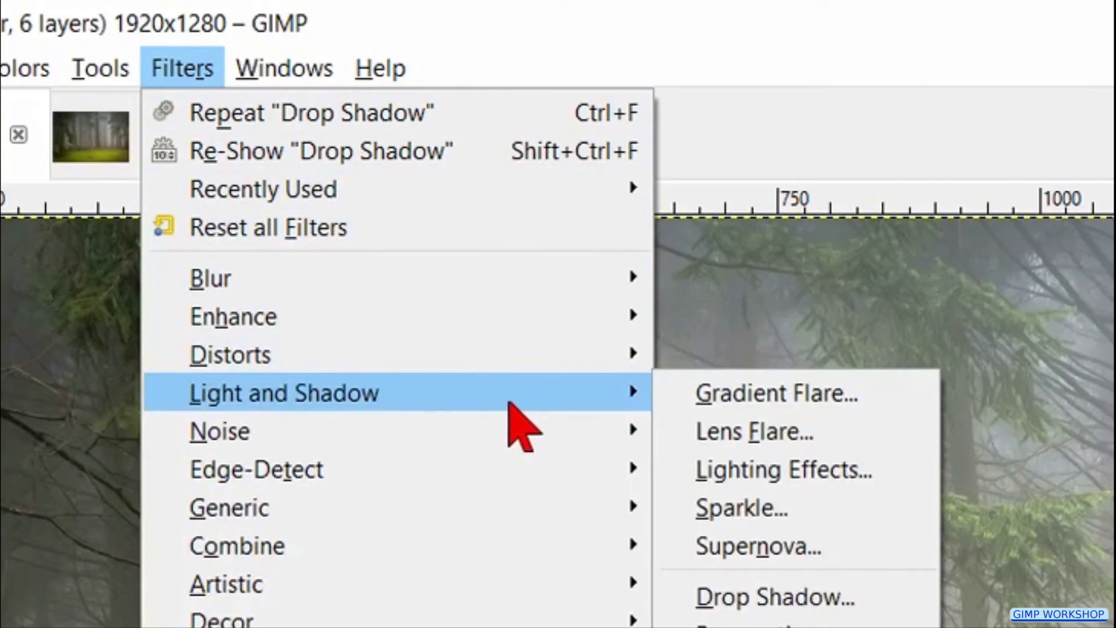
pyautogui.click(797, 471)
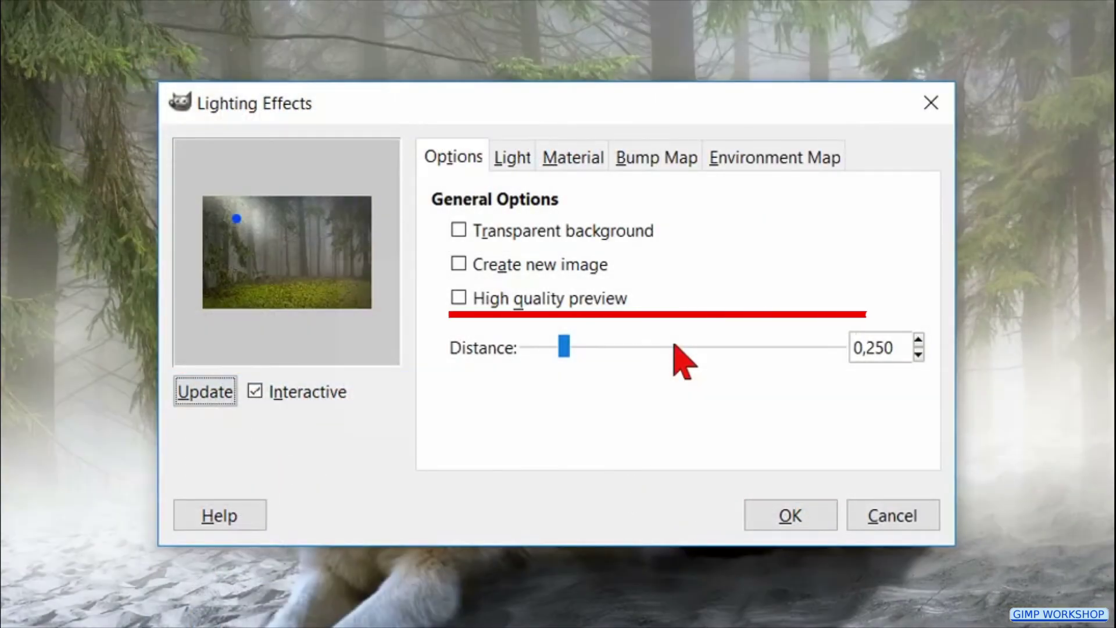
pyautogui.click(676, 348)
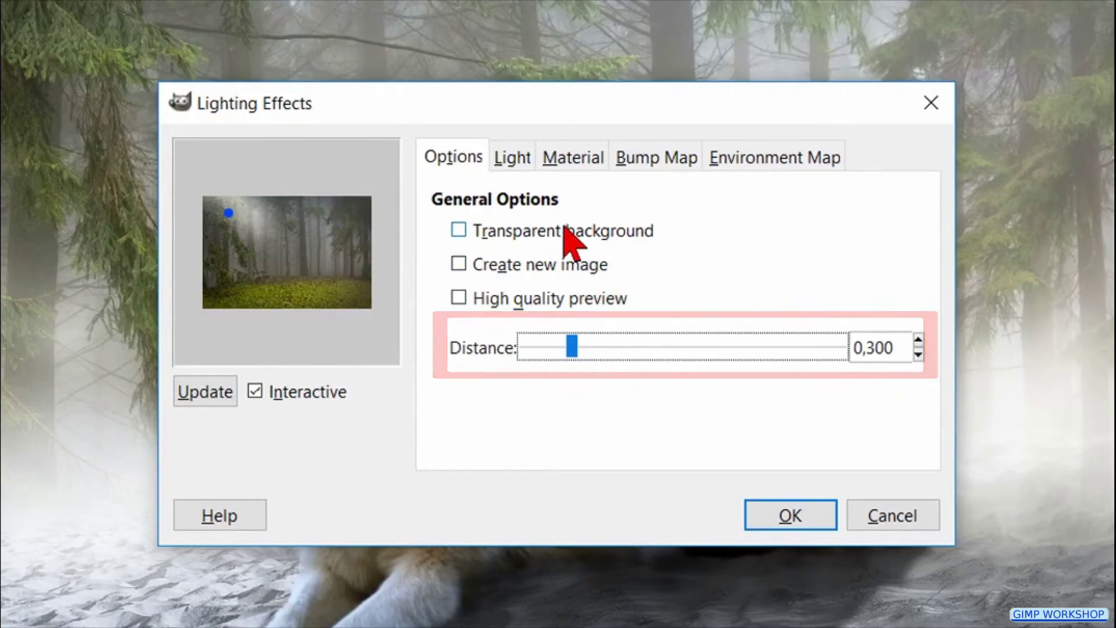
# Set Light 1's X position to 1,30 and apply the lighting effect to the background.
pyautogui.click(513, 164)
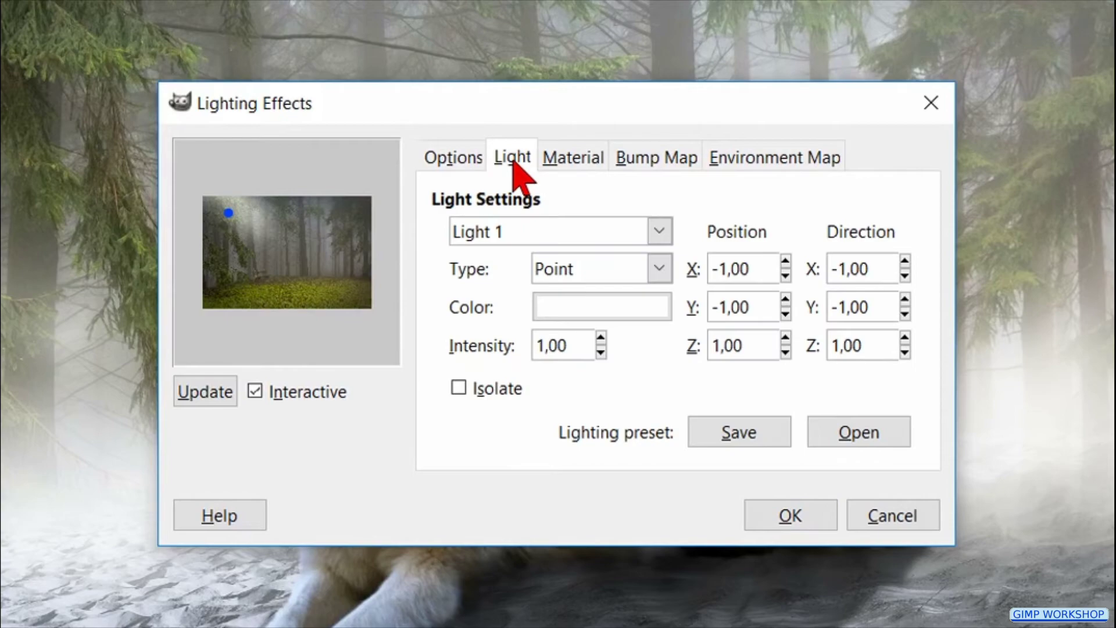
pyautogui.click(779, 268)
pyautogui.doubleClick(779, 268)
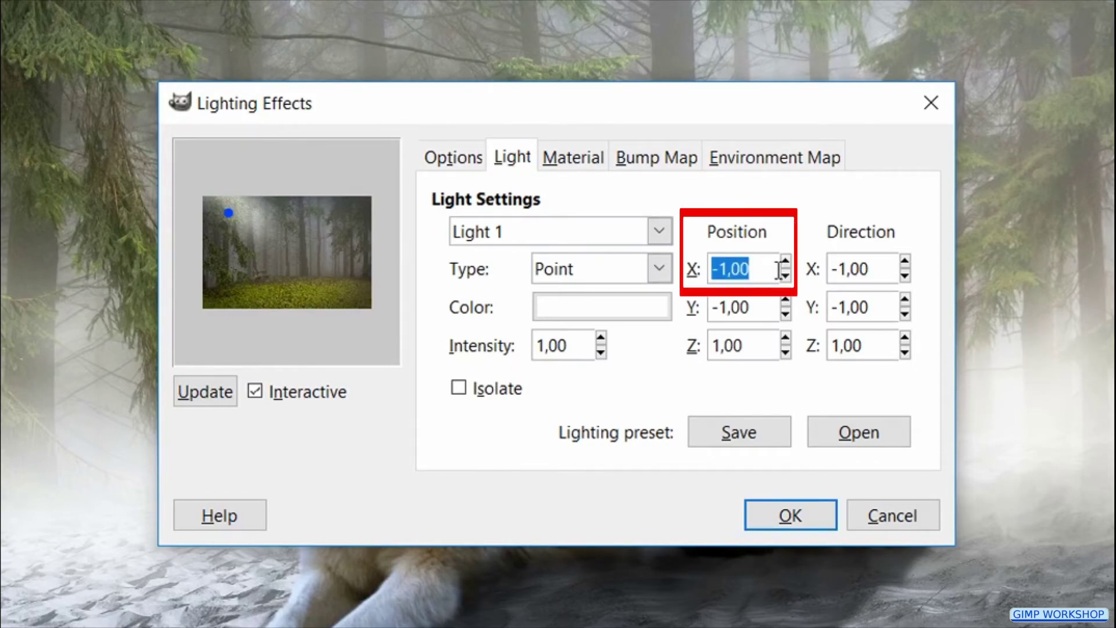
pyautogui.write('1,')
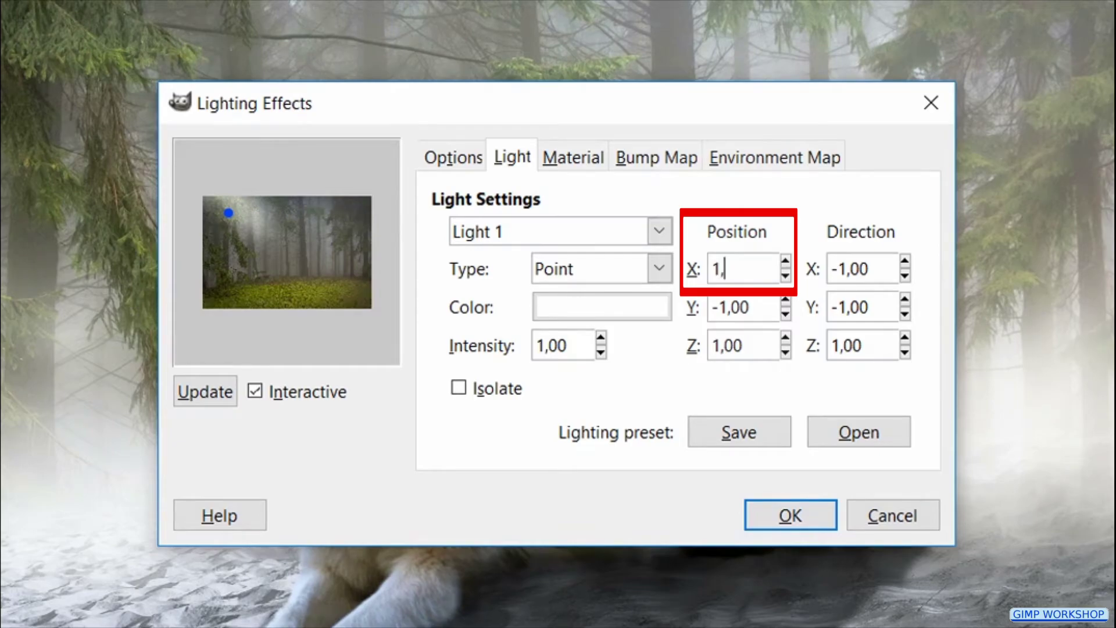
pyautogui.write('30')
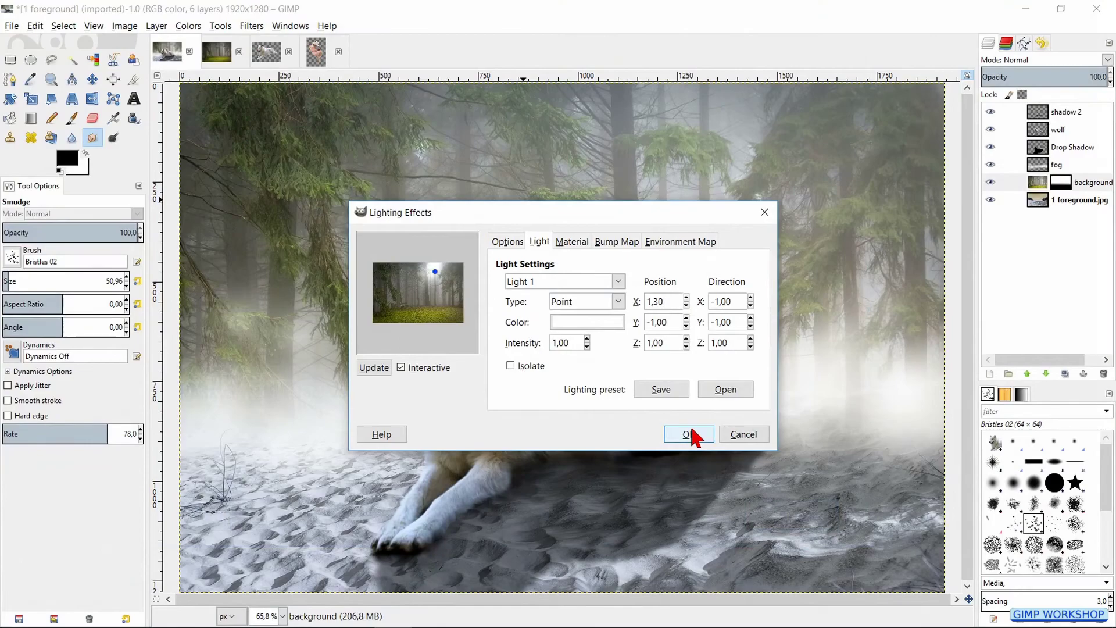
pyautogui.click(688, 435)
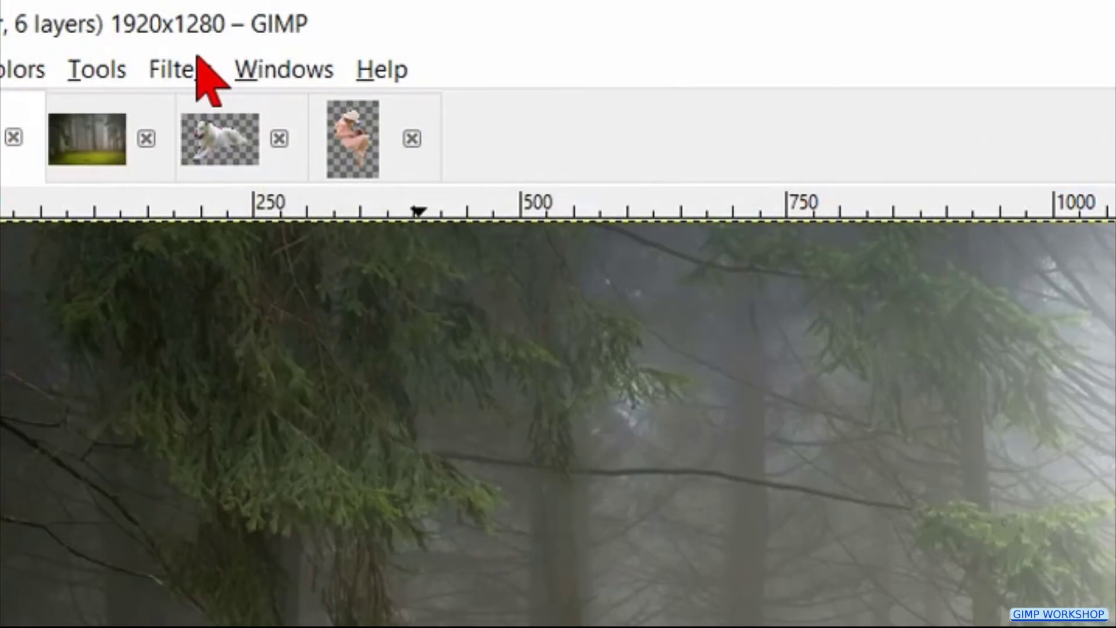
# Start the Supernova filter on the background and center the nova on the bright glow at X 1305, Y 144 px.
pyautogui.click(258, 22)
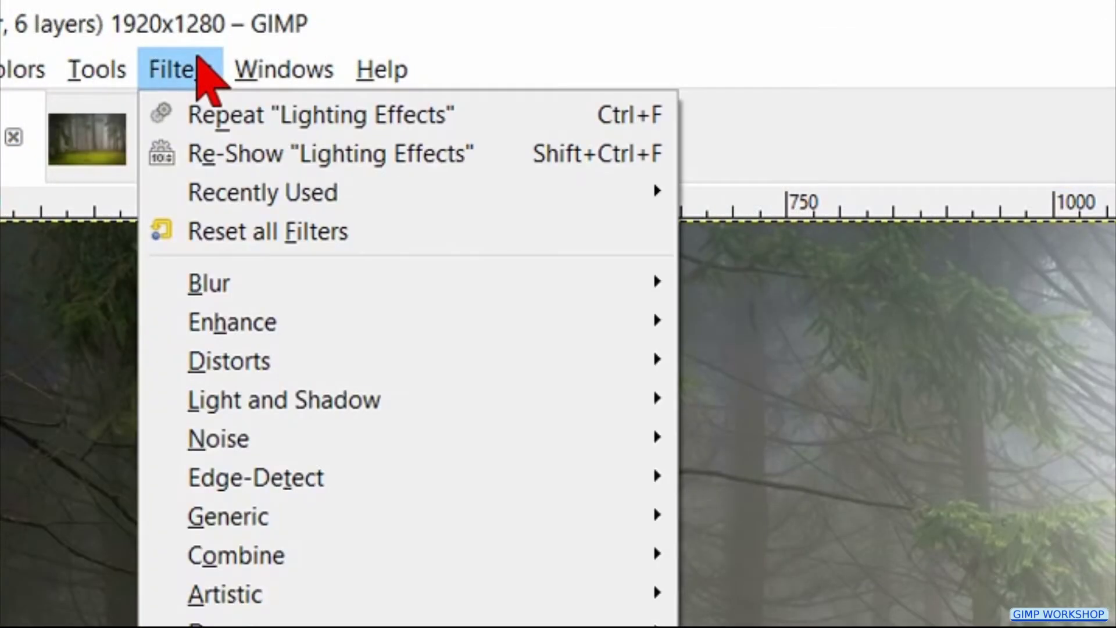
pyautogui.moveTo(577, 402)
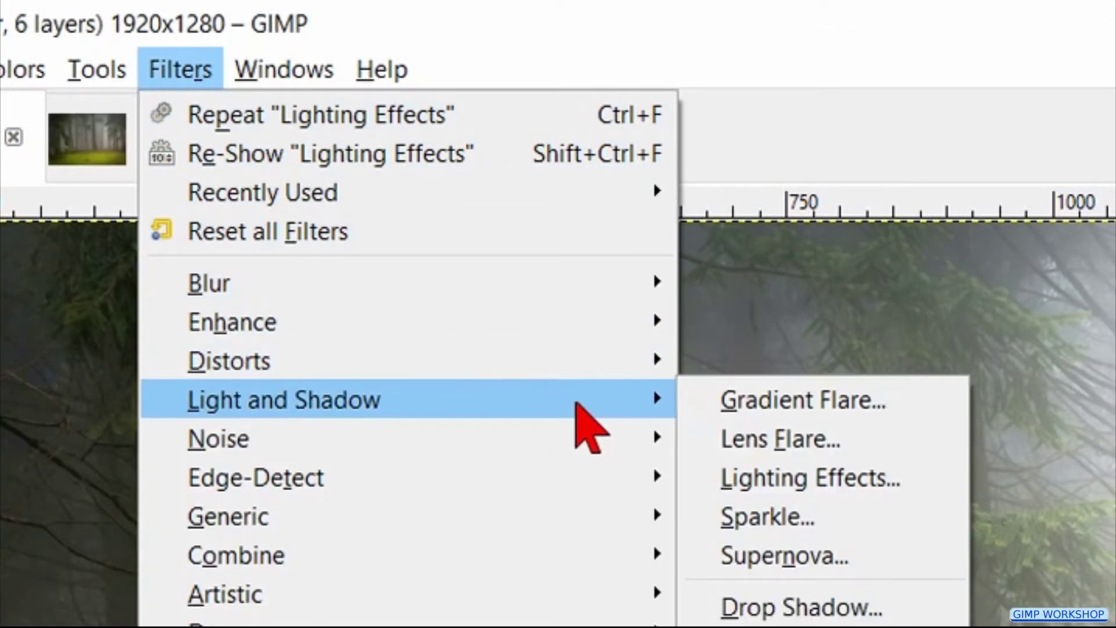
pyautogui.click(806, 556)
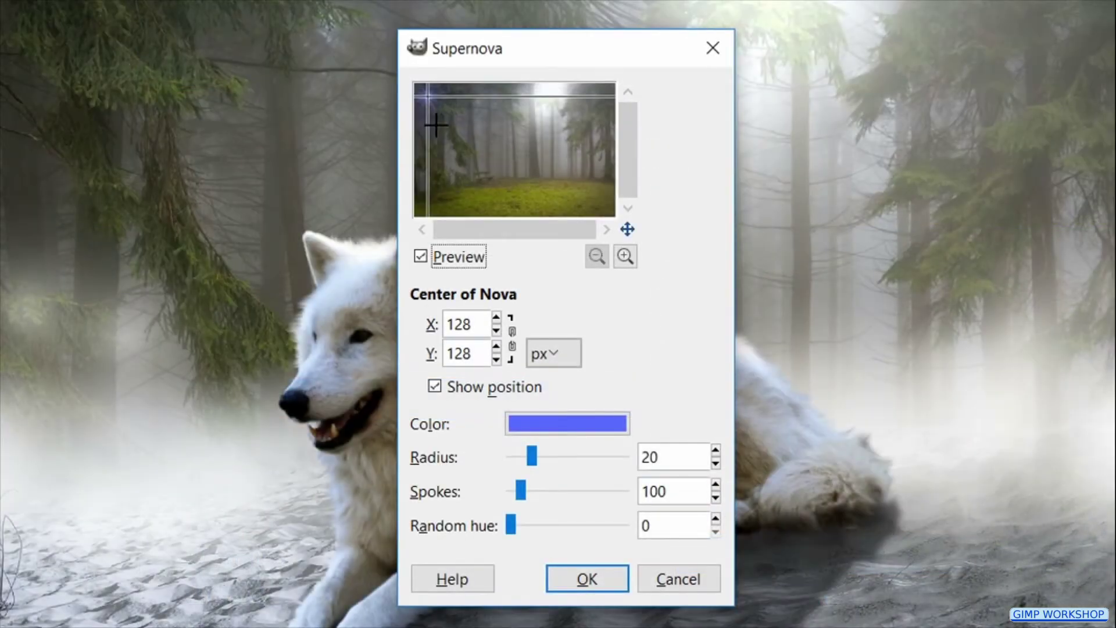
pyautogui.click(551, 98)
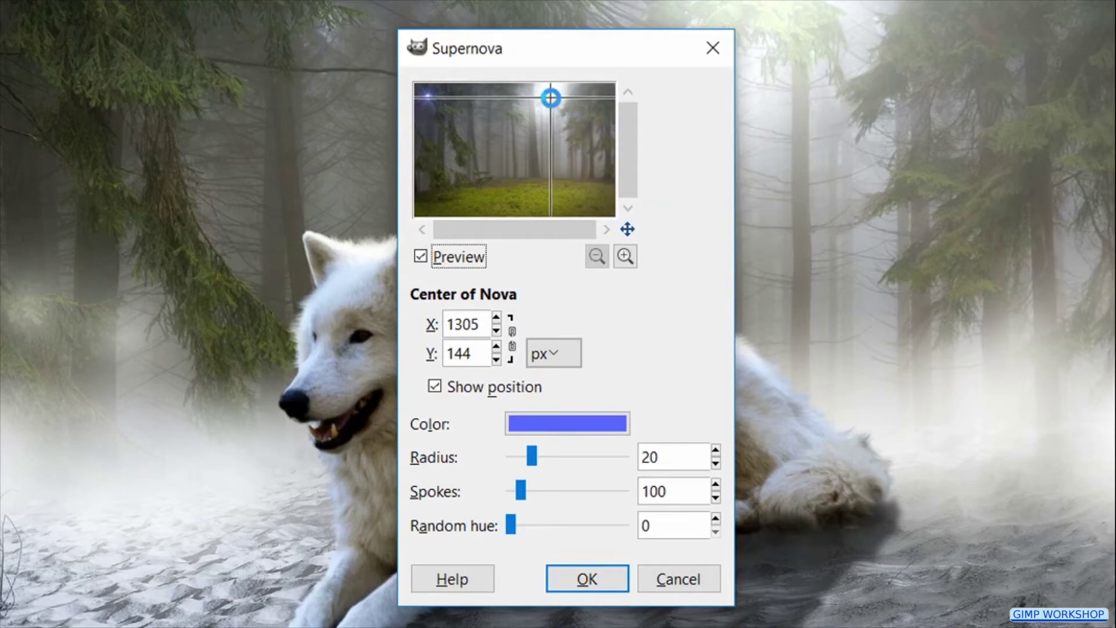
# Set the supernova color to the pale yellow efd795.
pyautogui.click(564, 422)
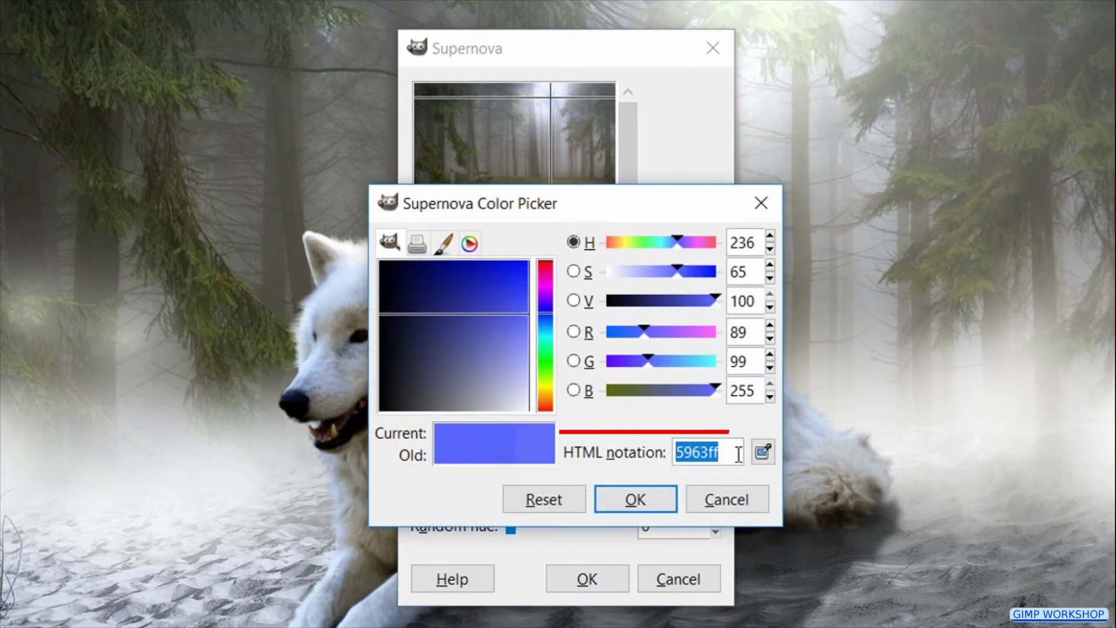
pyautogui.write('efd')
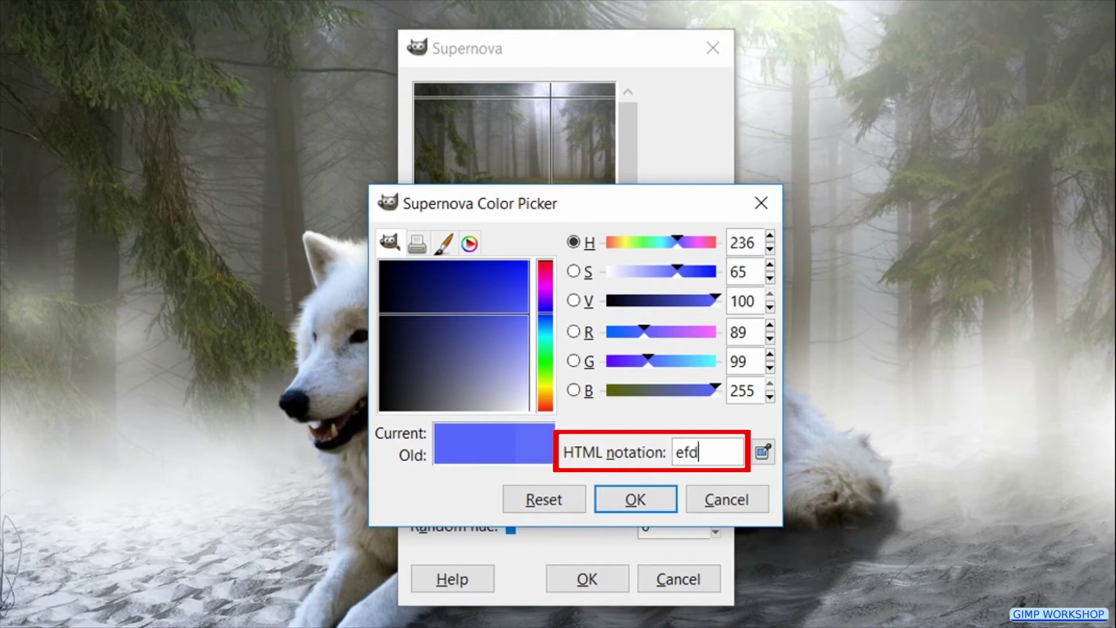
pyautogui.write('795')
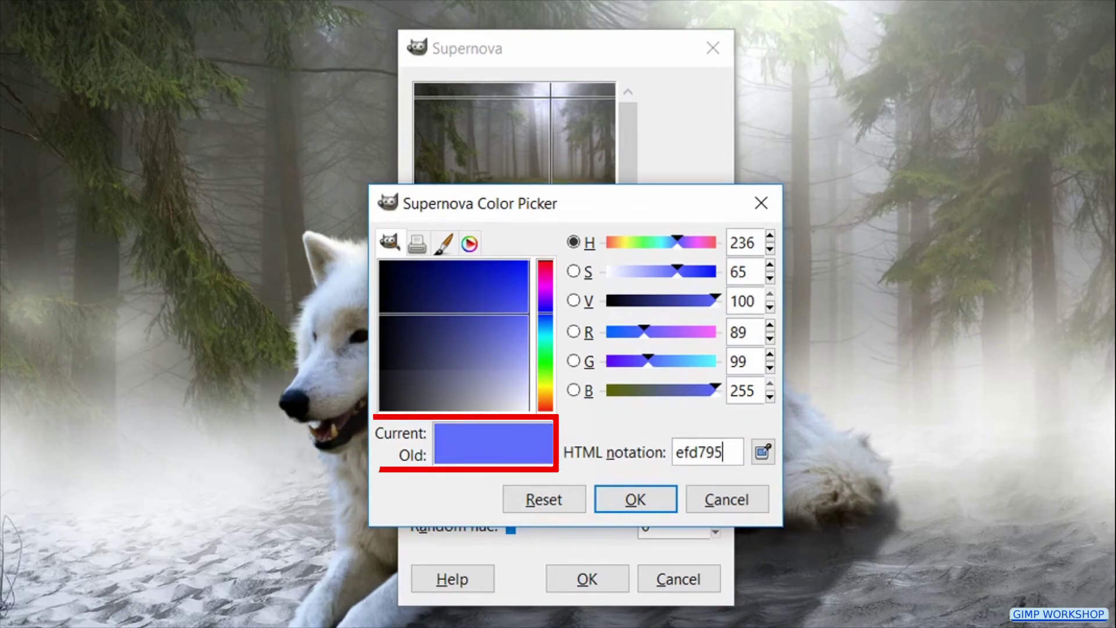
pyautogui.press('Return')
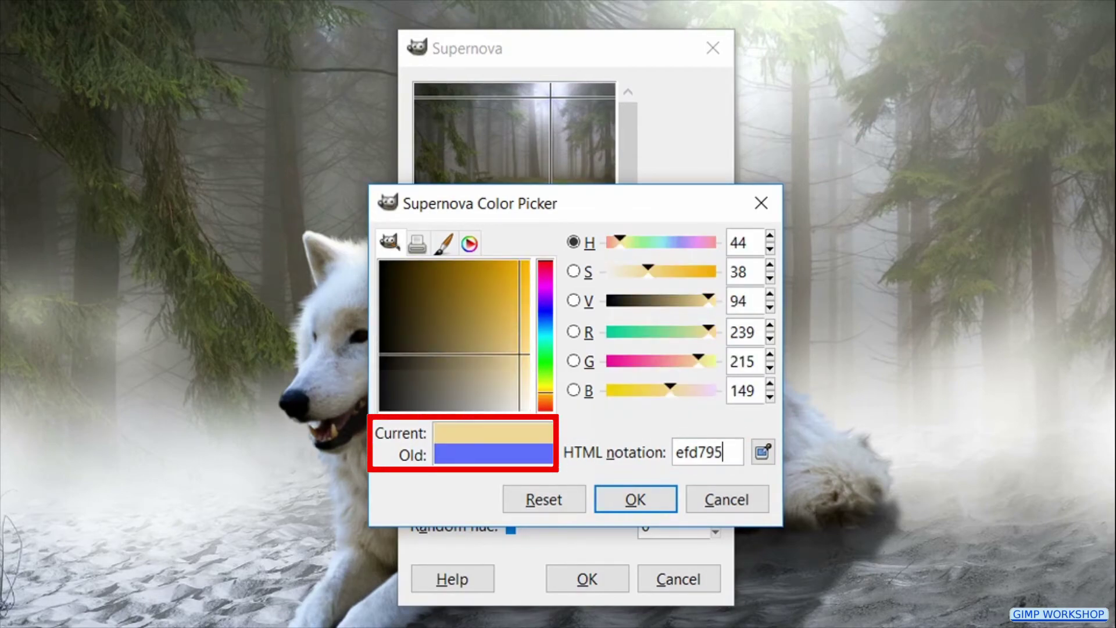
pyautogui.click(635, 498)
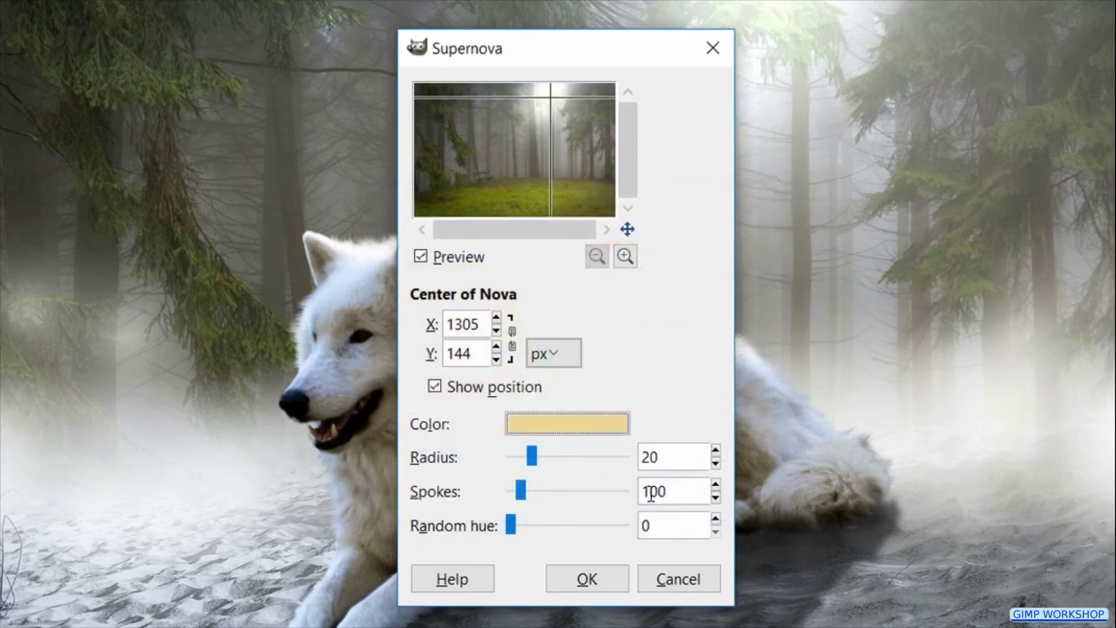
# Set the supernova radius to 40 and apply the filter to the background.
pyautogui.click(598, 466)
pyautogui.click(593, 457)
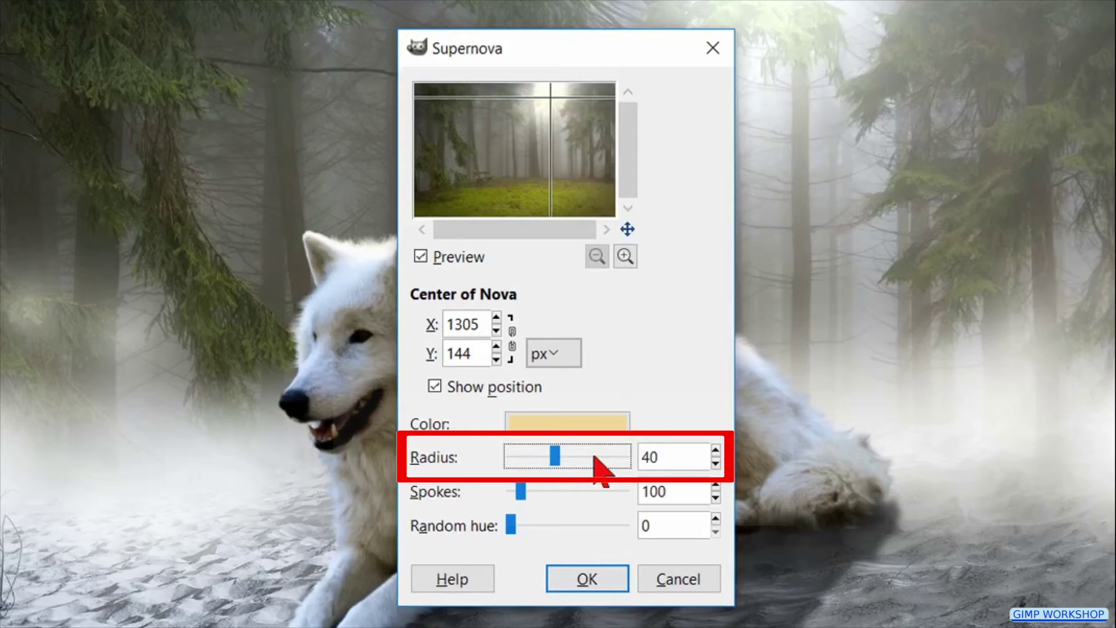
pyautogui.click(587, 578)
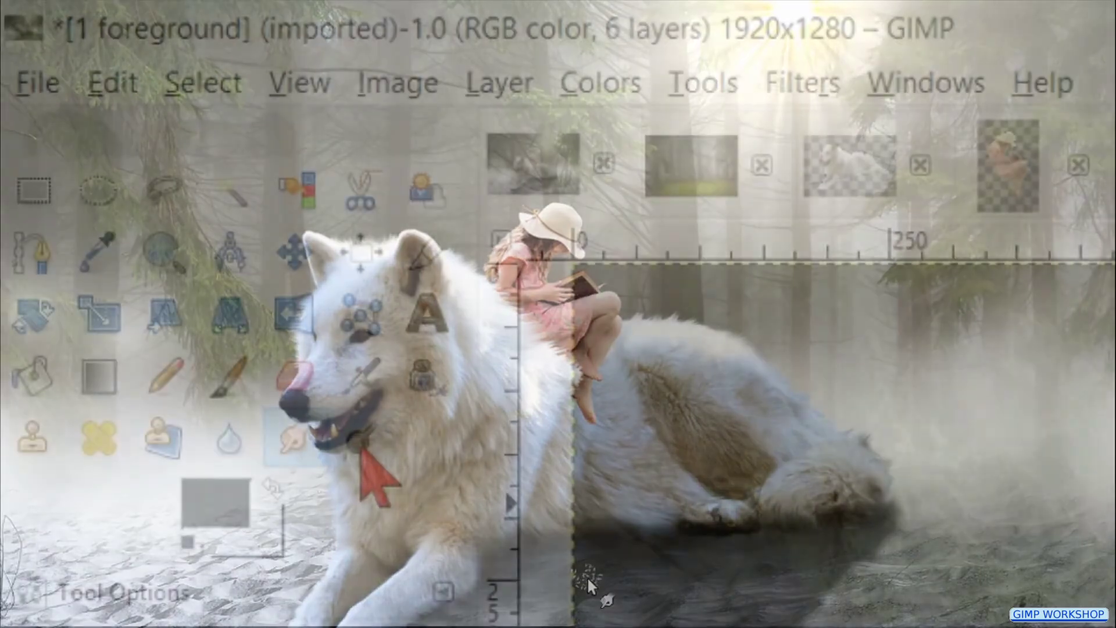
# Set up the Dodge / Burn tool with the 2. Hardness 075 brush and the Dodge type for the midtones.
pyautogui.click(361, 441)
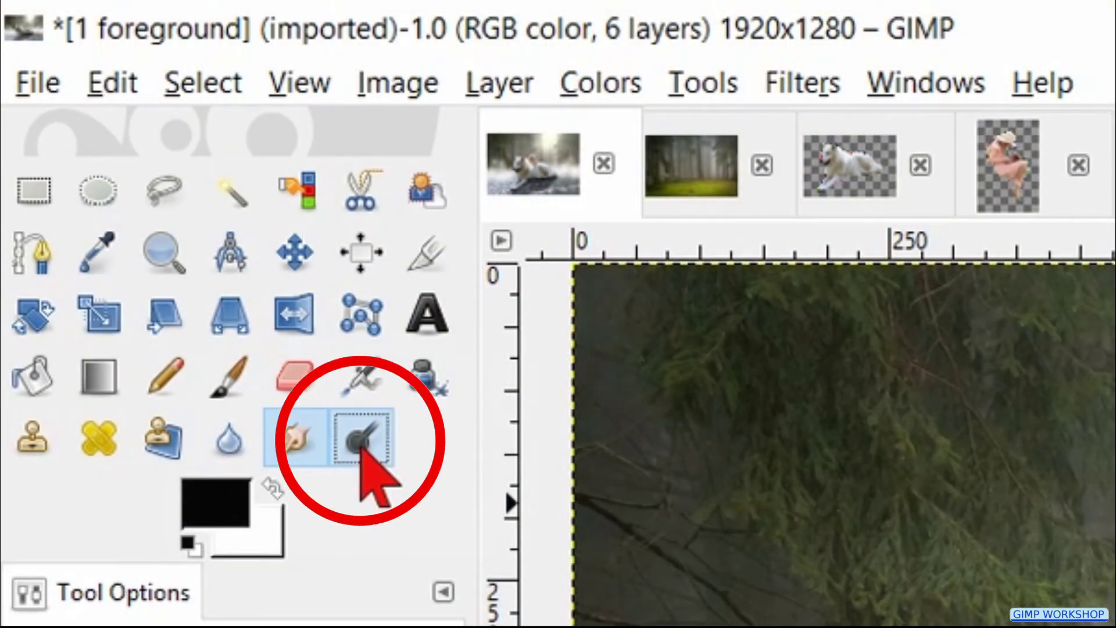
pyautogui.click(361, 441)
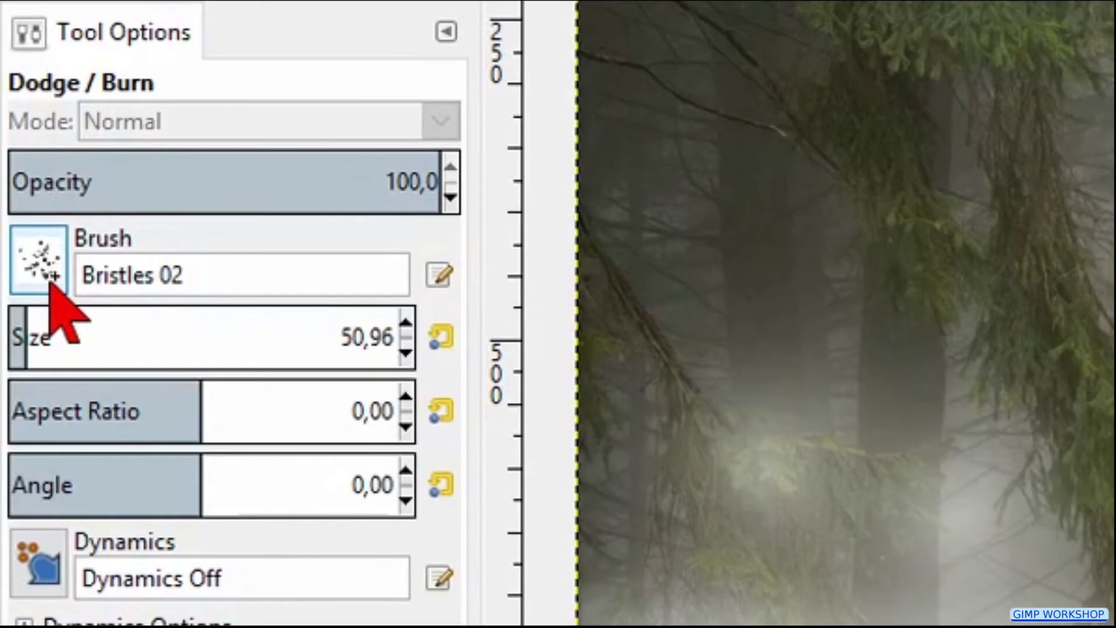
pyautogui.click(39, 260)
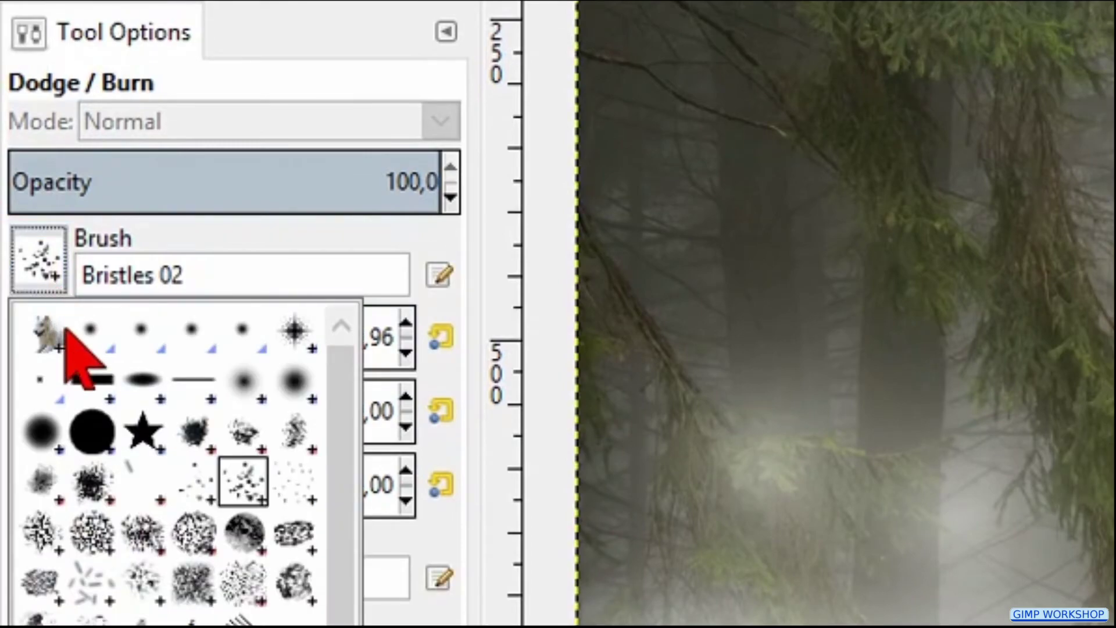
pyautogui.click(41, 431)
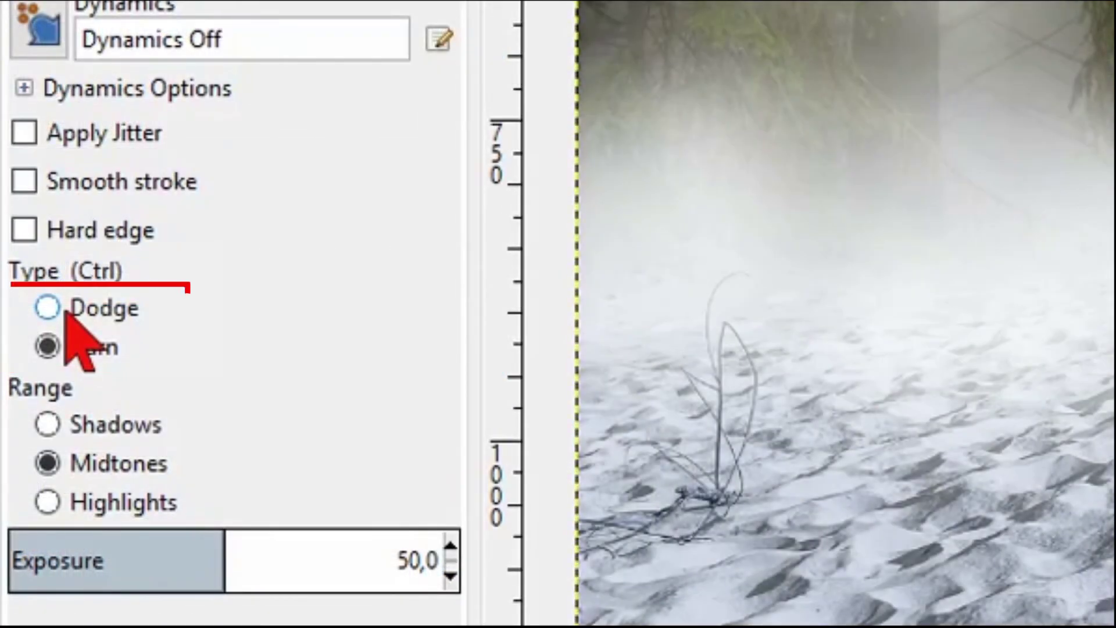
pyautogui.click(65, 312)
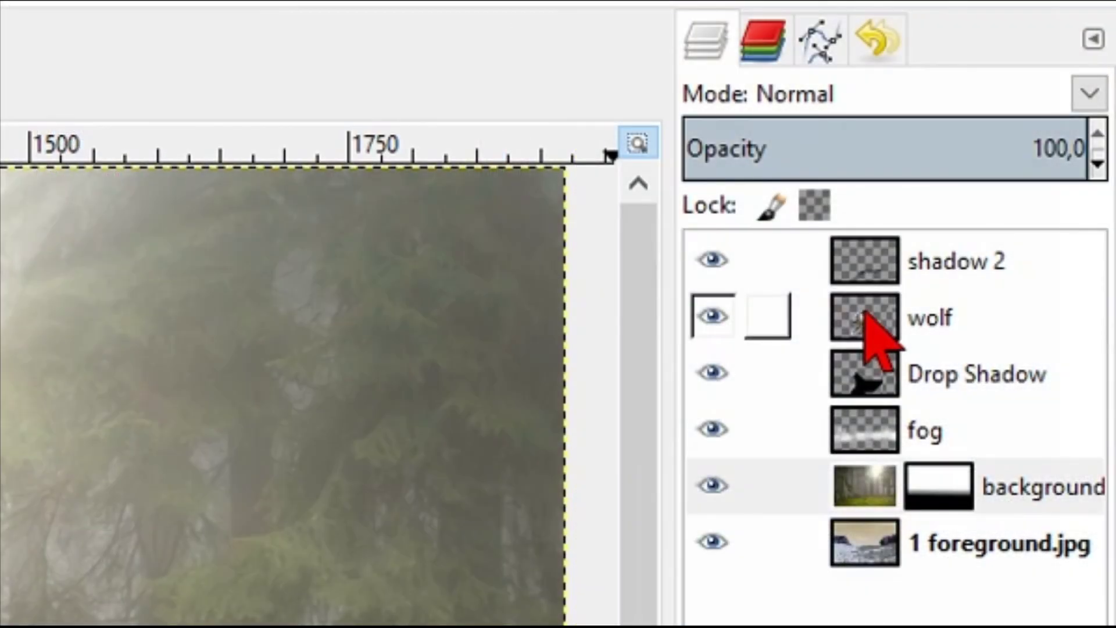
# Lighten the wolf's eye on the wolf layer with a few dodge strokes.
pyautogui.click(872, 326)
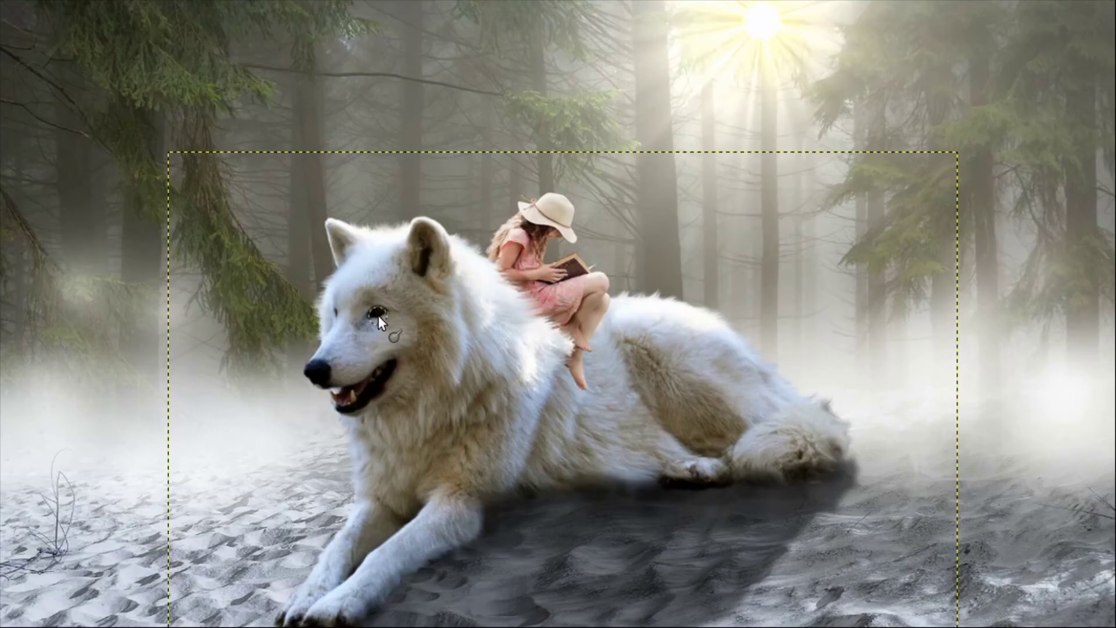
pyautogui.scroll(6, 378, 314)
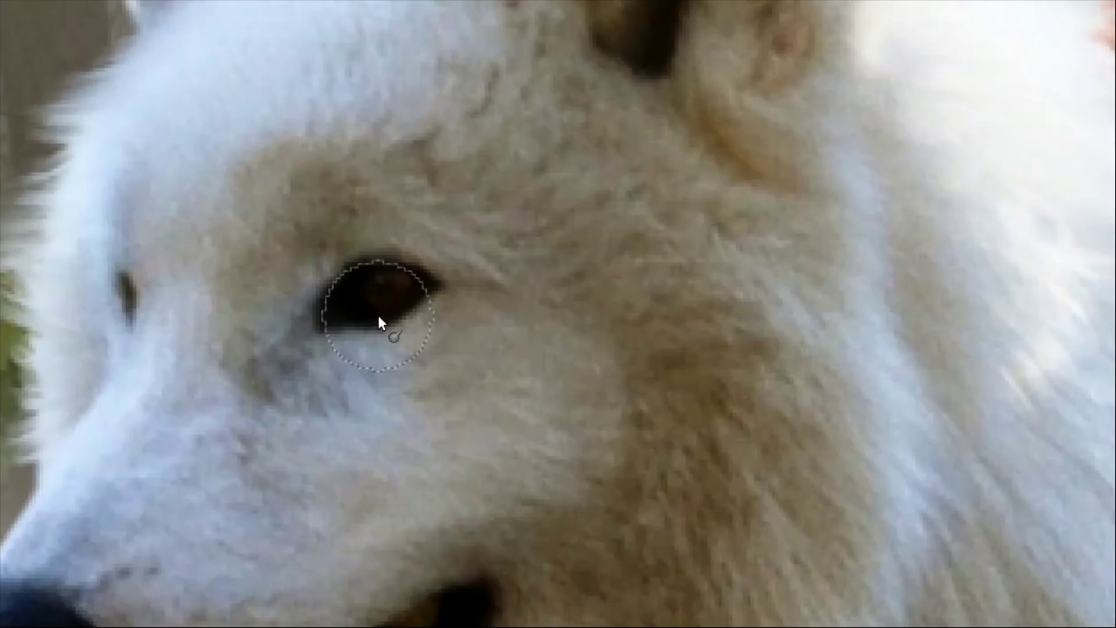
pyautogui.moveTo(378, 317); pyautogui.dragTo(384, 289)
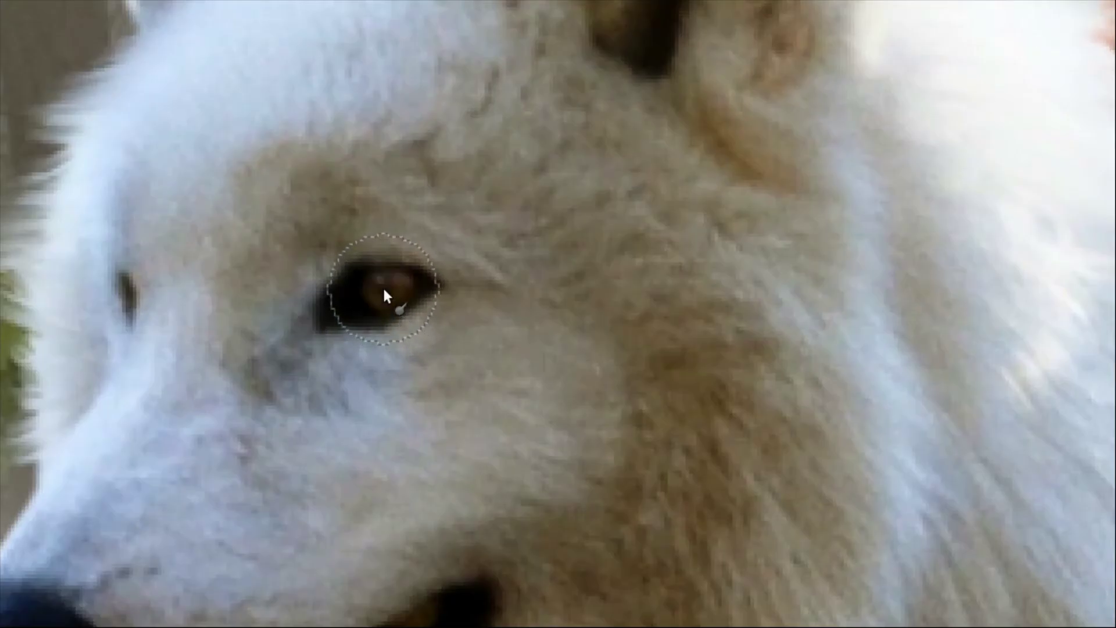
pyautogui.click(383, 288)
pyautogui.click(383, 297)
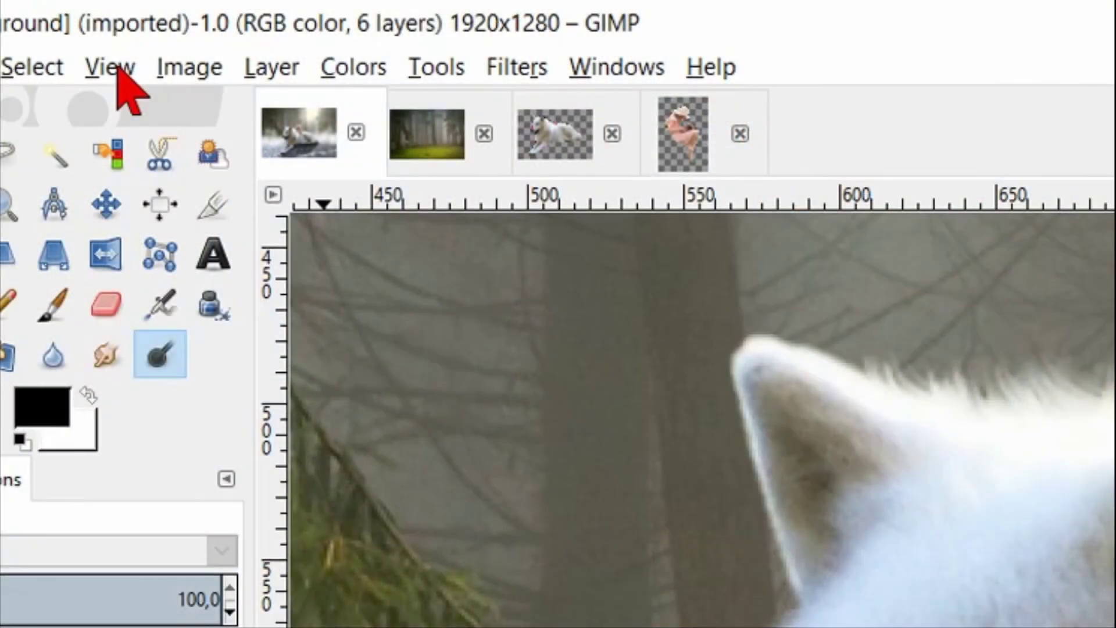
# Add a new transparent layer named vignette above the wolf layer.
pyautogui.click(110, 67)
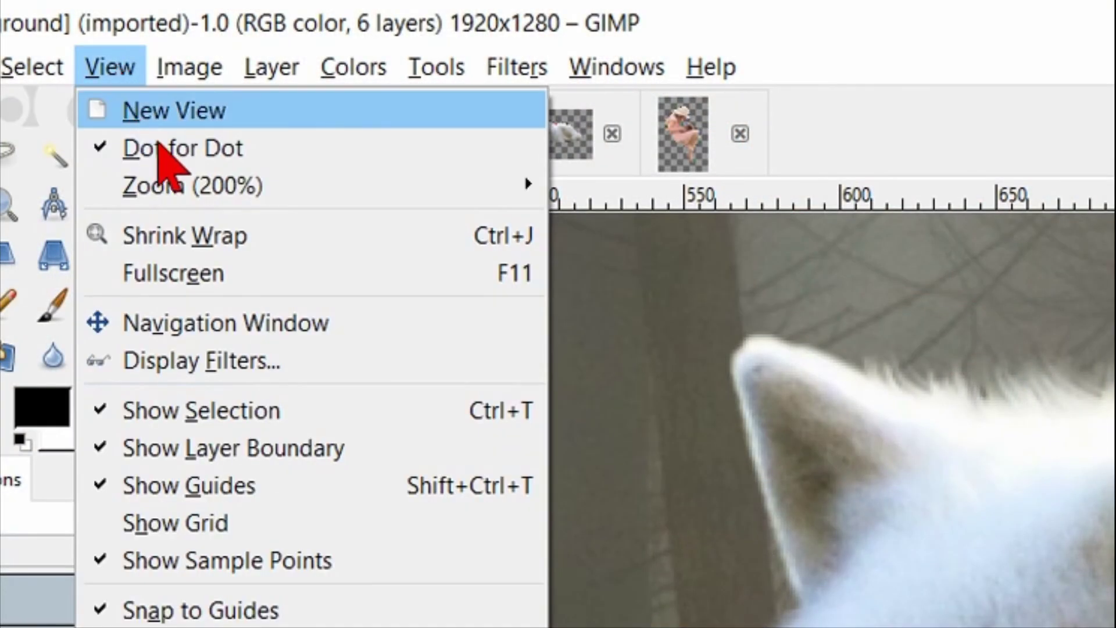
pyautogui.moveTo(406, 186)
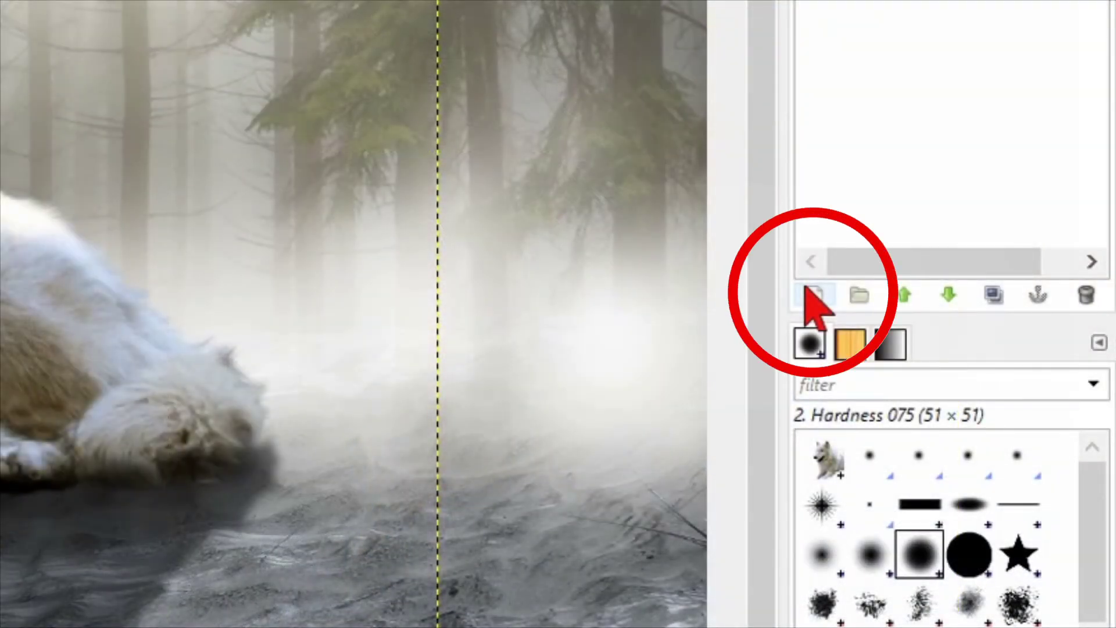
pyautogui.click(813, 297)
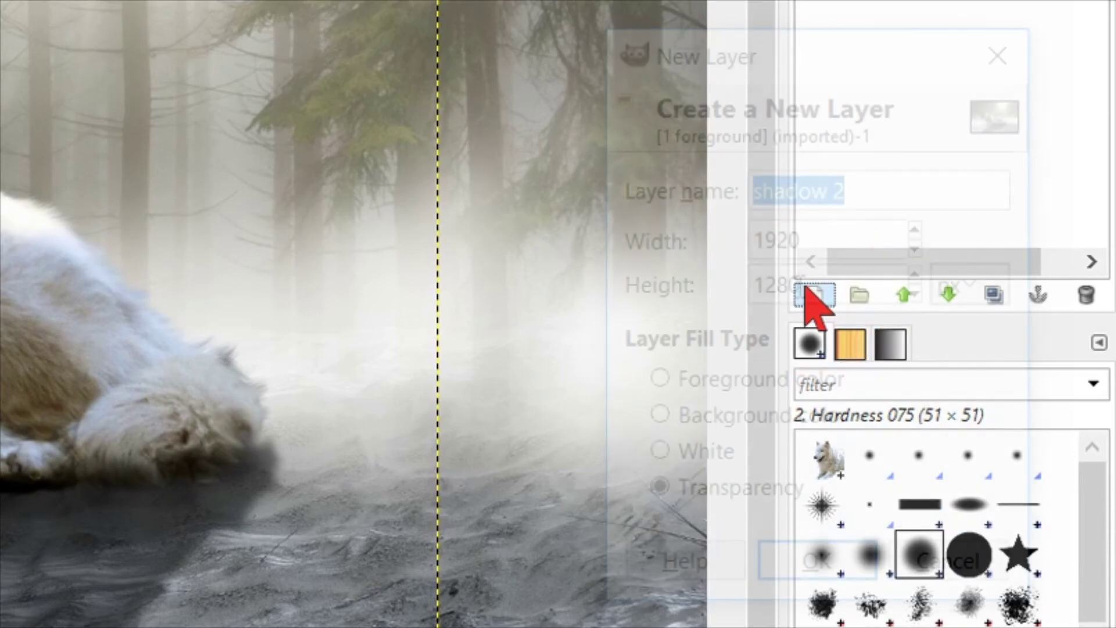
pyautogui.write('vignette')
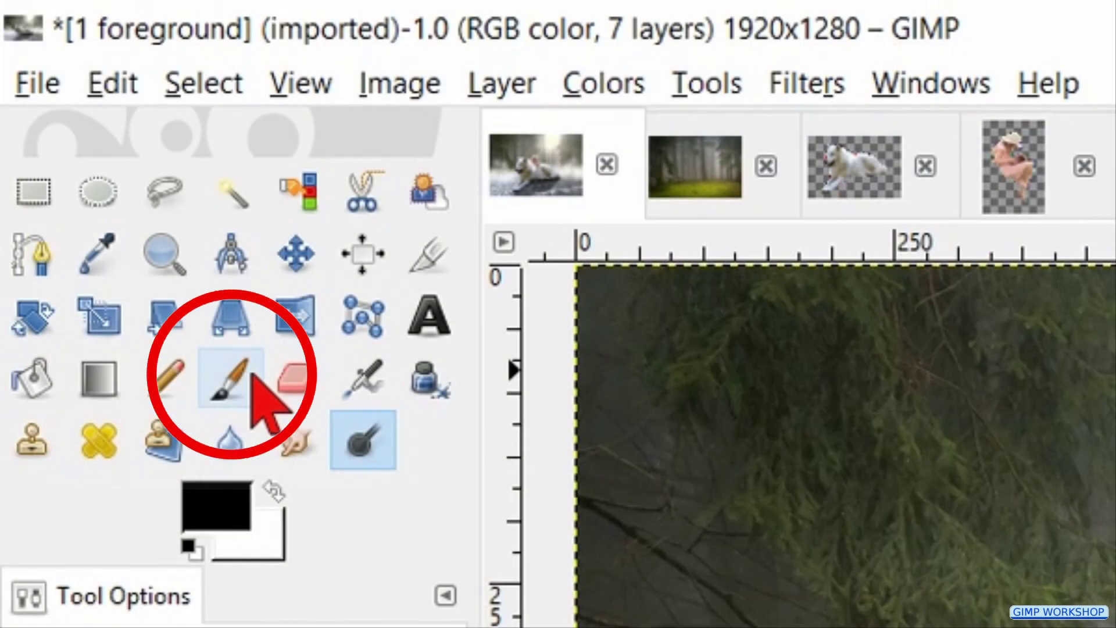
# Paint black shading around the image's outer edges on the vignette layer with the 2. Hardness 025 brush at size 525,48.
pyautogui.click(253, 373)
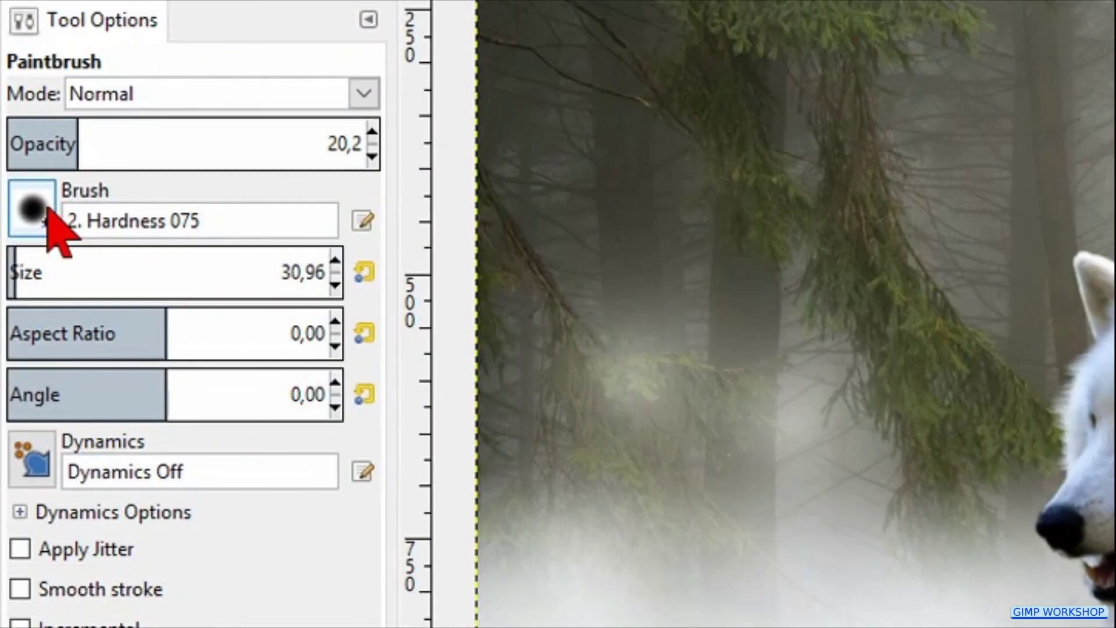
pyautogui.click(48, 208)
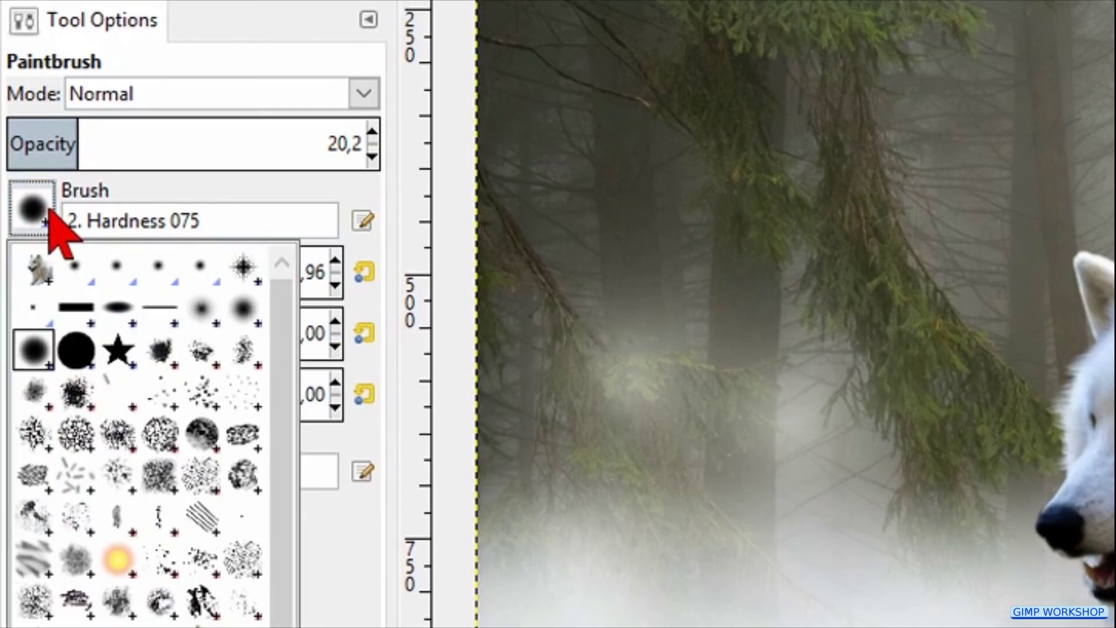
pyautogui.click(203, 303)
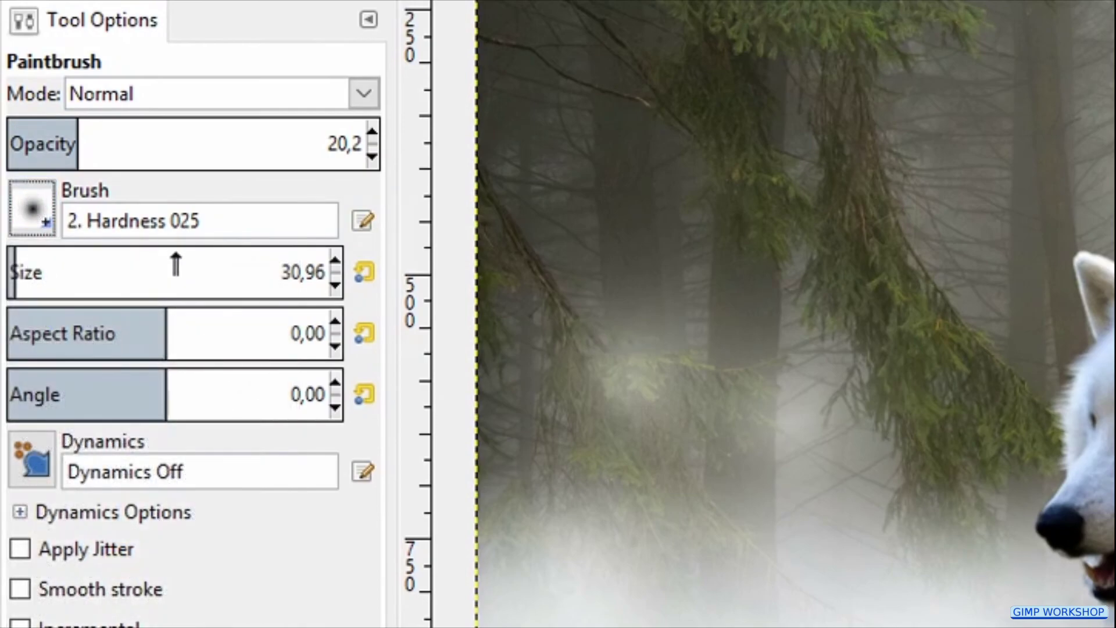
pyautogui.click(175, 250)
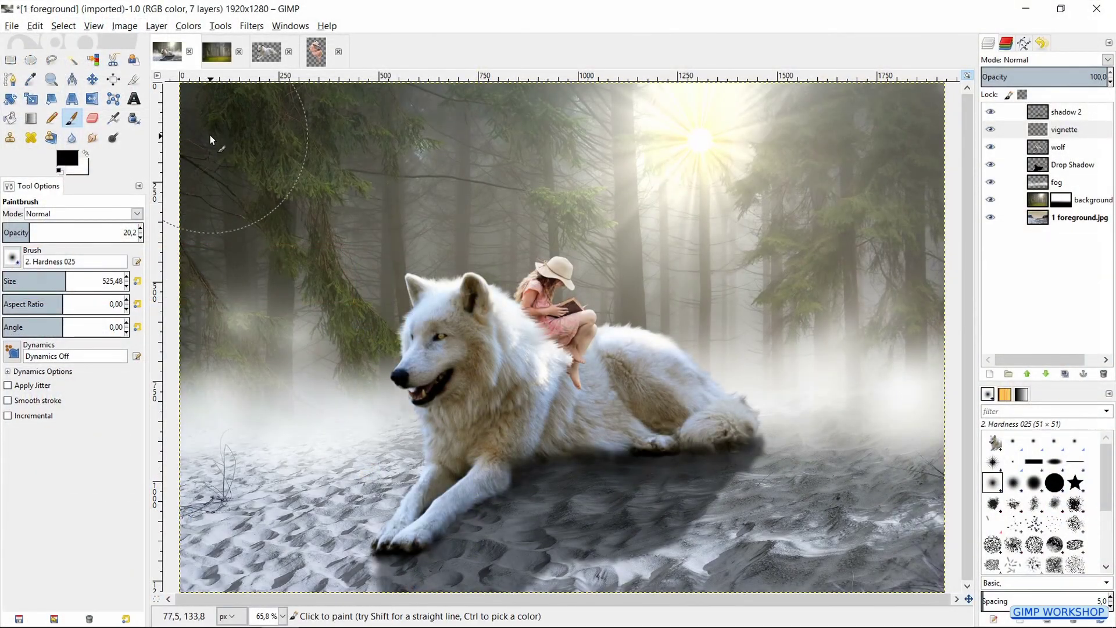
pyautogui.moveTo(191, 192)
pyautogui.mouseDown()
pyautogui.moveTo(321, 108)
pyautogui.moveTo(446, 87)
pyautogui.moveTo(418, 104)
pyautogui.moveTo(373, 100)
pyautogui.moveTo(176, 256)
pyautogui.mouseUp()
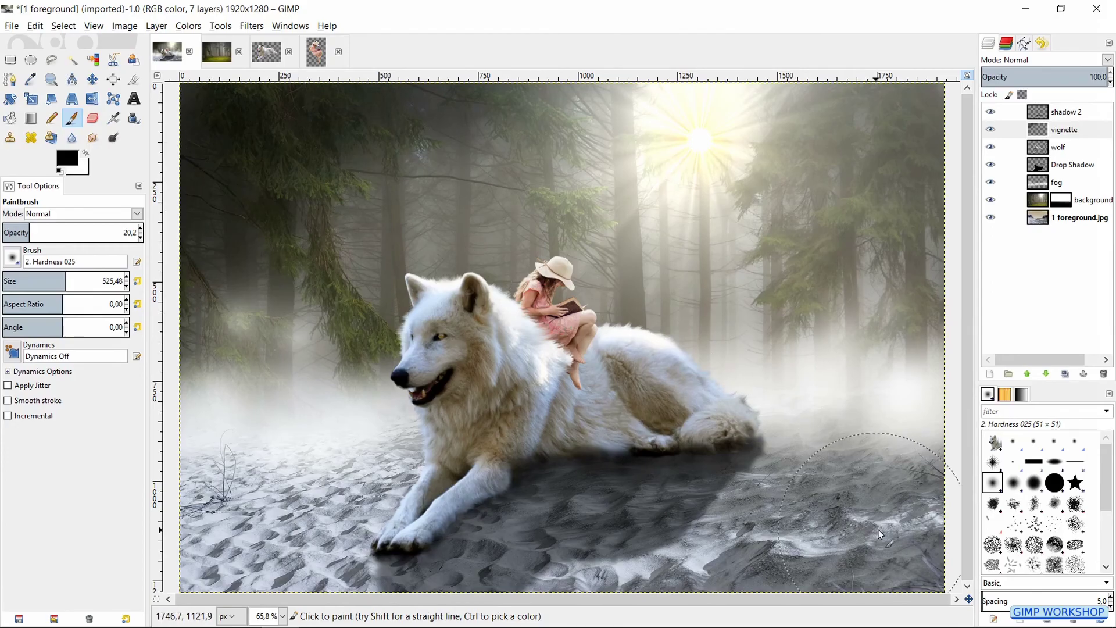
pyautogui.moveTo(894, 545)
pyautogui.mouseDown()
pyautogui.moveTo(865, 571)
pyautogui.moveTo(758, 579)
pyautogui.moveTo(954, 535)
pyautogui.mouseUp()
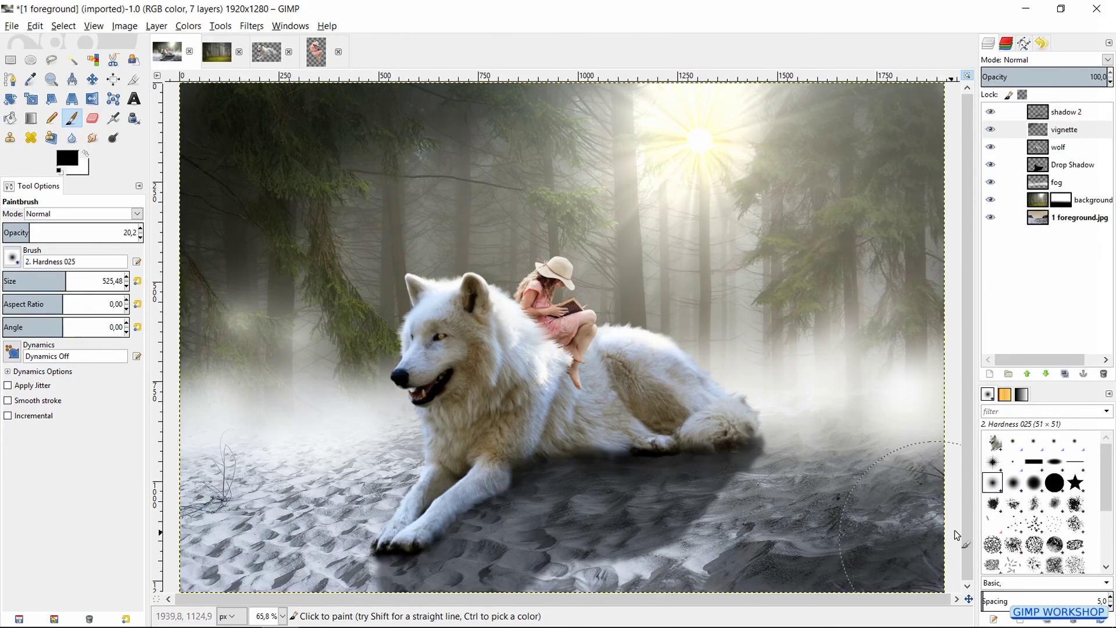